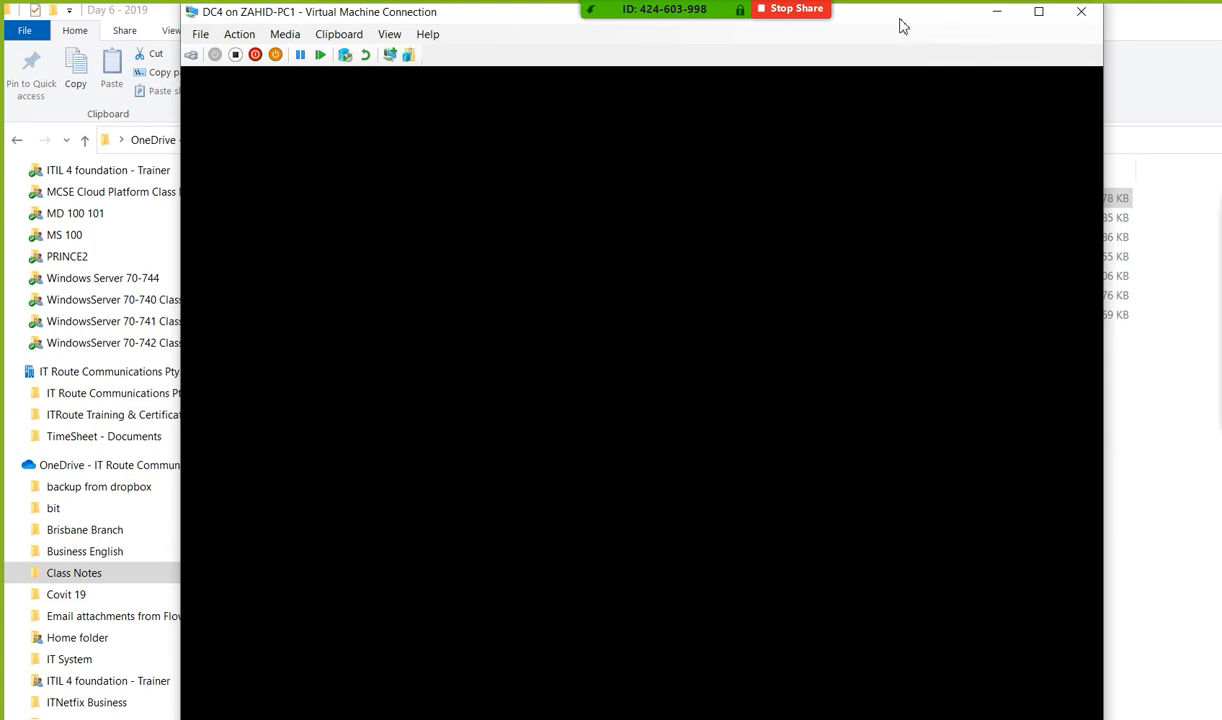
- Bring up the DC4 virtual machine with Server Manager maximized inside it, and show the virtual machine full screen
{"action": "left_click_drag", "start_coordinate": [903, 25], "coordinate": [951, 26]}
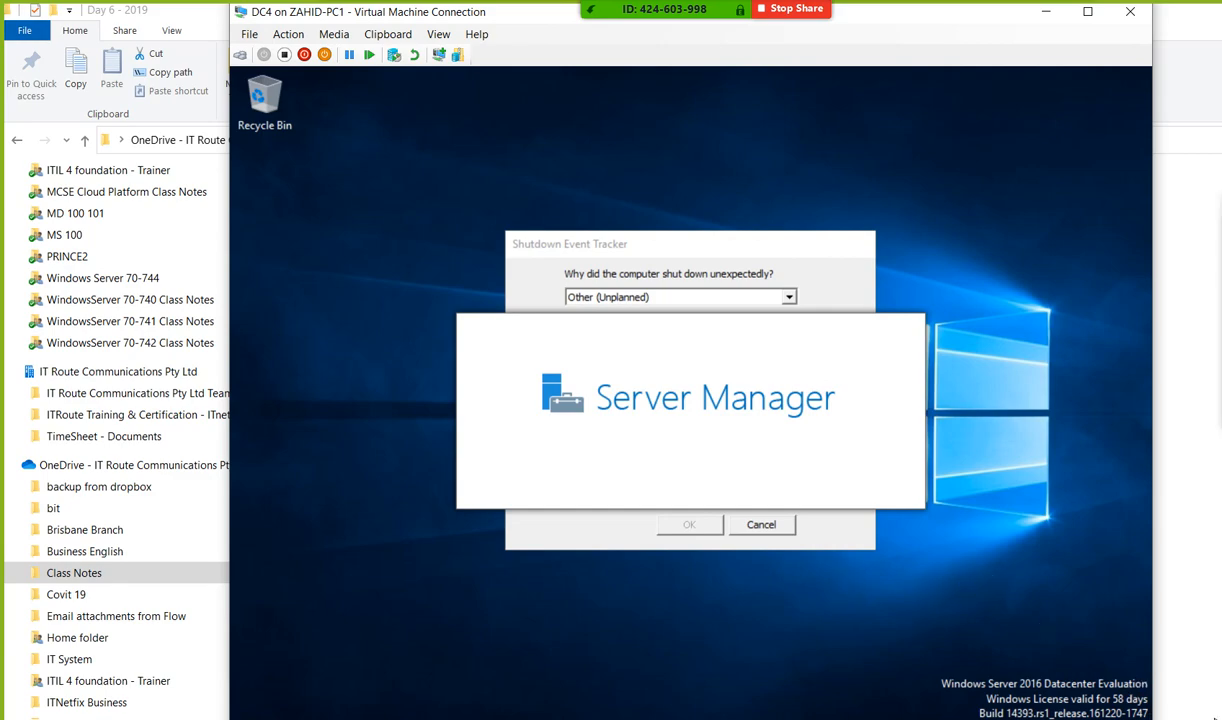
{"action": "key", "text": "alt+Tab"}
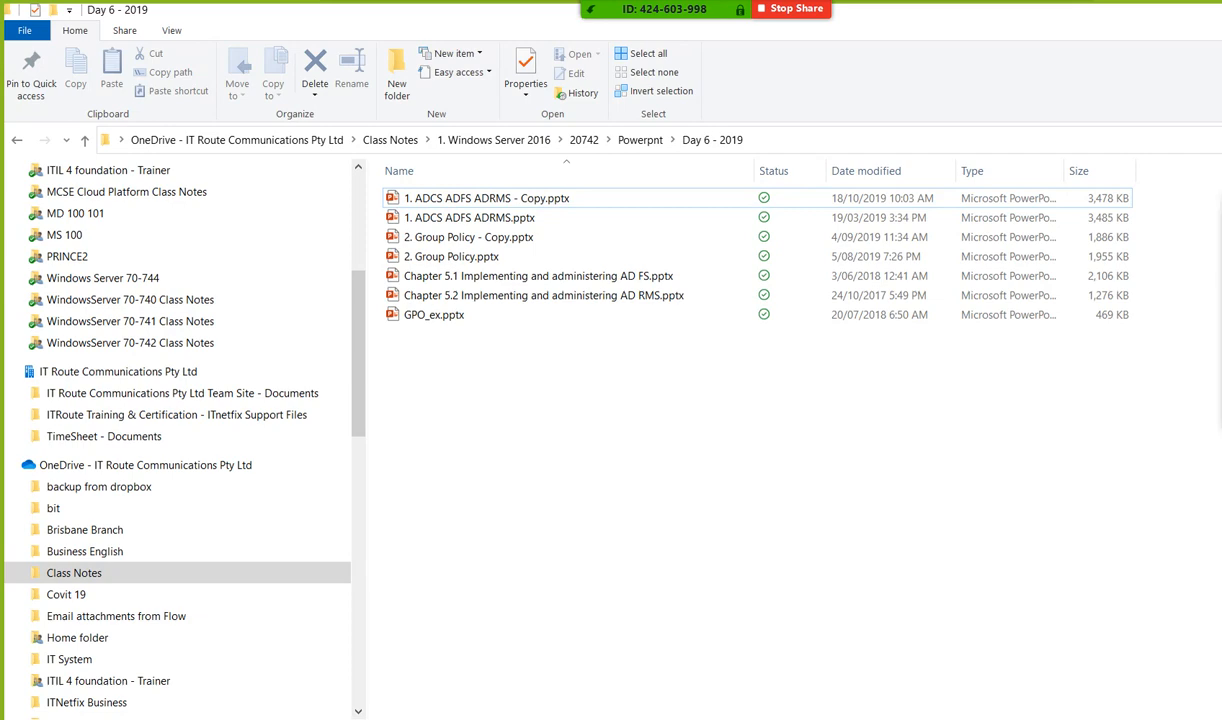
{"action": "key", "text": "alt+Tab"}
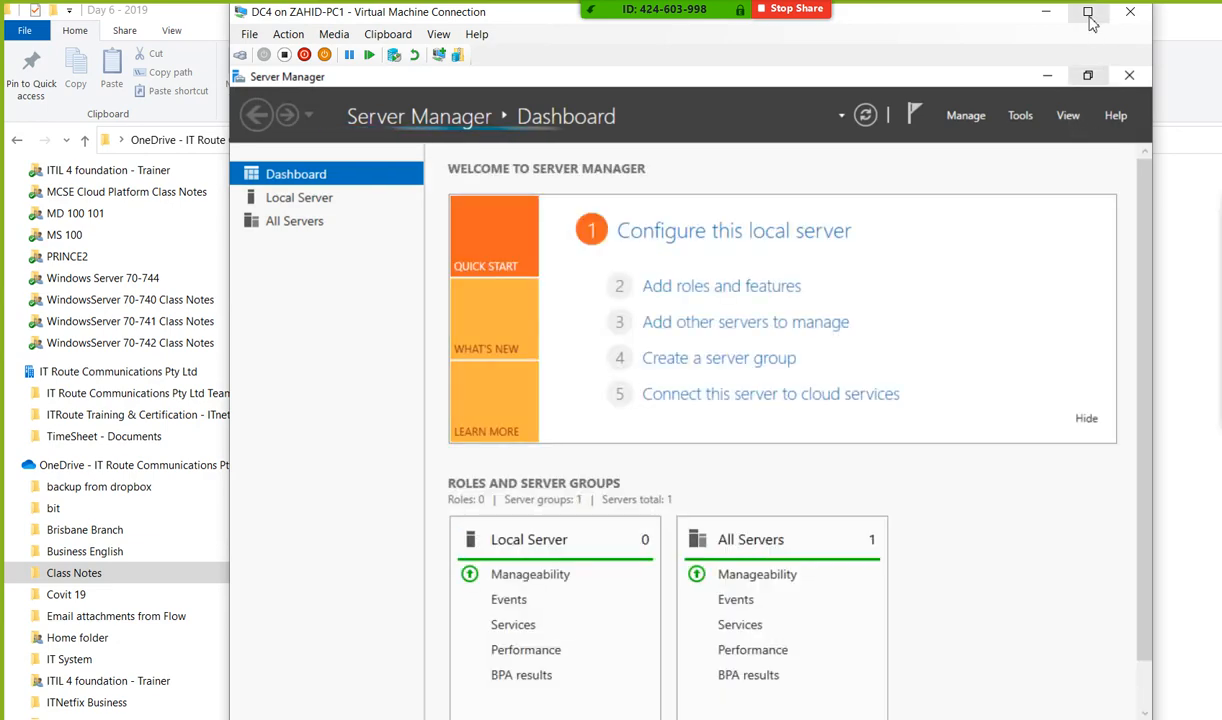
{"action": "left_click", "coordinate": [1088, 78]}
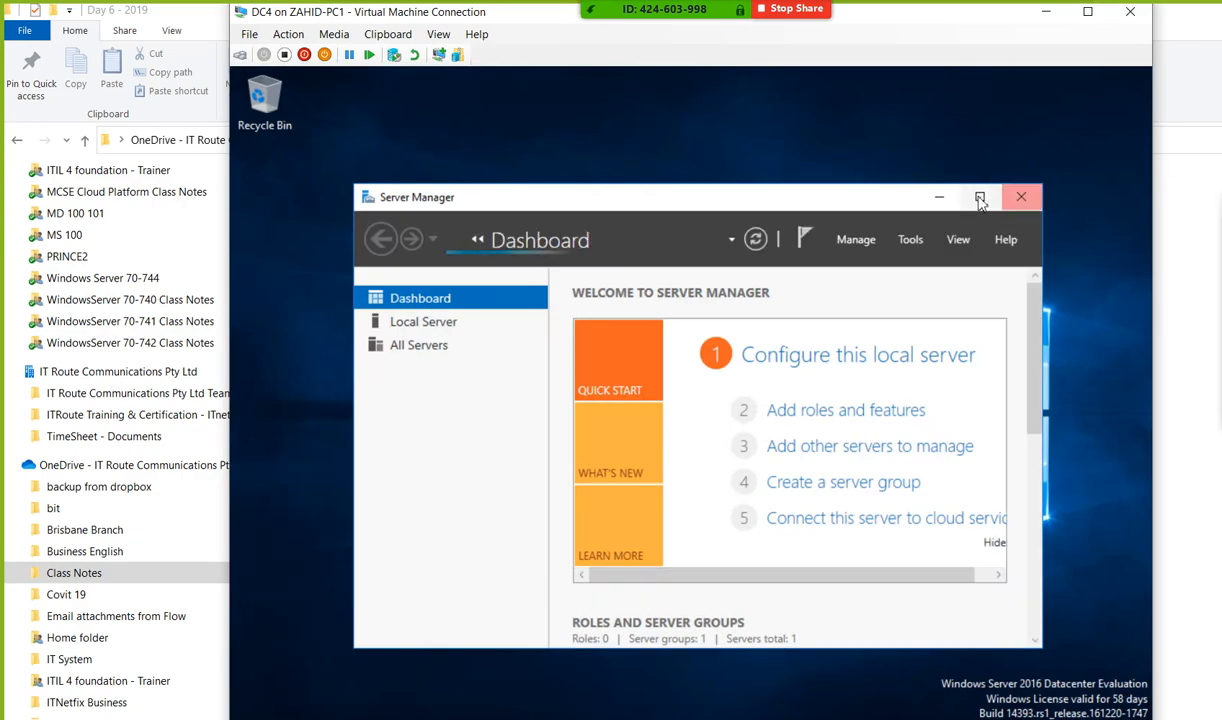
{"action": "left_click", "coordinate": [977, 199]}
{"action": "left_click", "coordinate": [1088, 11]}
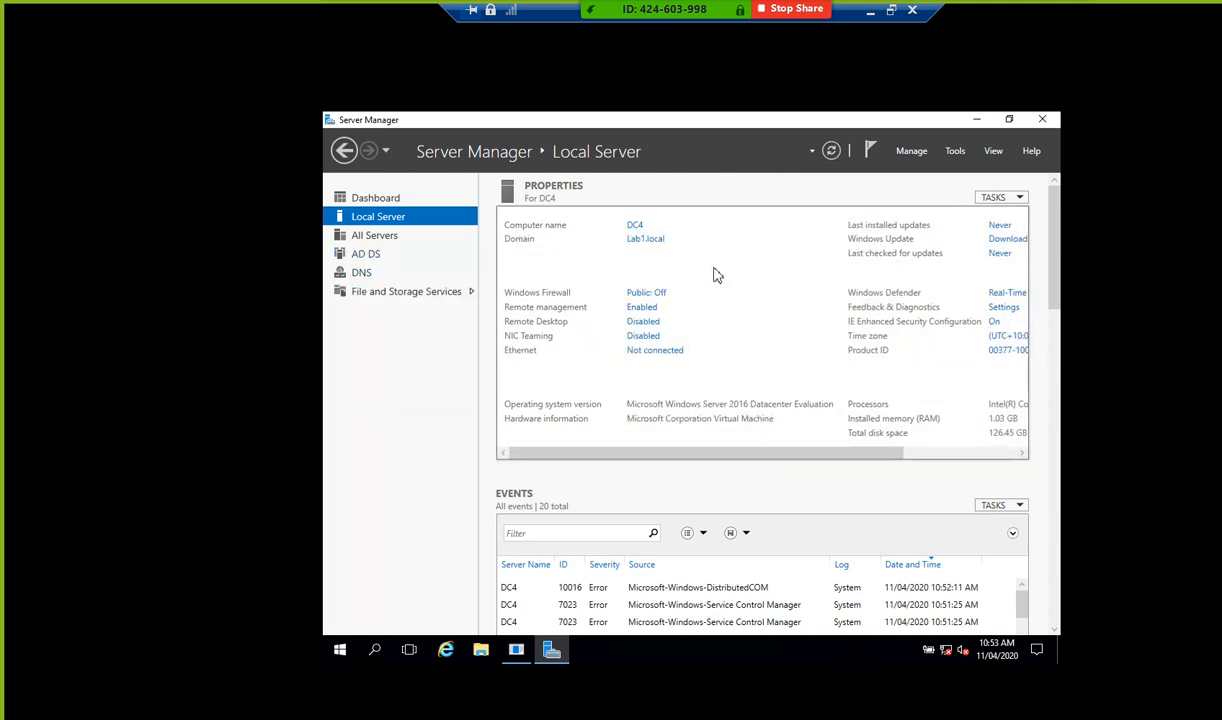
- Review the Computers, Users and Sales containers of Lab1.local in Active Directory Users and Computers, including CLIENT1 and User1, and close the console
{"action": "left_click", "coordinate": [953, 155]}
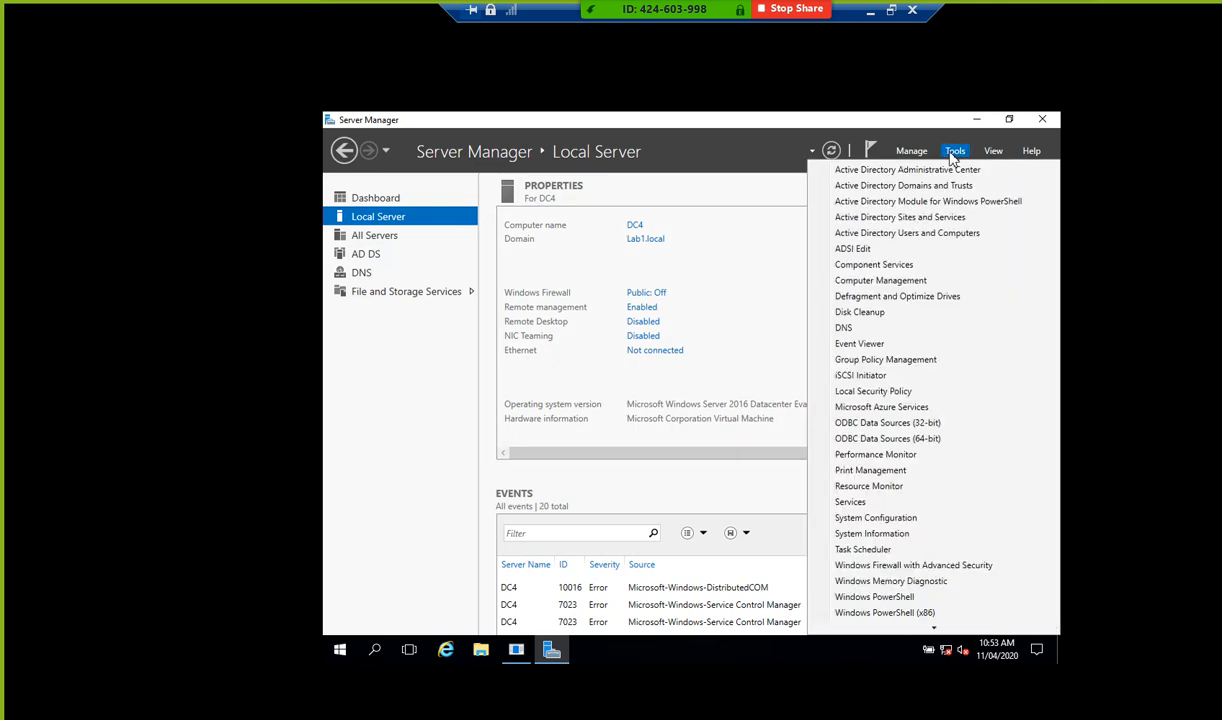
{"action": "left_click", "coordinate": [940, 236]}
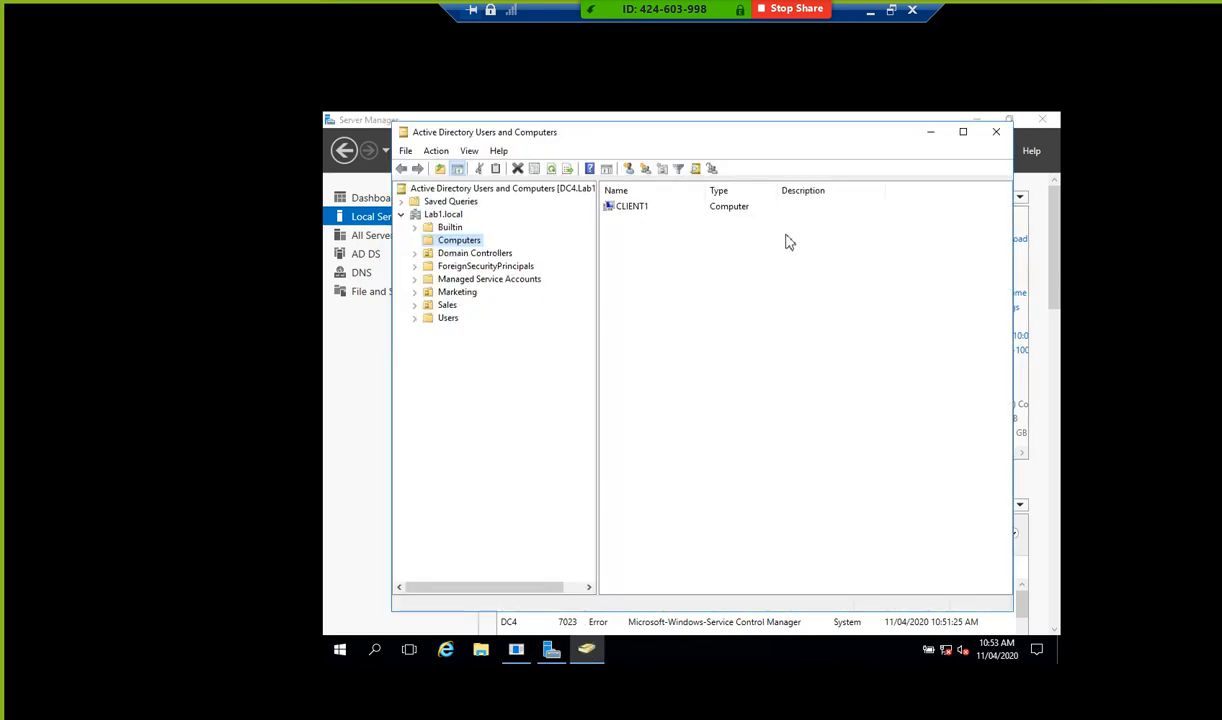
{"action": "left_click", "coordinate": [632, 208]}
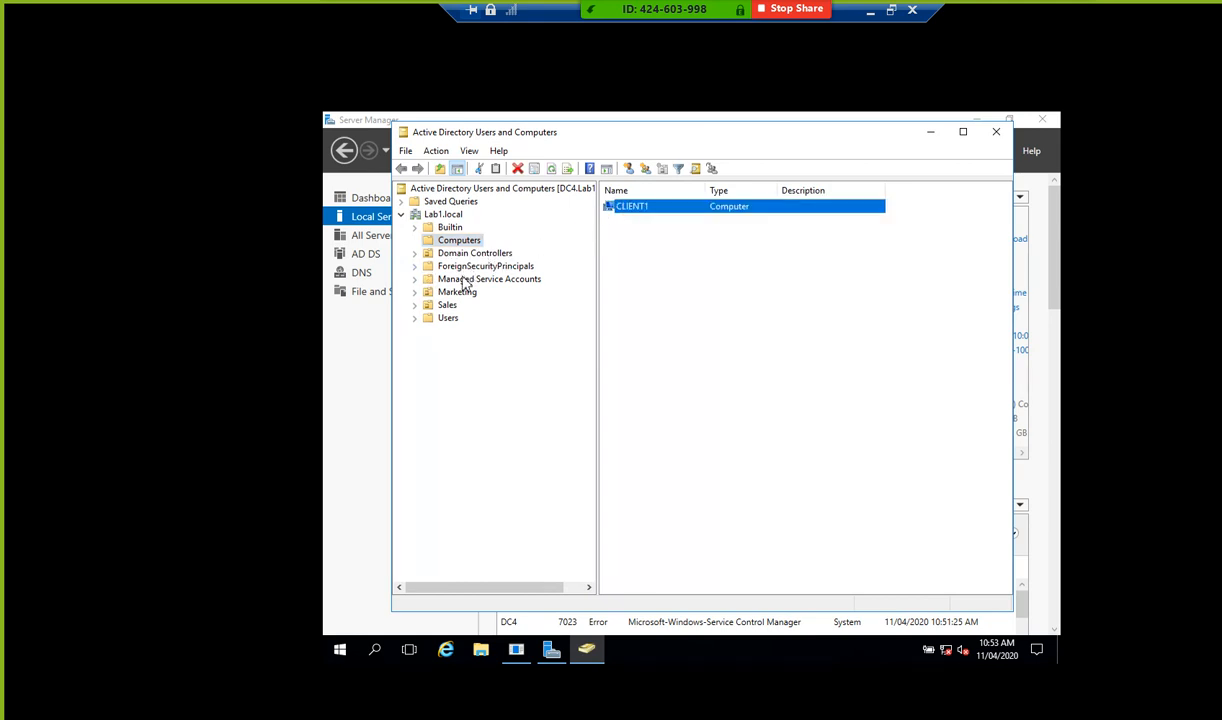
{"action": "left_click", "coordinate": [446, 318]}
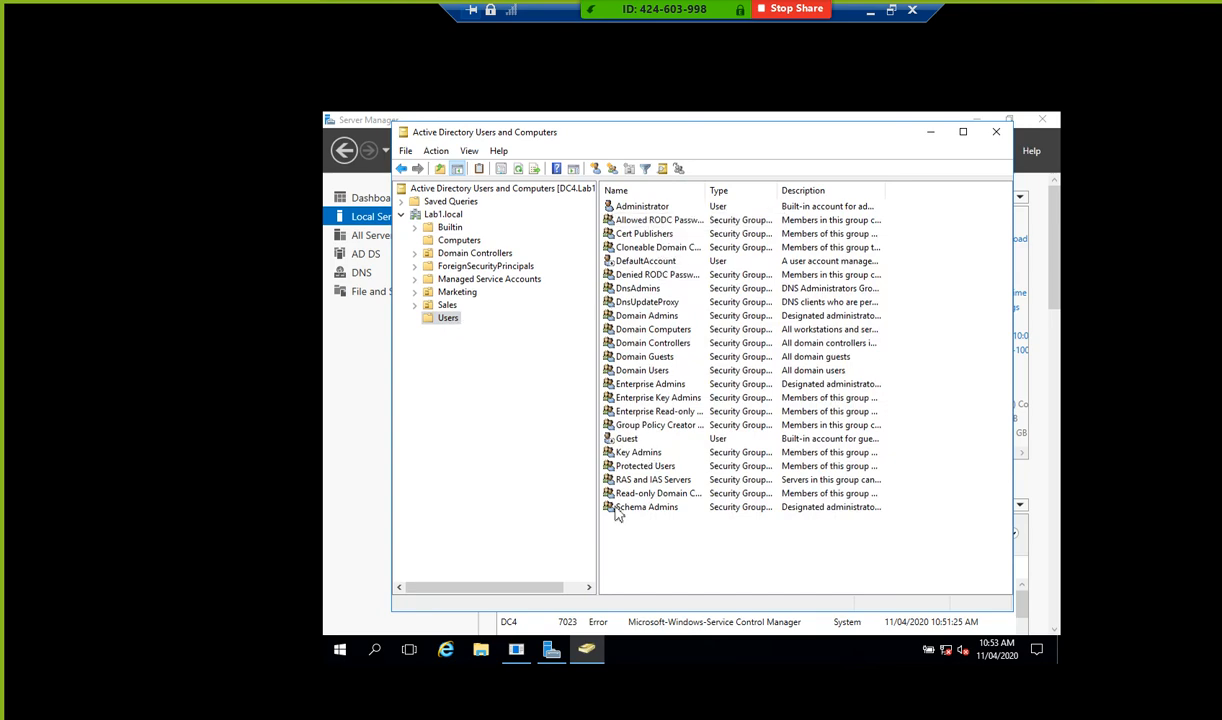
{"action": "left_click", "coordinate": [447, 320]}
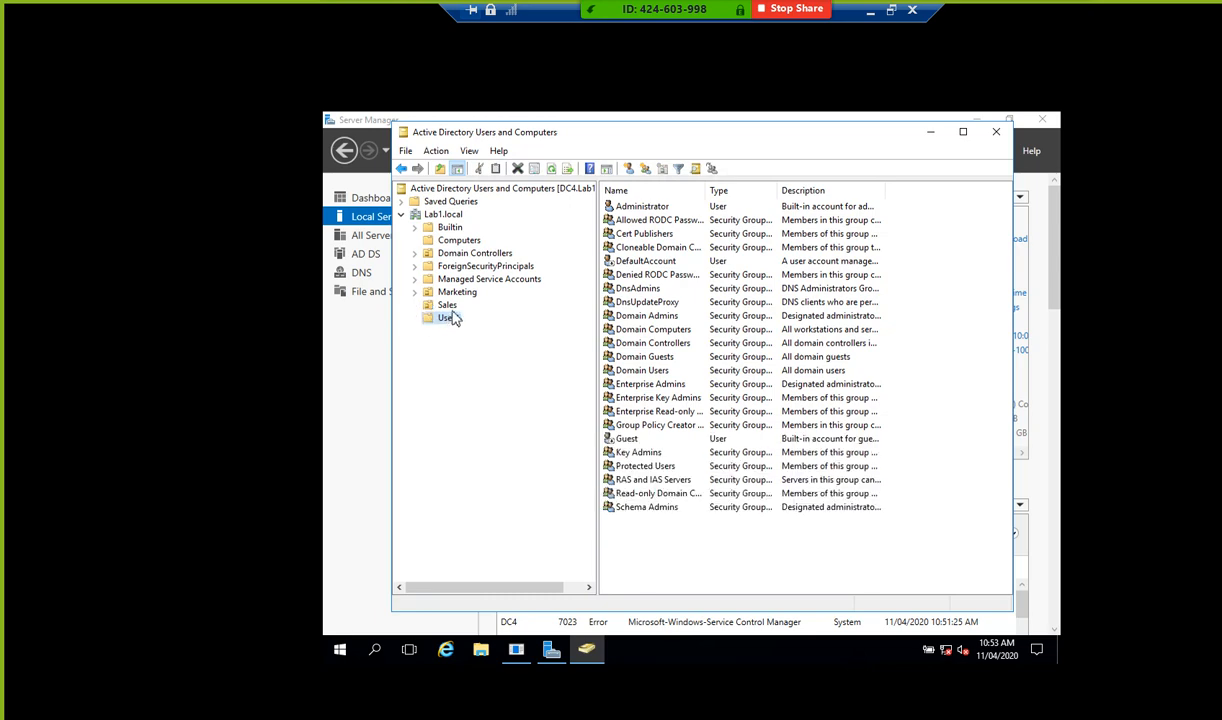
{"action": "left_click", "coordinate": [447, 305]}
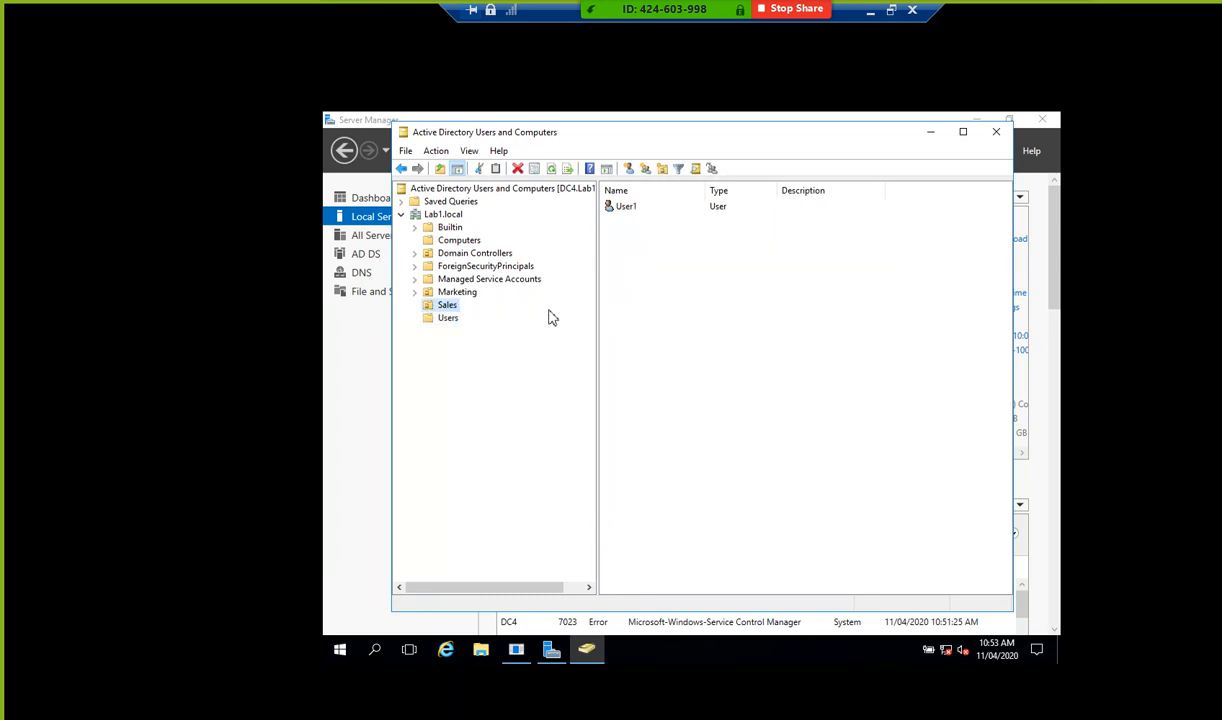
{"action": "left_click", "coordinate": [630, 210]}
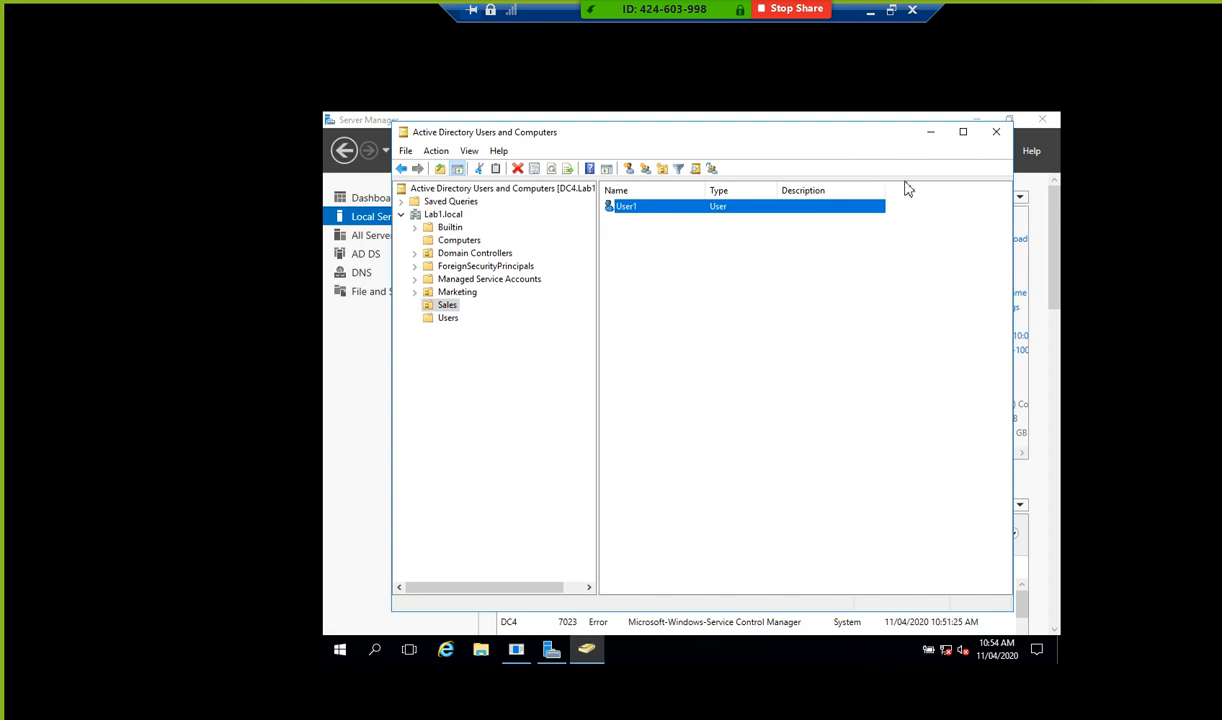
{"action": "left_click", "coordinate": [997, 135]}
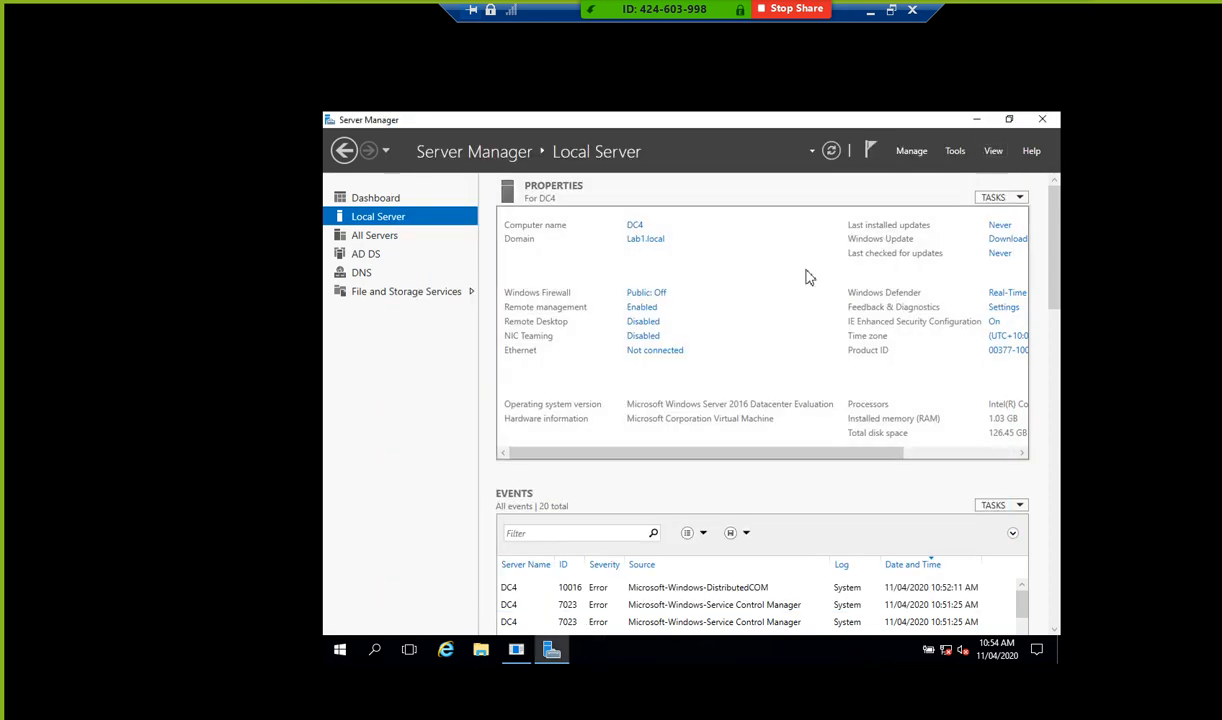
- Start the Add Roles and Features Wizard and proceed to server role selection with role-based installation on DC4.Lab1.local
{"action": "left_click", "coordinate": [912, 155]}
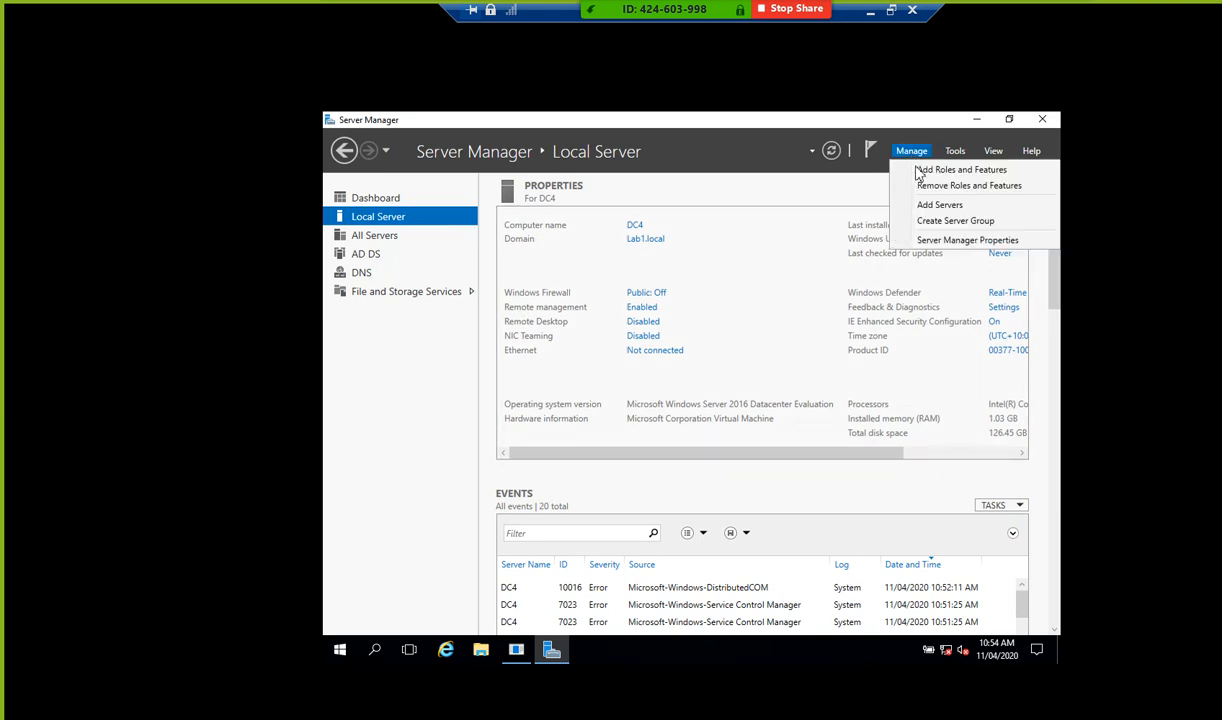
{"action": "left_click", "coordinate": [960, 176]}
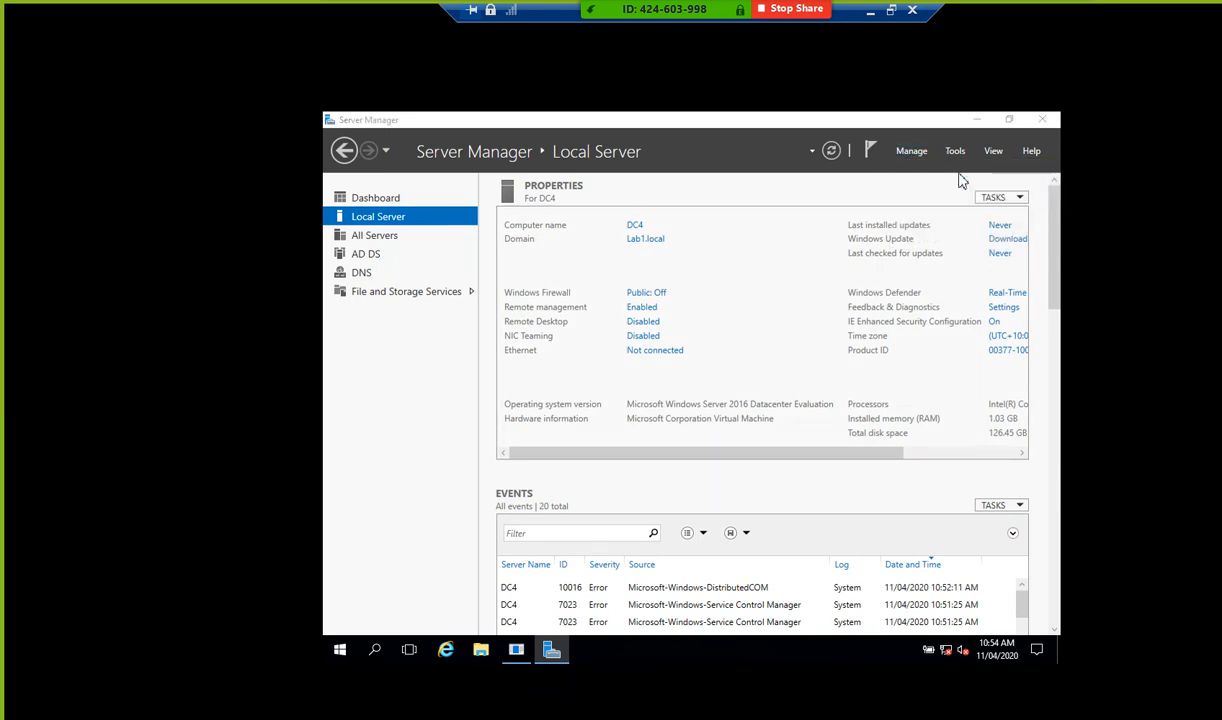
{"action": "left_click_drag", "start_coordinate": [738, 150], "coordinate": [806, 203]}
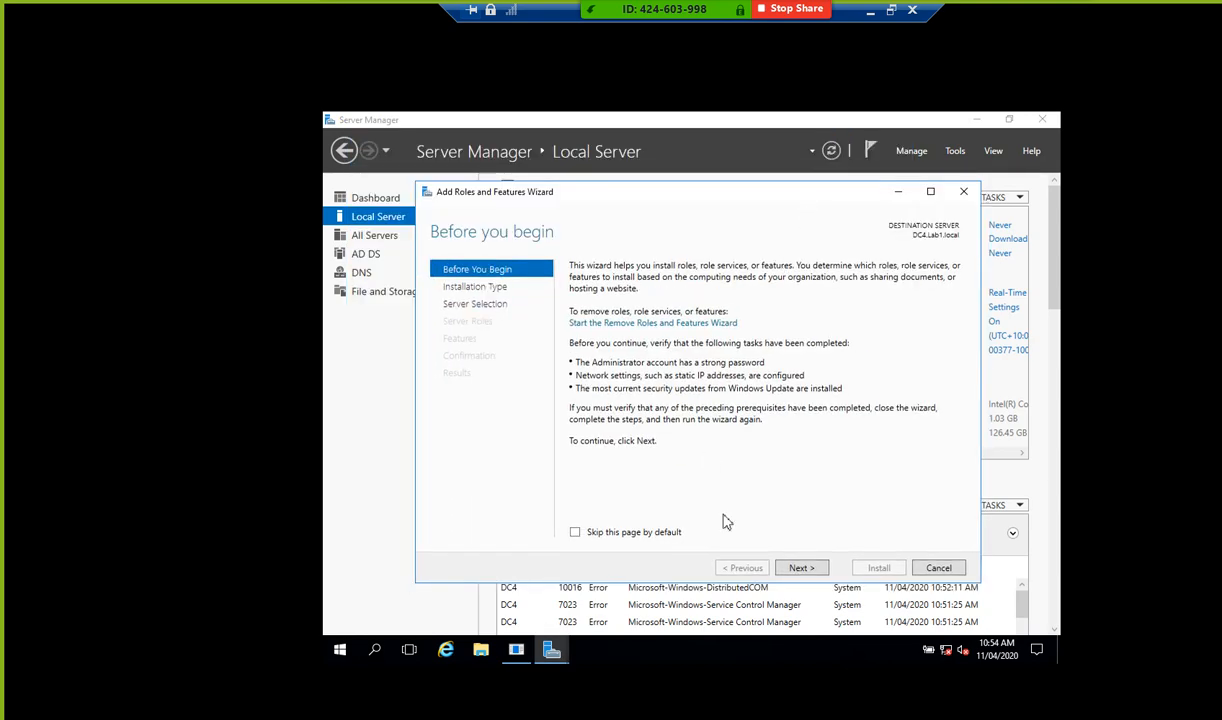
{"action": "left_click", "coordinate": [812, 568]}
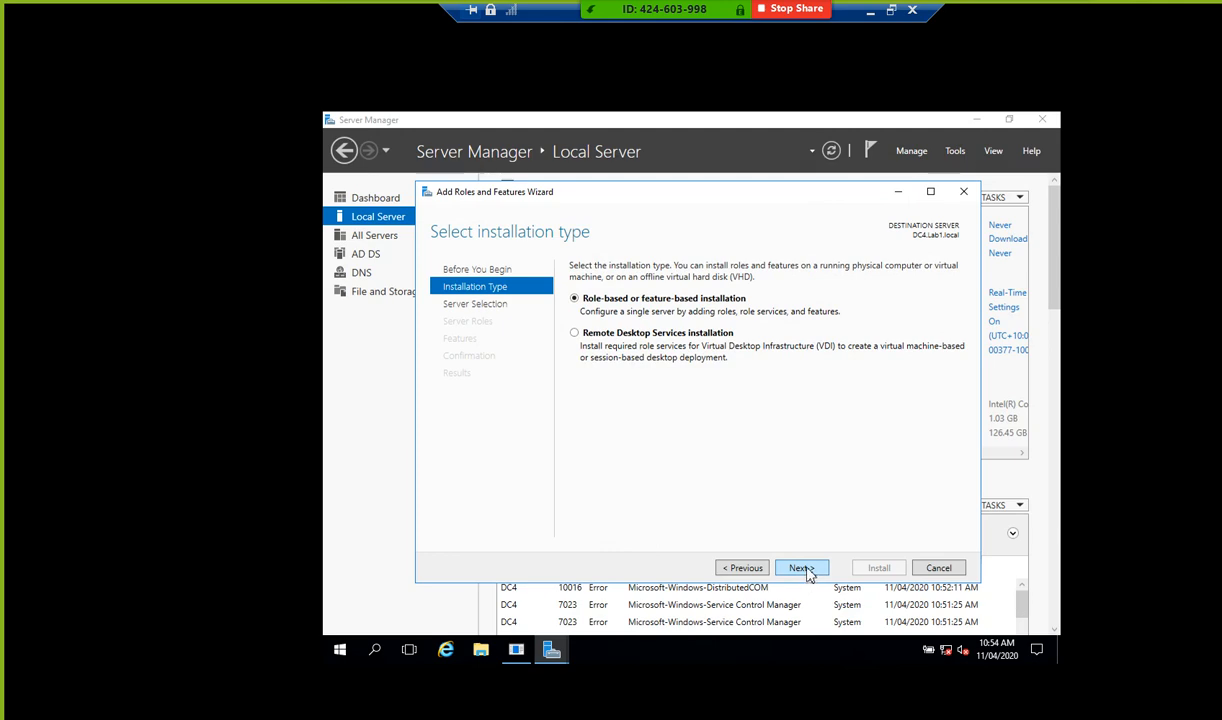
{"action": "left_click", "coordinate": [806, 569]}
{"action": "left_click", "coordinate": [804, 569]}
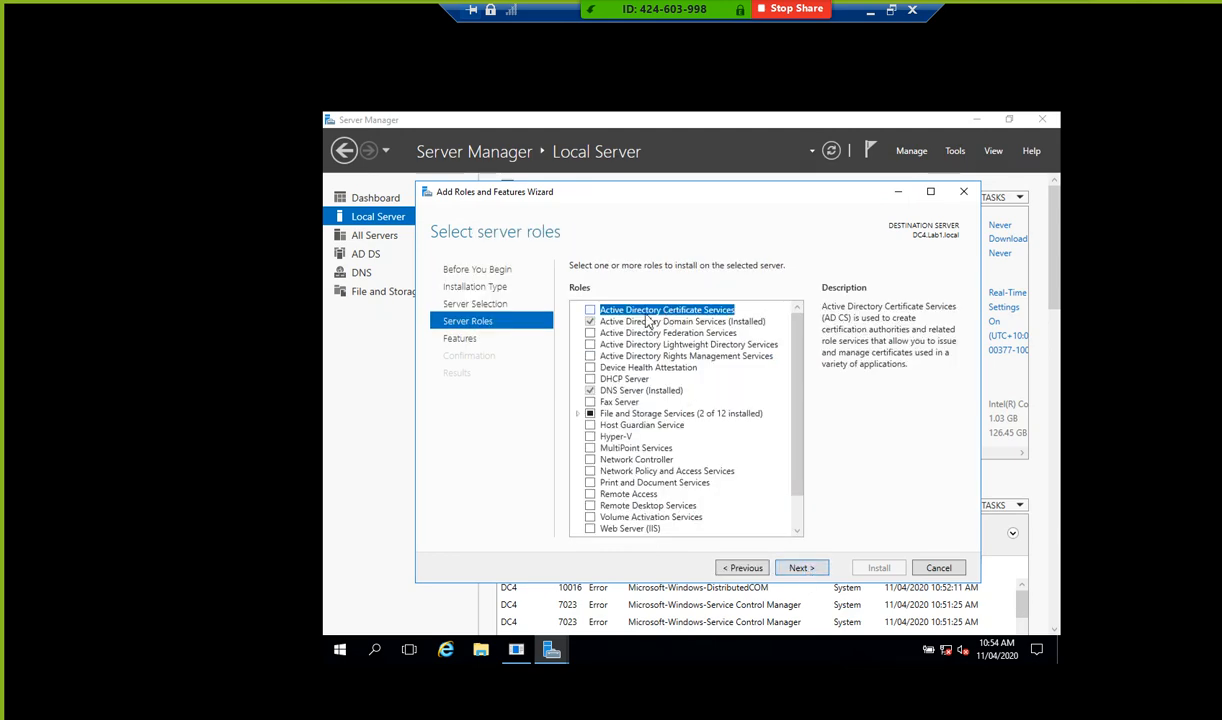
- Select the Active Directory Certificate Services role together with its required management tools
{"action": "left_click", "coordinate": [591, 311]}
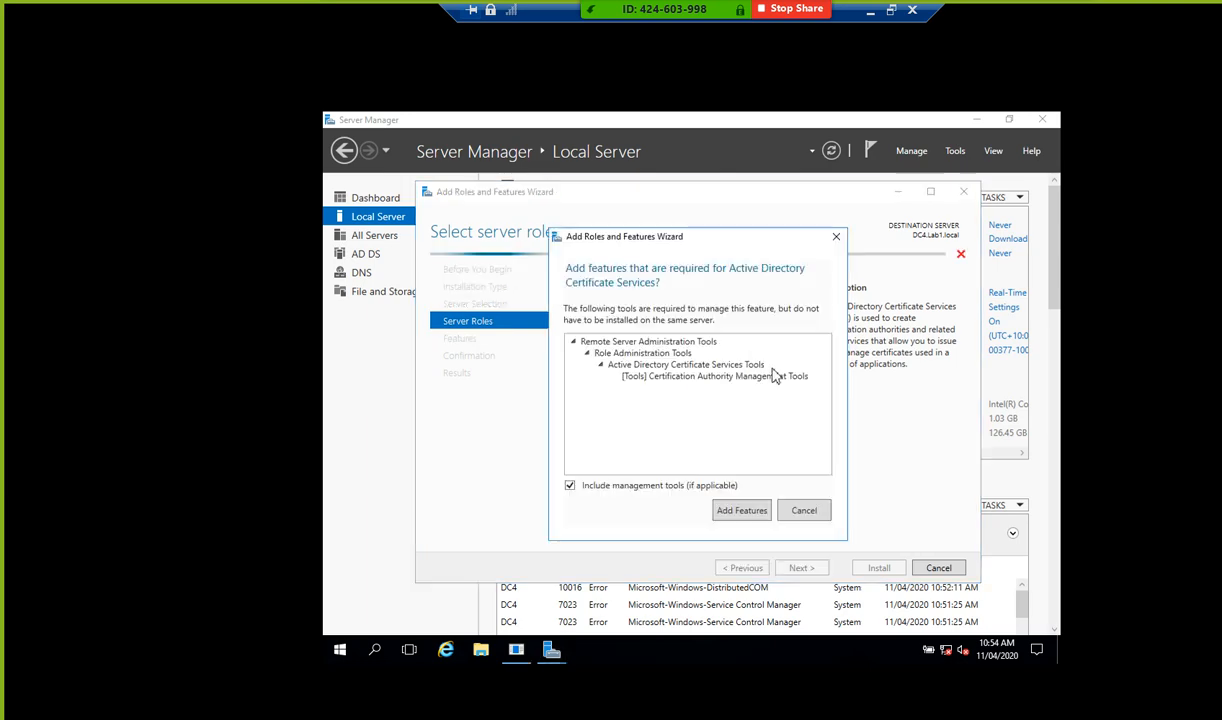
{"action": "left_click", "coordinate": [741, 517]}
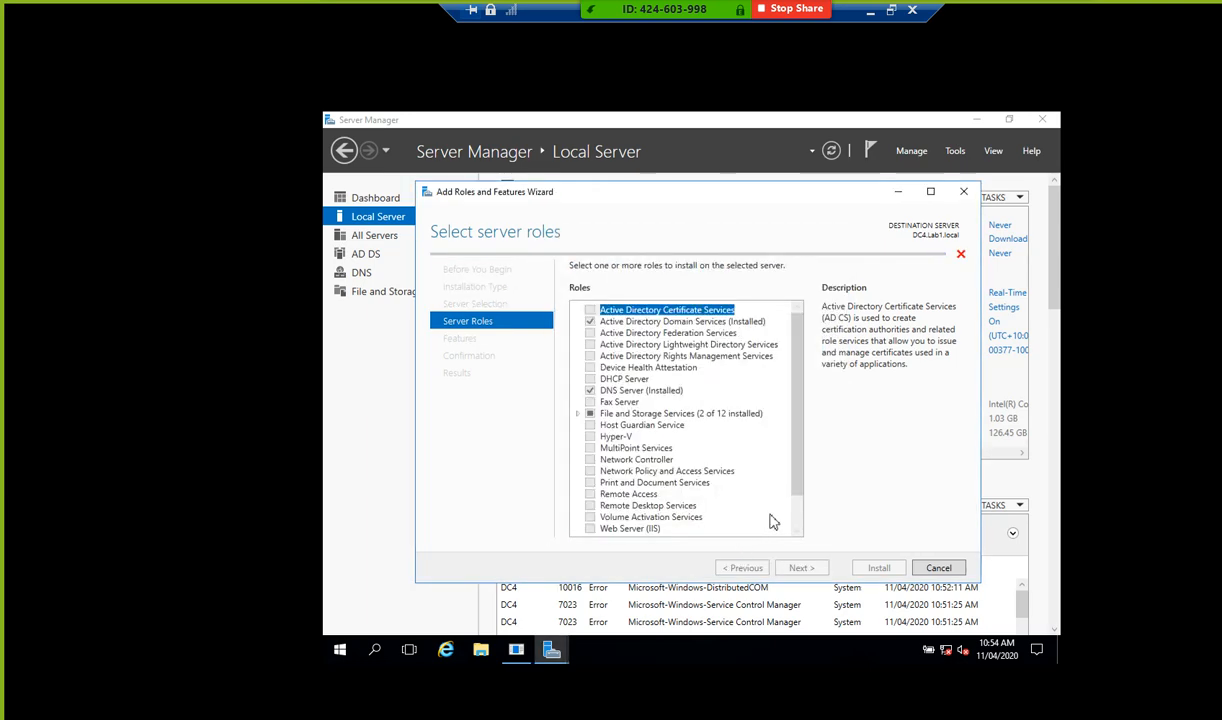
{"action": "left_click", "coordinate": [800, 568]}
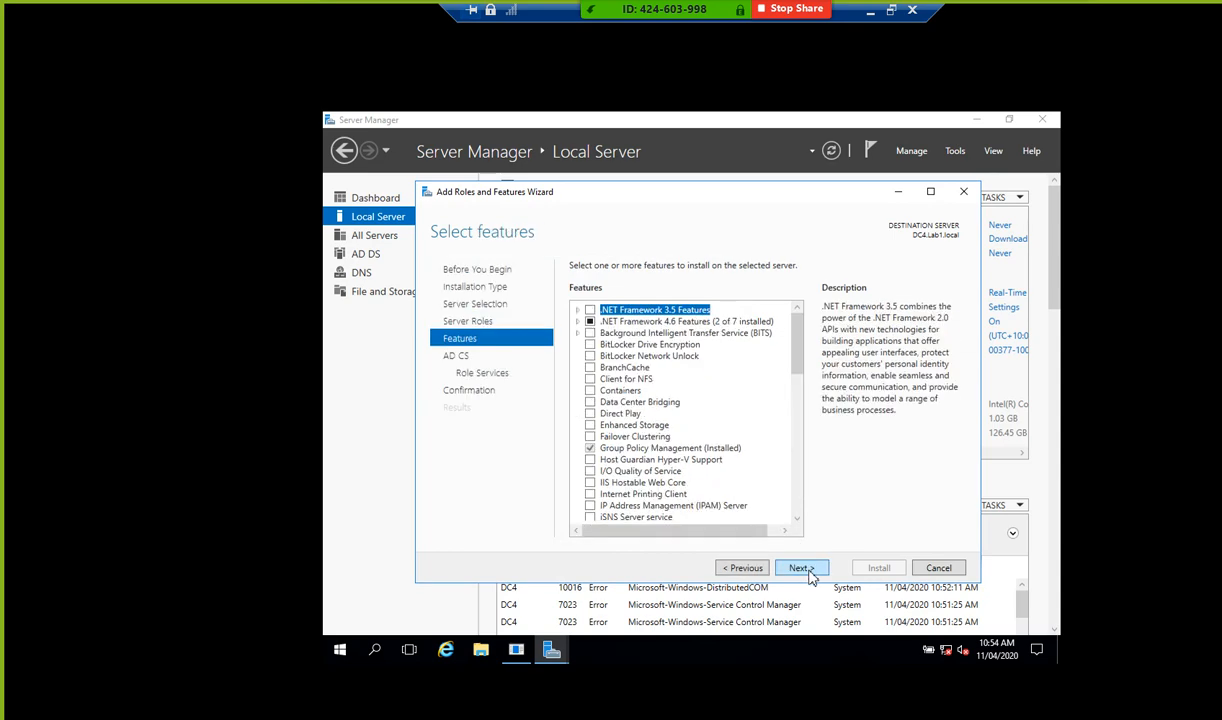
- Keep Certification Authority as the only AD CS role service, start the installation without extra features, and minimize the wizard
{"action": "left_click", "coordinate": [801, 568]}
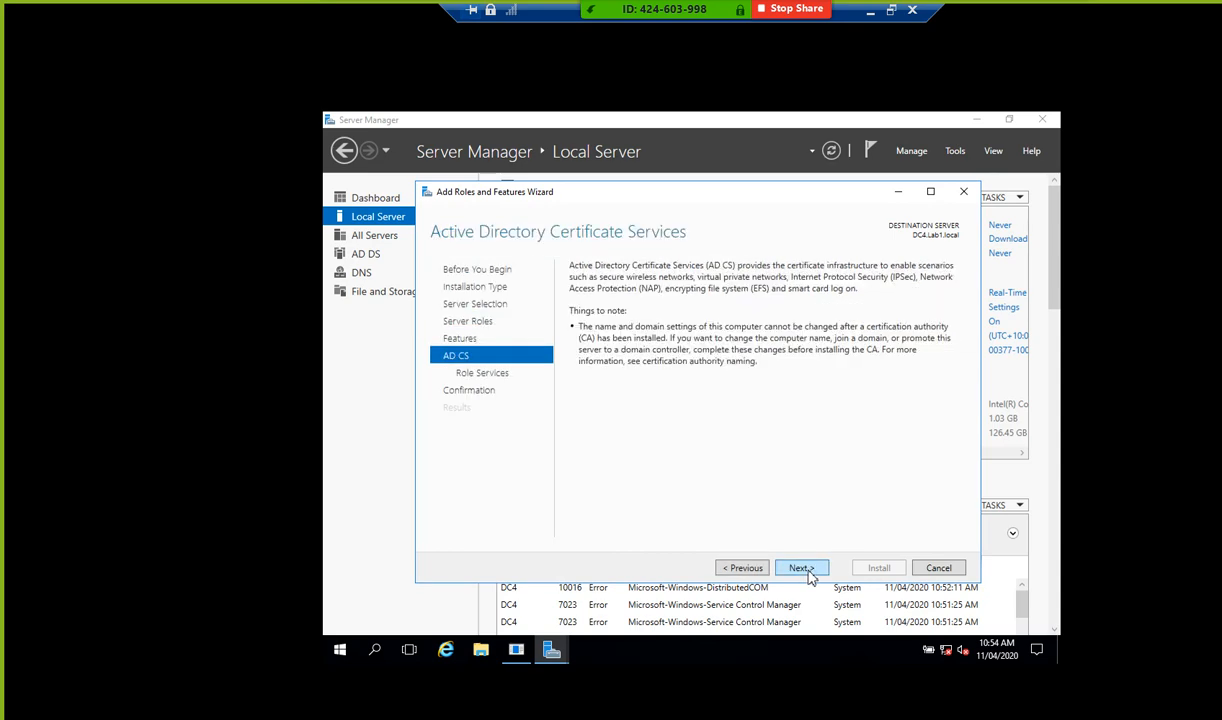
{"action": "left_click", "coordinate": [801, 568]}
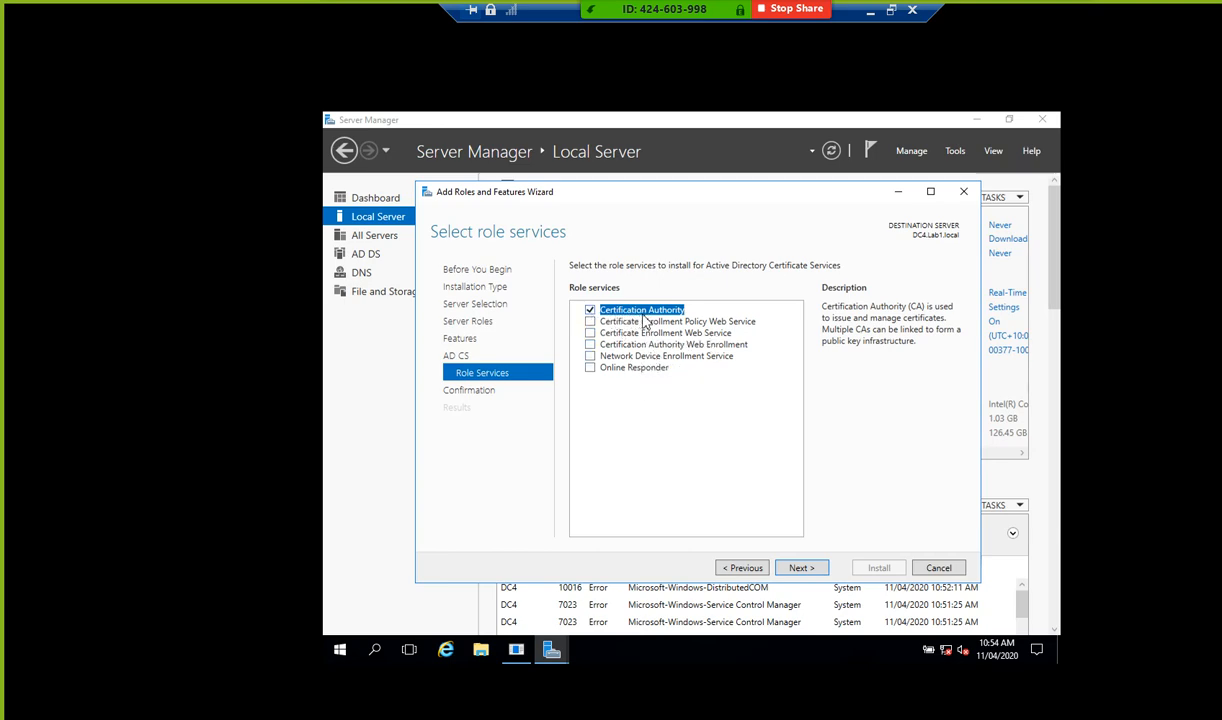
{"action": "left_click", "coordinate": [807, 570]}
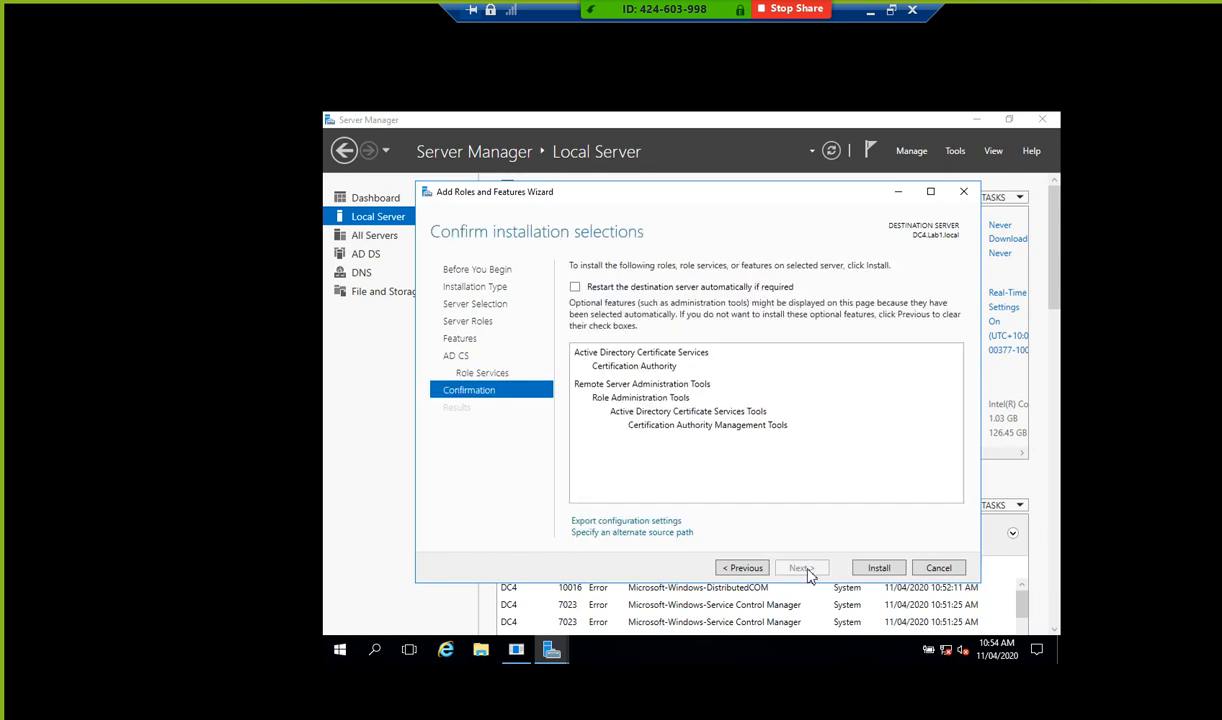
{"action": "left_click", "coordinate": [879, 568]}
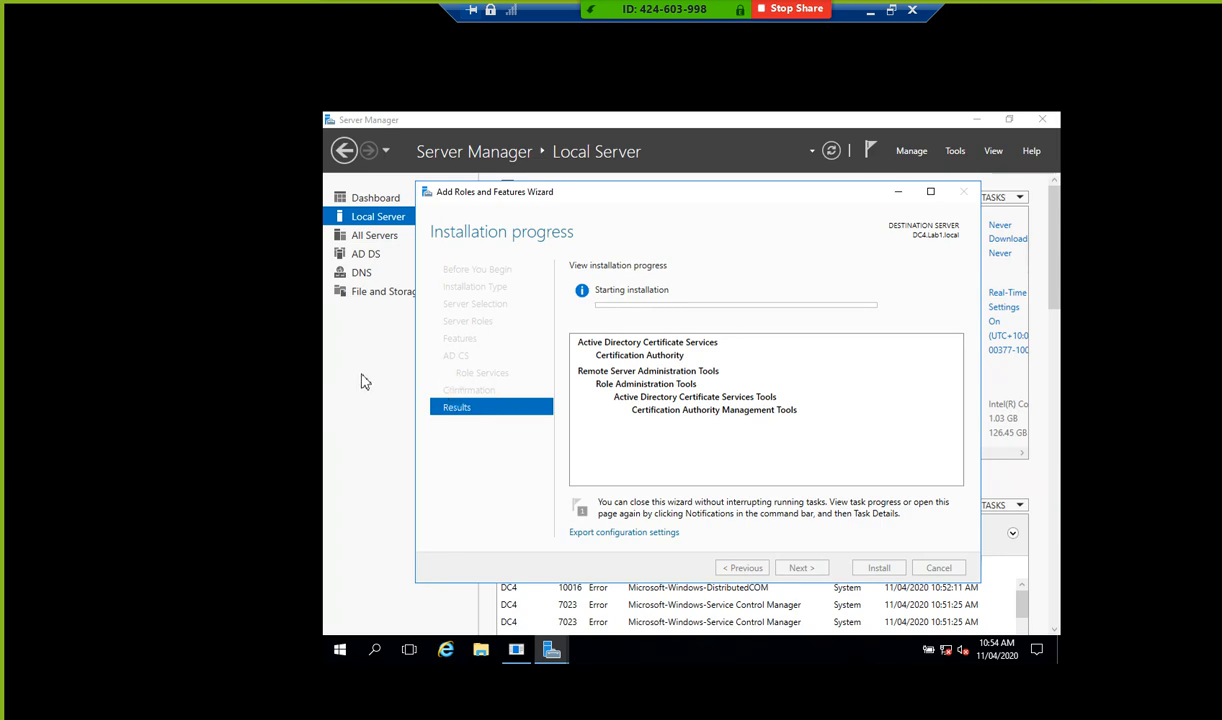
{"action": "left_click", "coordinate": [899, 192]}
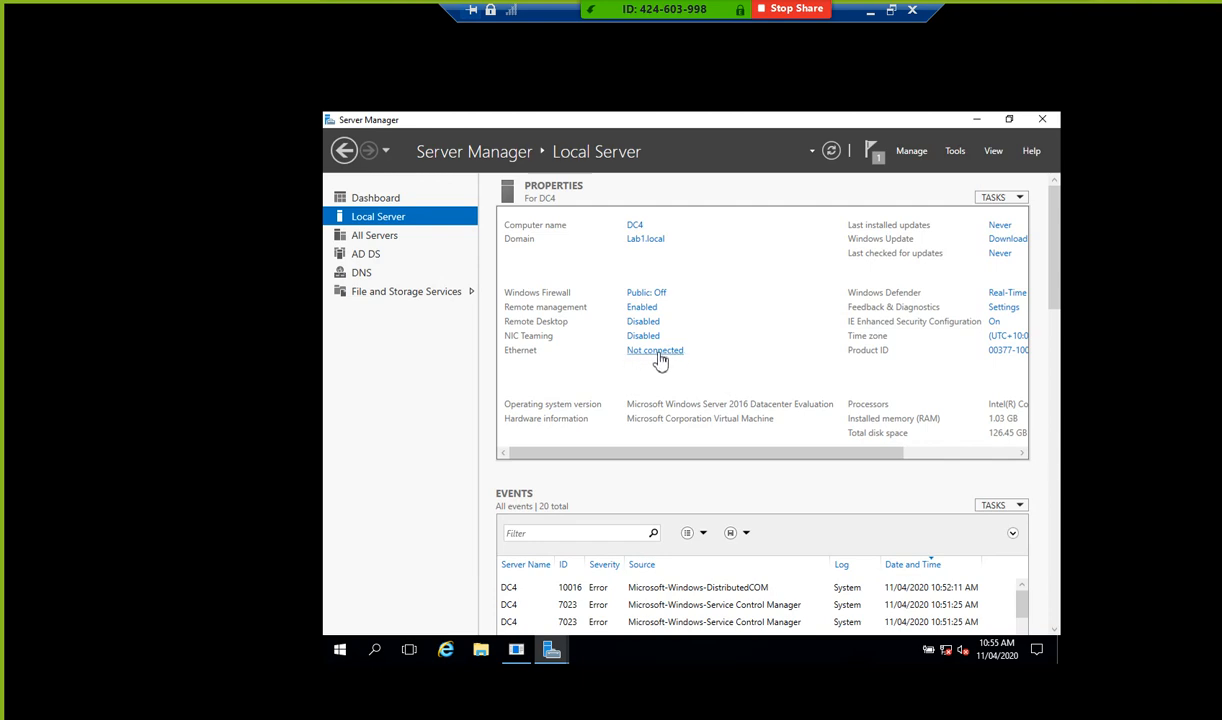
- Switch to Hyper-V Manager on the host and check which virtual switch the DC4 machine's network adapter uses
{"action": "left_click", "coordinate": [871, 13]}
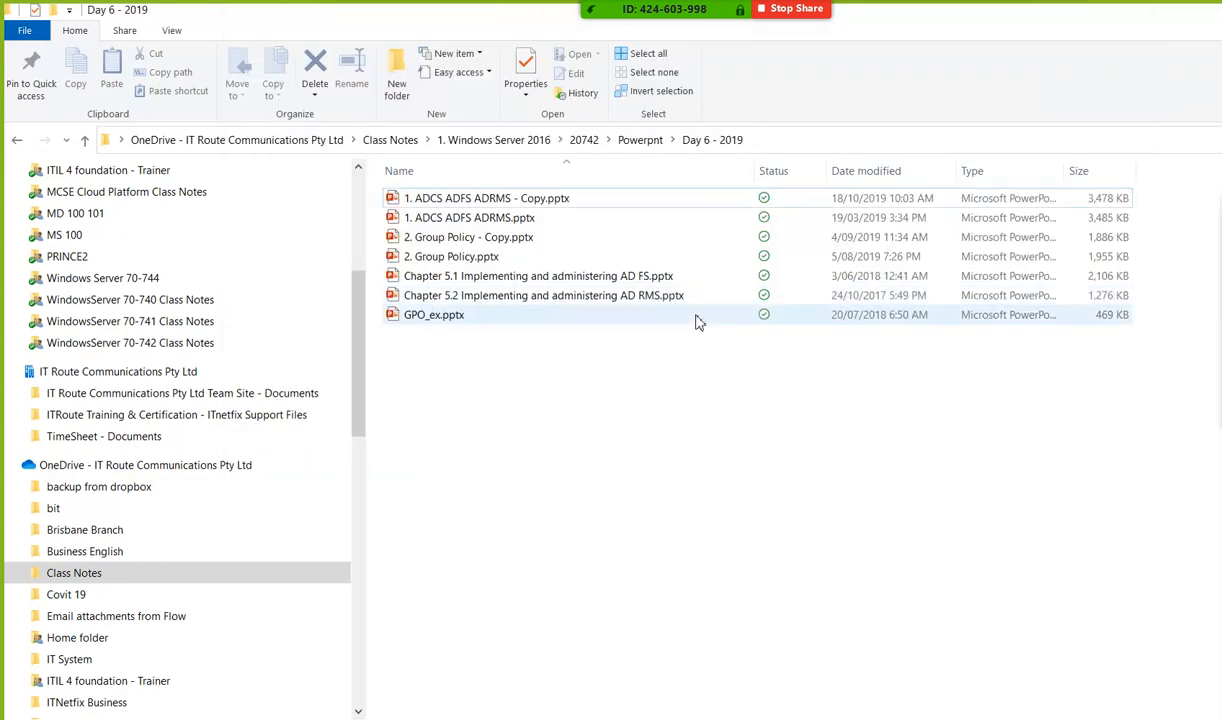
{"action": "left_click", "coordinate": [643, 716]}
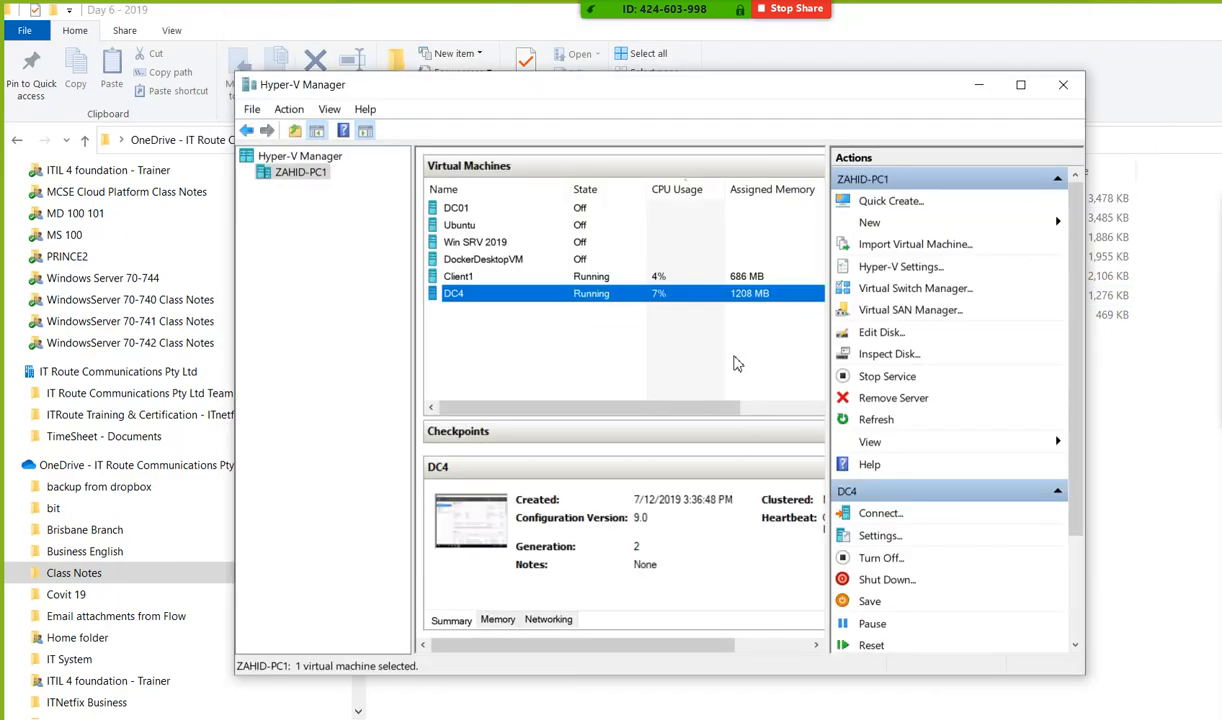
{"action": "right_click", "coordinate": [590, 303]}
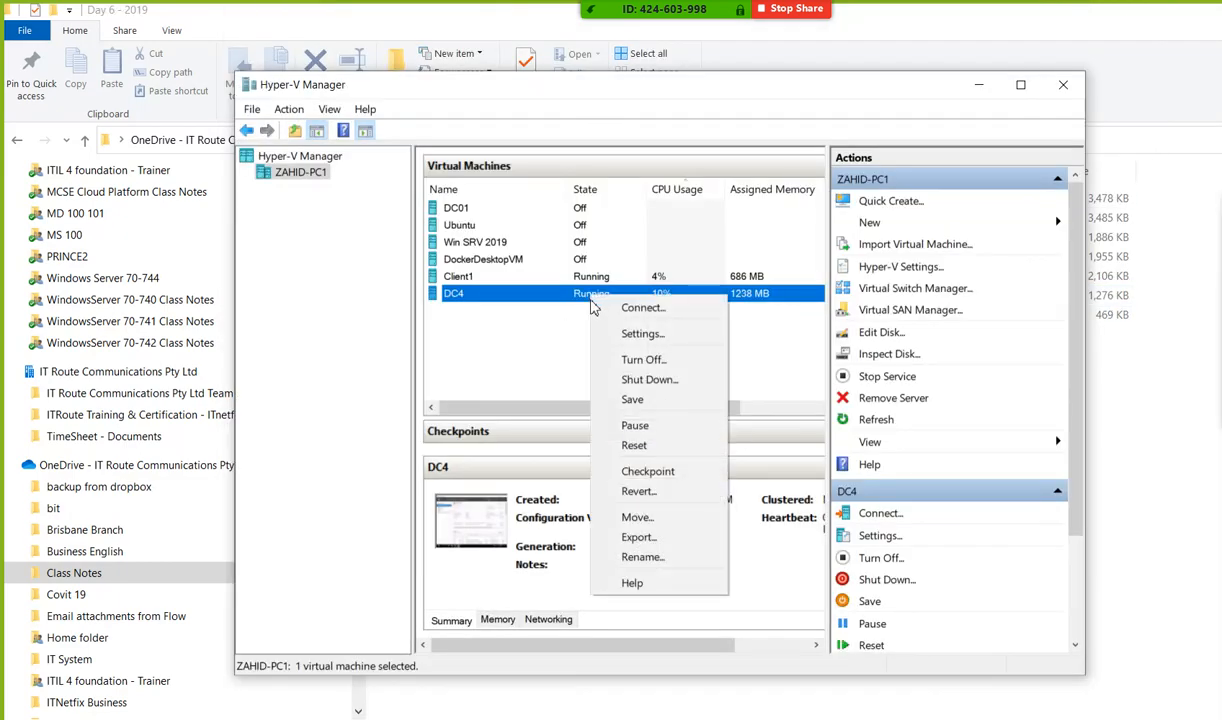
{"action": "left_click", "coordinate": [602, 334]}
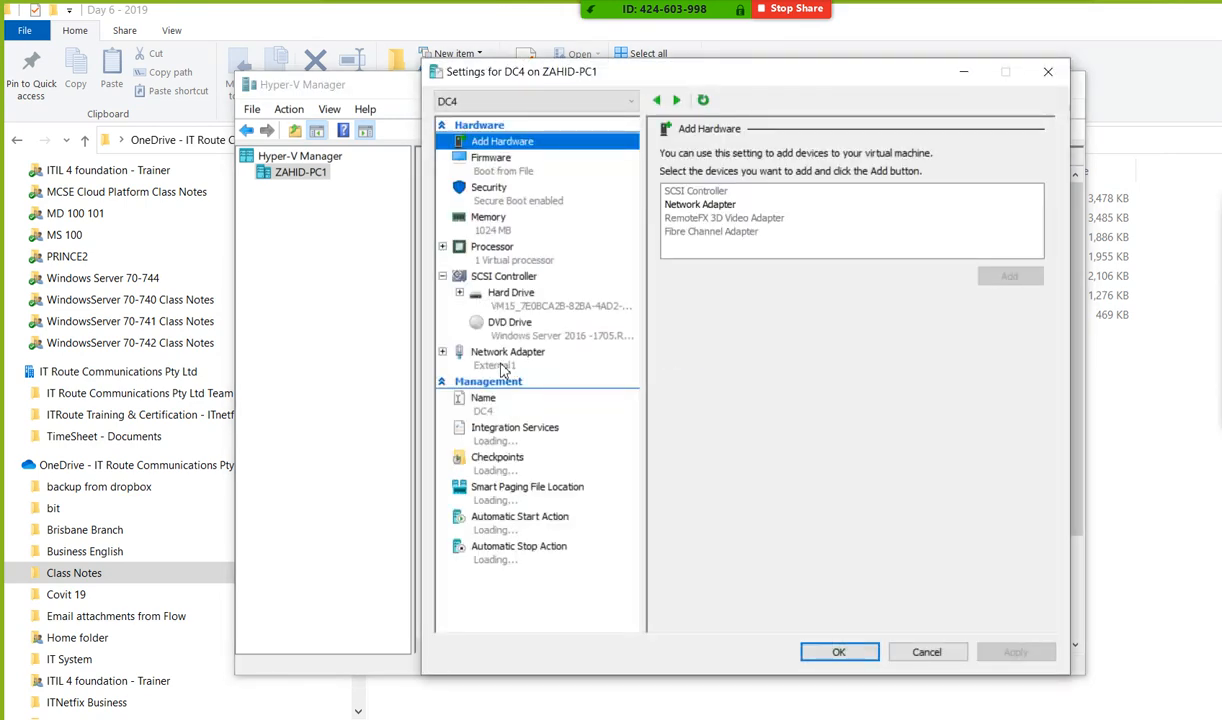
{"action": "left_click", "coordinate": [507, 357]}
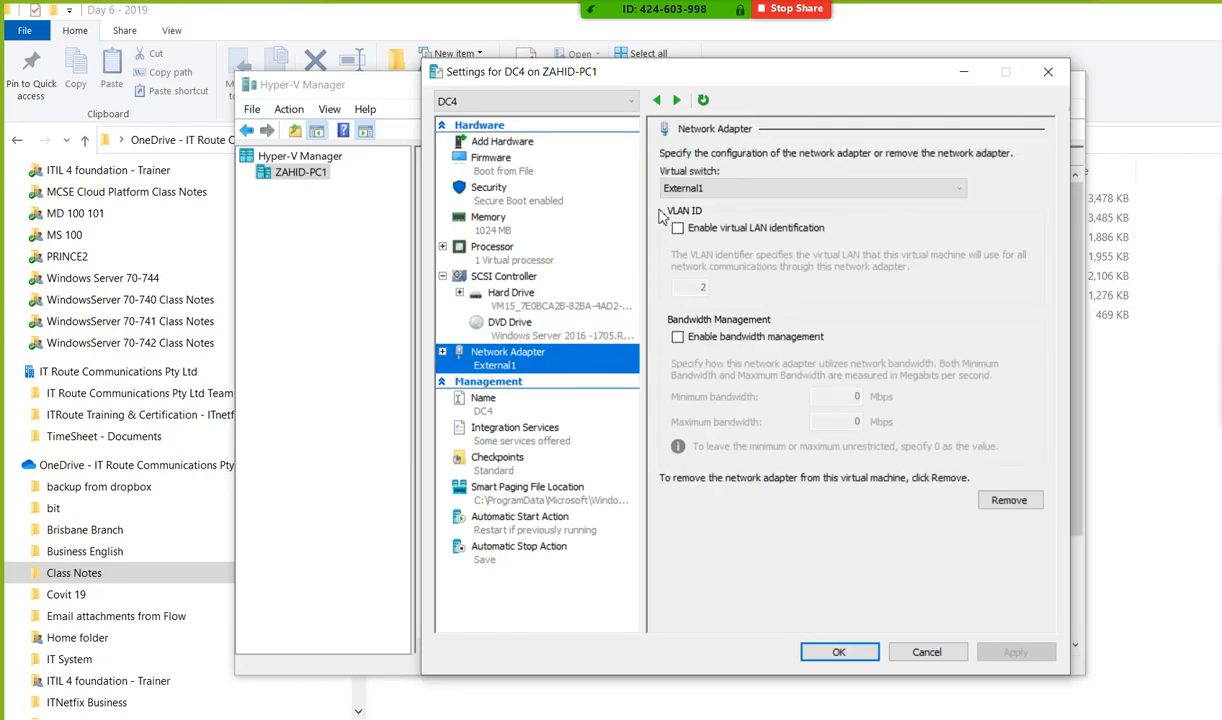
{"action": "left_click", "coordinate": [839, 652]}
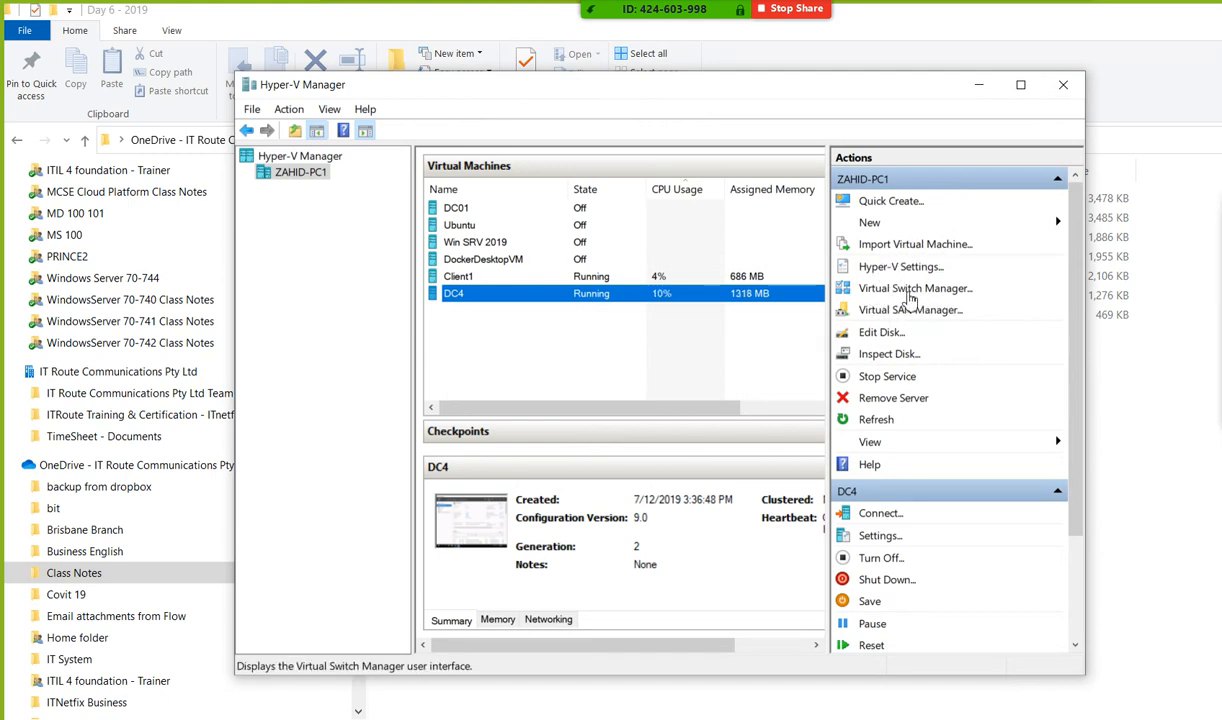
- Open the Virtual Switch Manager and examine the External1 switch's connection properties
{"action": "left_click", "coordinate": [910, 290]}
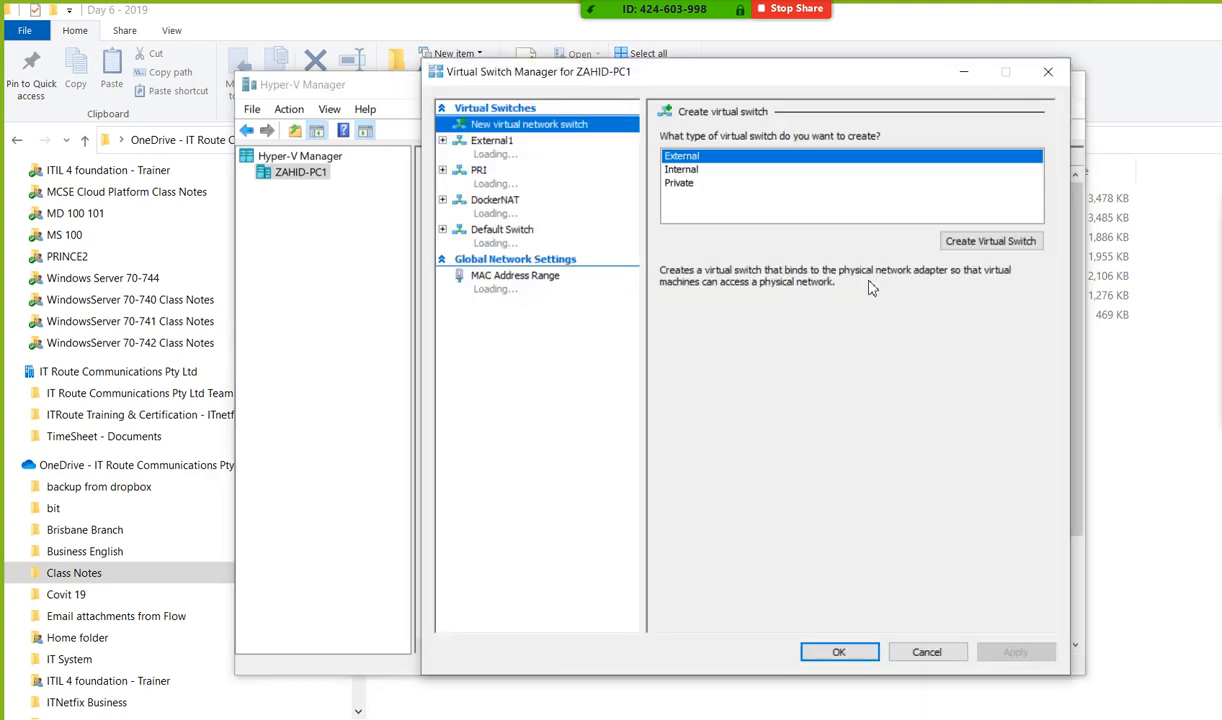
{"action": "left_click", "coordinate": [488, 150]}
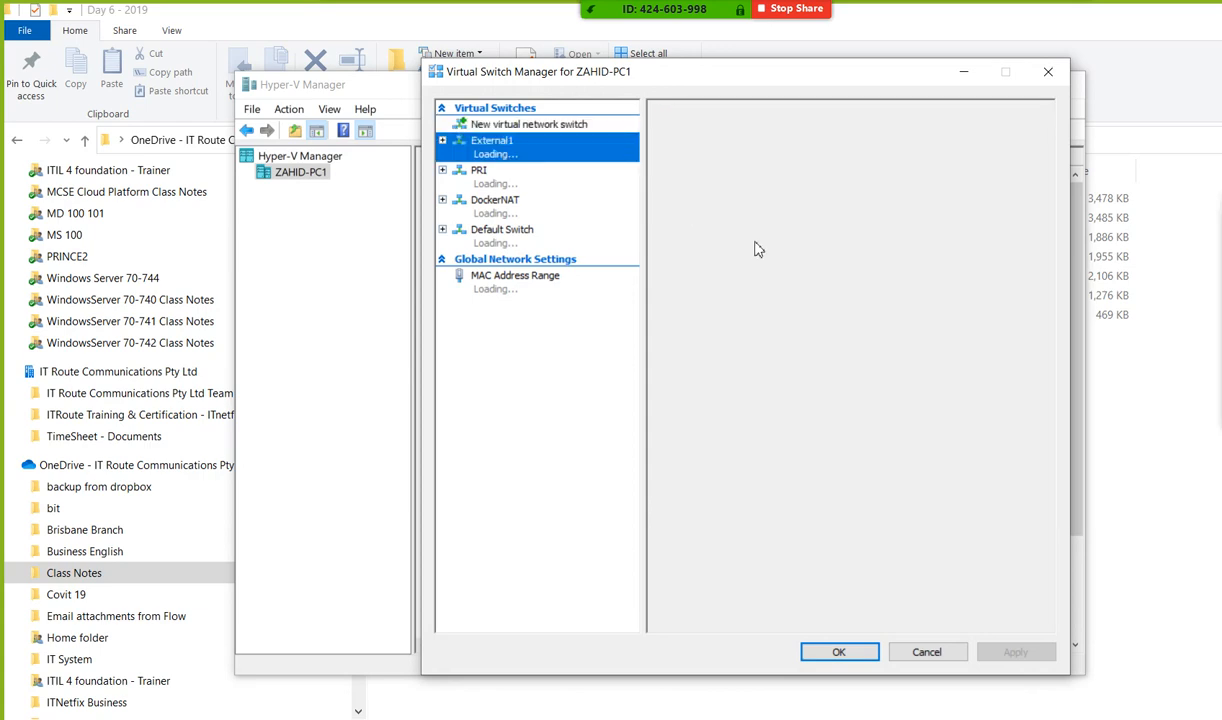
{"action": "left_click_drag", "start_coordinate": [824, 90], "coordinate": [914, 91]}
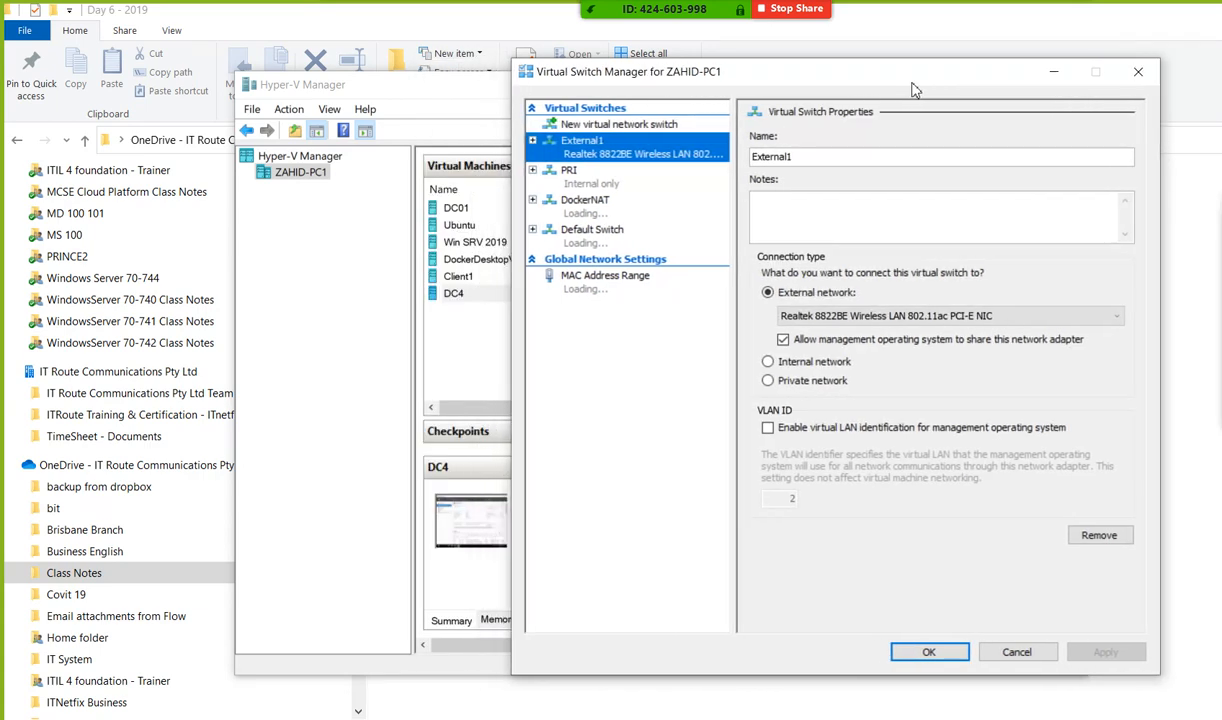
- Bind the External1 switch to the Realtek RTL8188EU Wireless LAN 802.11n USB 2.0 Network Adapter #3 and accept the networking changes
{"action": "left_click", "coordinate": [988, 318]}
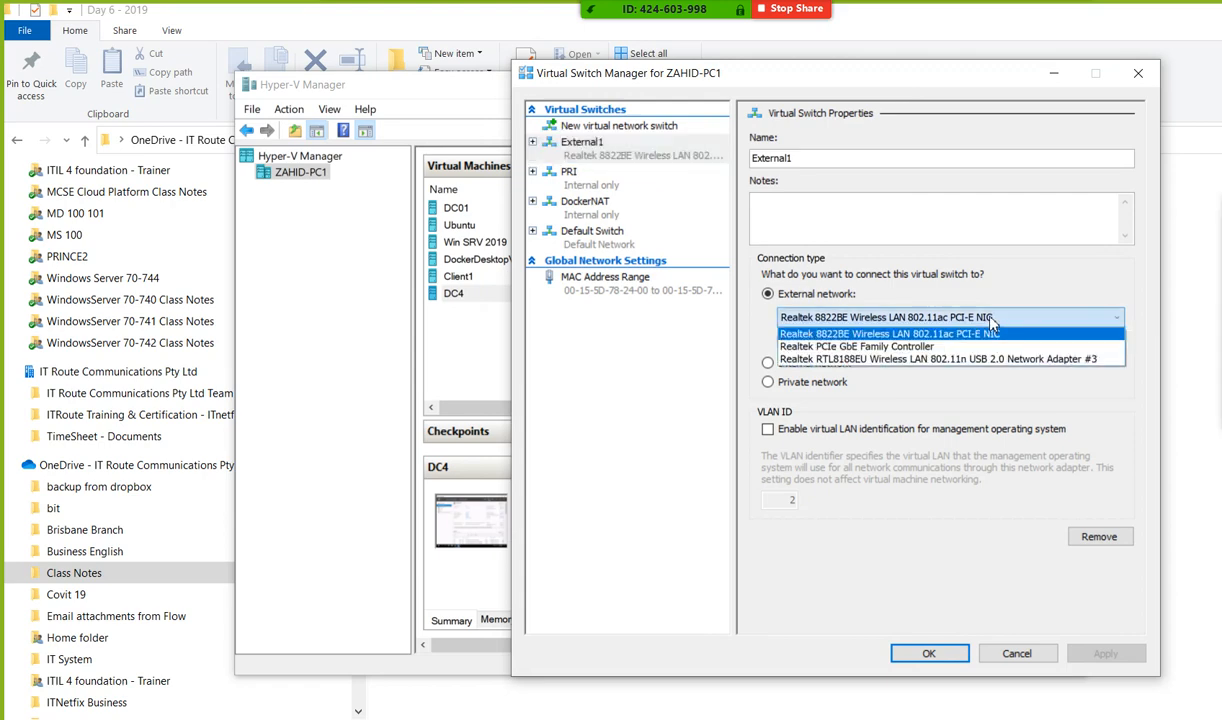
{"action": "left_click", "coordinate": [905, 361]}
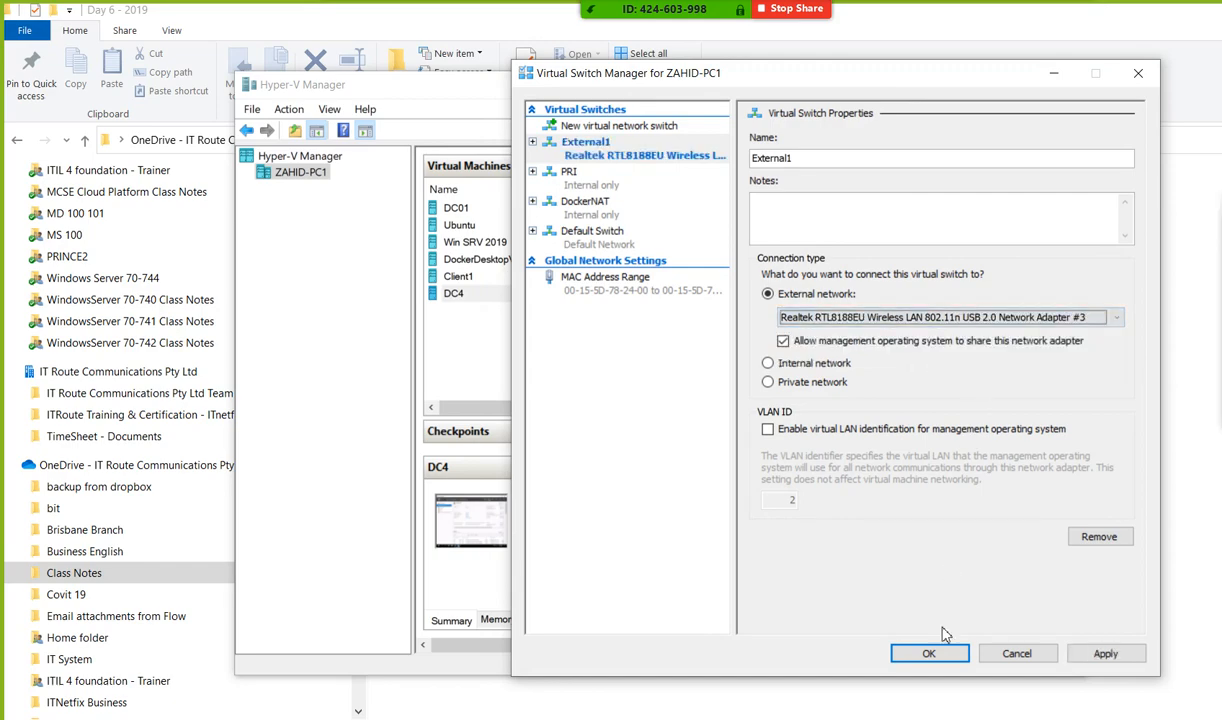
{"action": "left_click", "coordinate": [935, 656]}
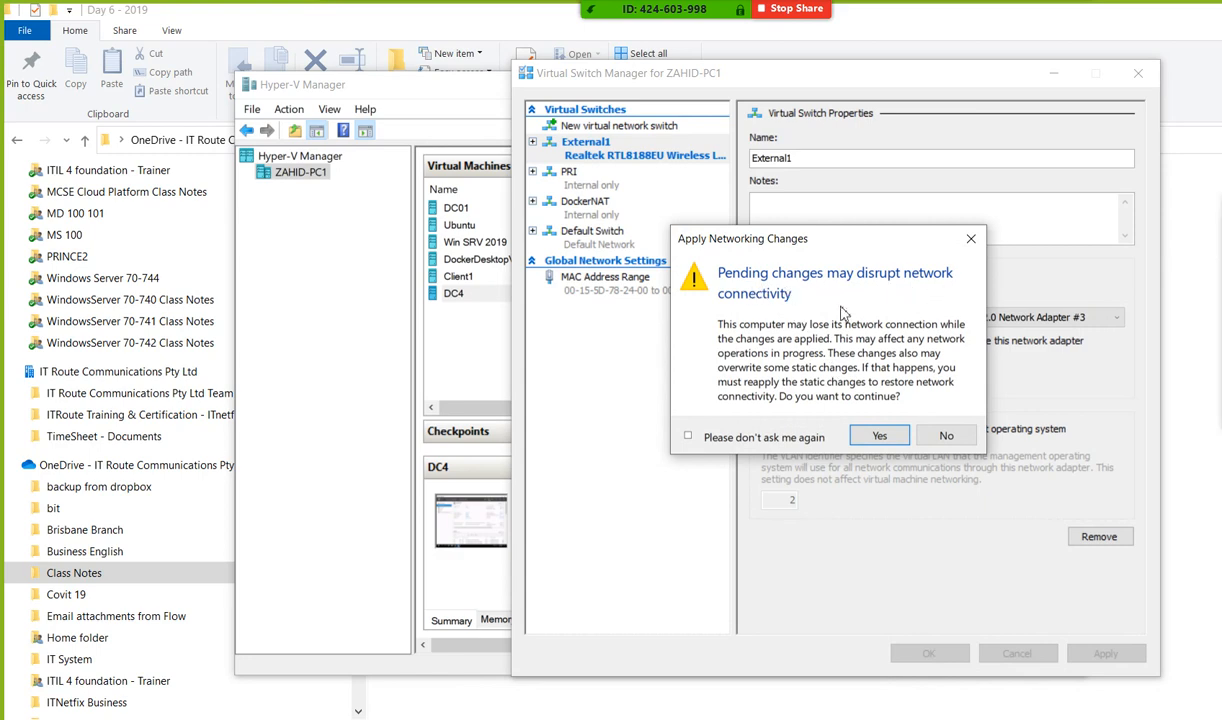
{"action": "left_click", "coordinate": [878, 437]}
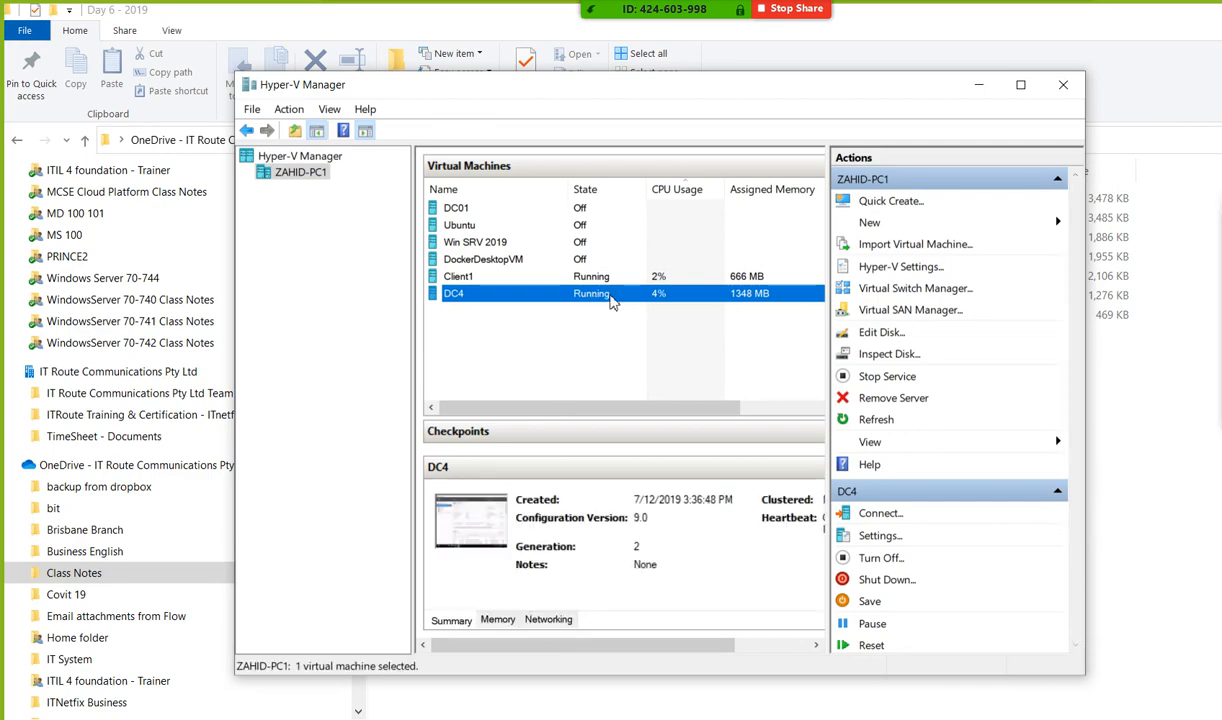
- Return to the DC4 virtual machine in full screen, follow the AD CS installation progress, and close the wizard once it finishes
{"action": "double_click", "coordinate": [612, 294]}
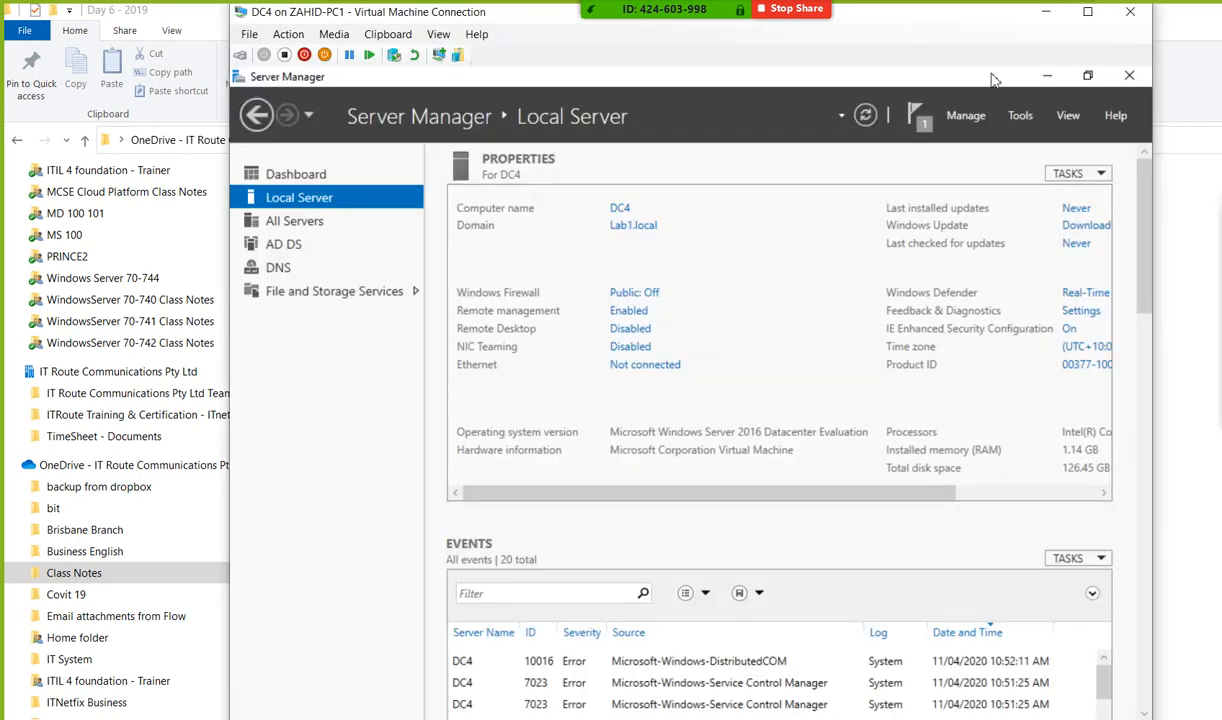
{"action": "left_click", "coordinate": [1087, 11]}
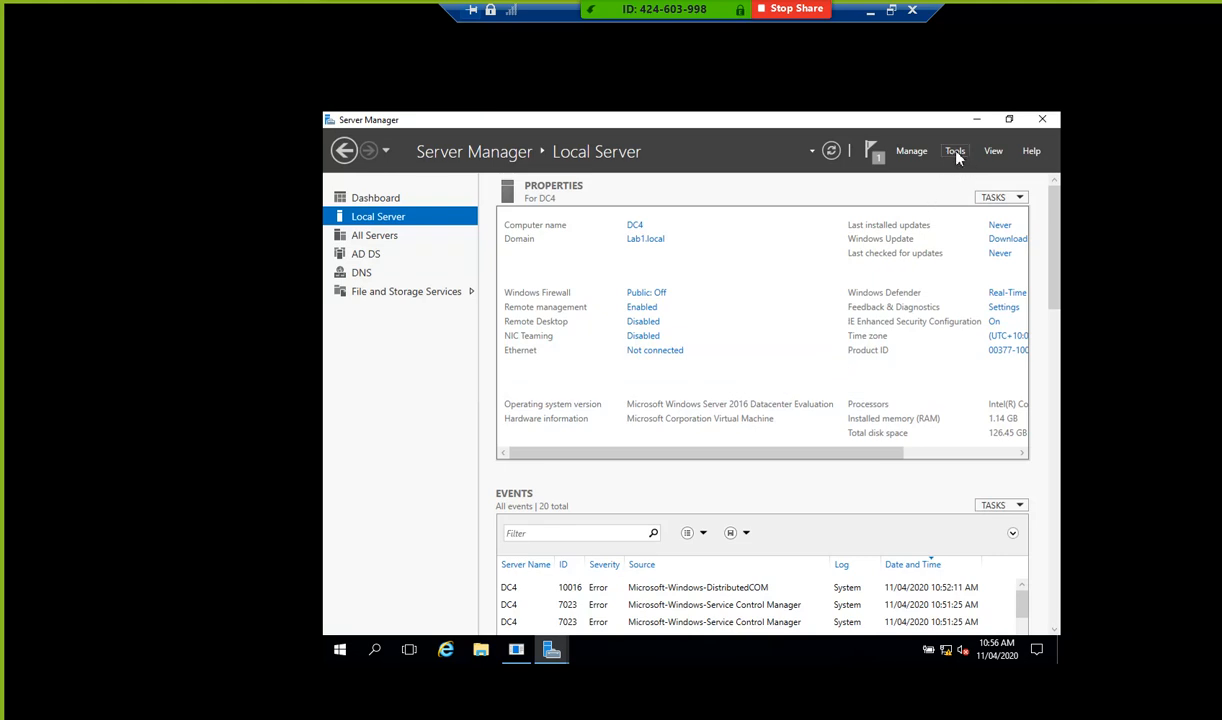
{"action": "left_click", "coordinate": [876, 165]}
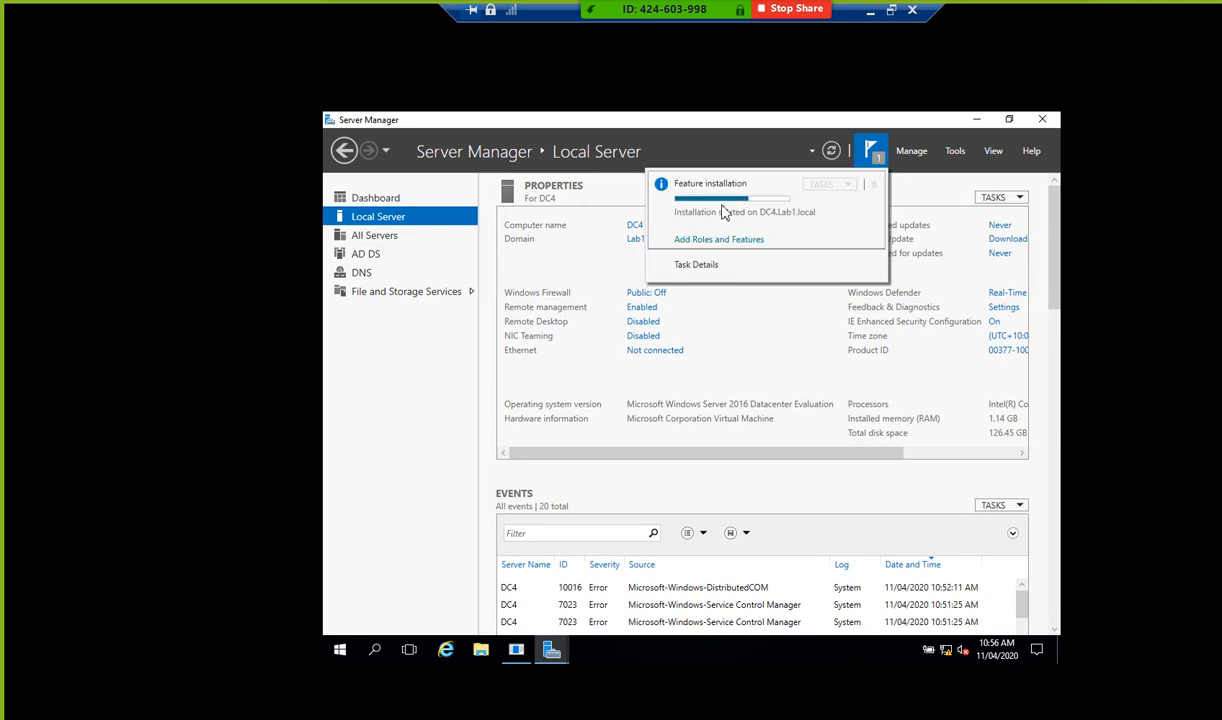
{"action": "left_click", "coordinate": [700, 240]}
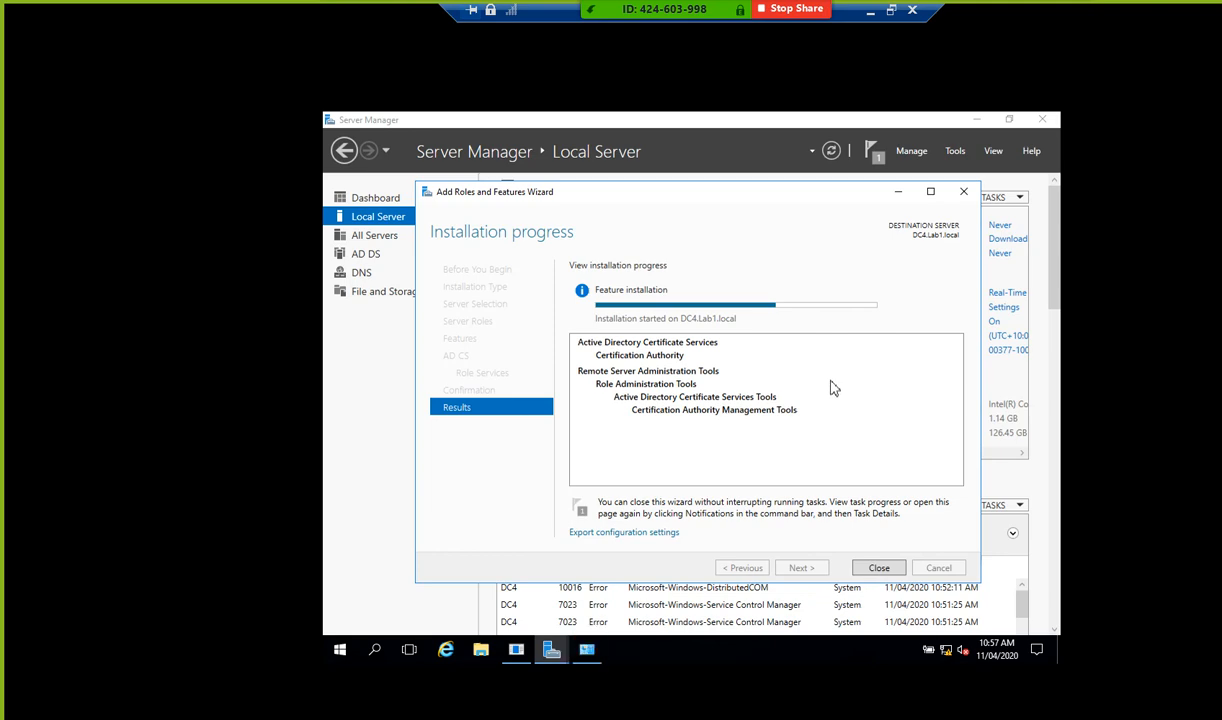
{"action": "left_click", "coordinate": [588, 652]}
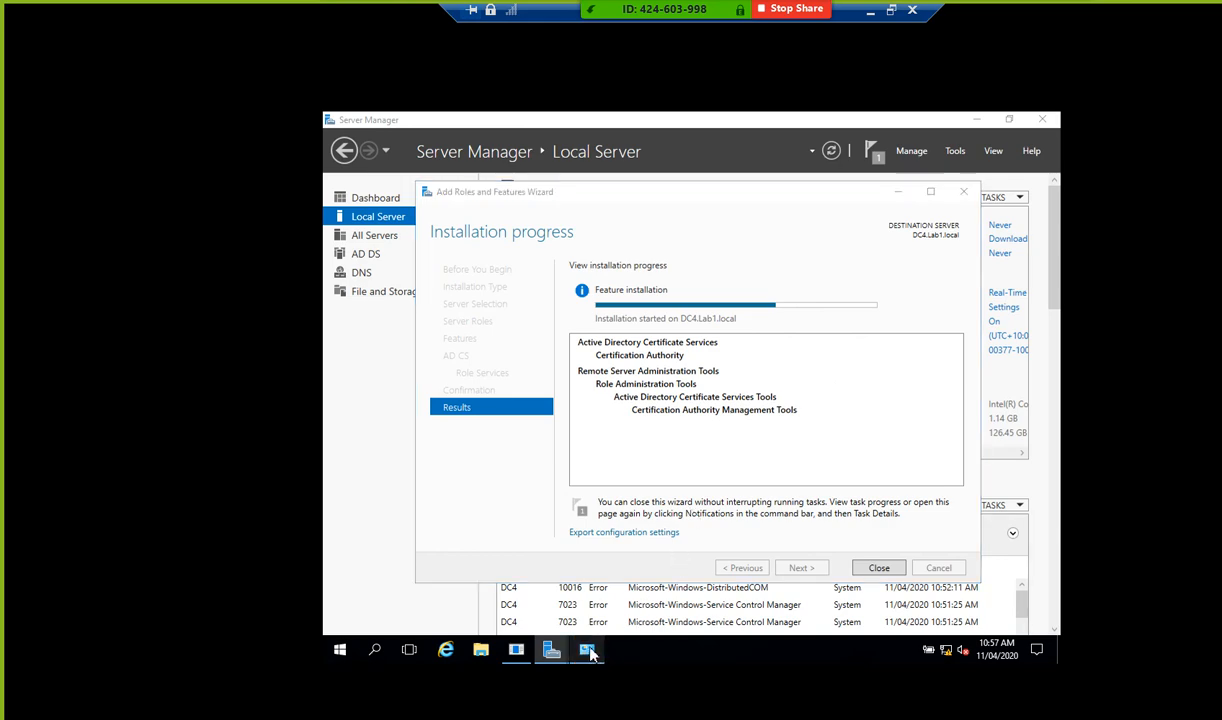
{"action": "left_click", "coordinate": [964, 176]}
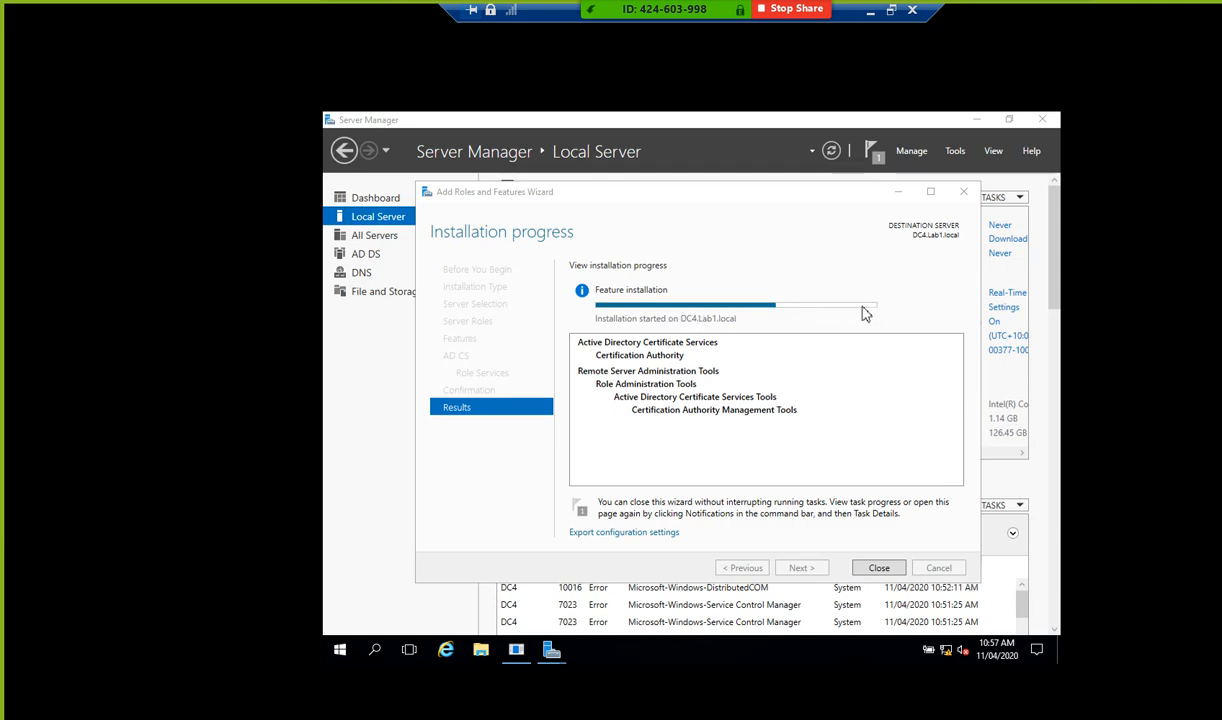
{"action": "mouse_move", "coordinate": [865, 314]}
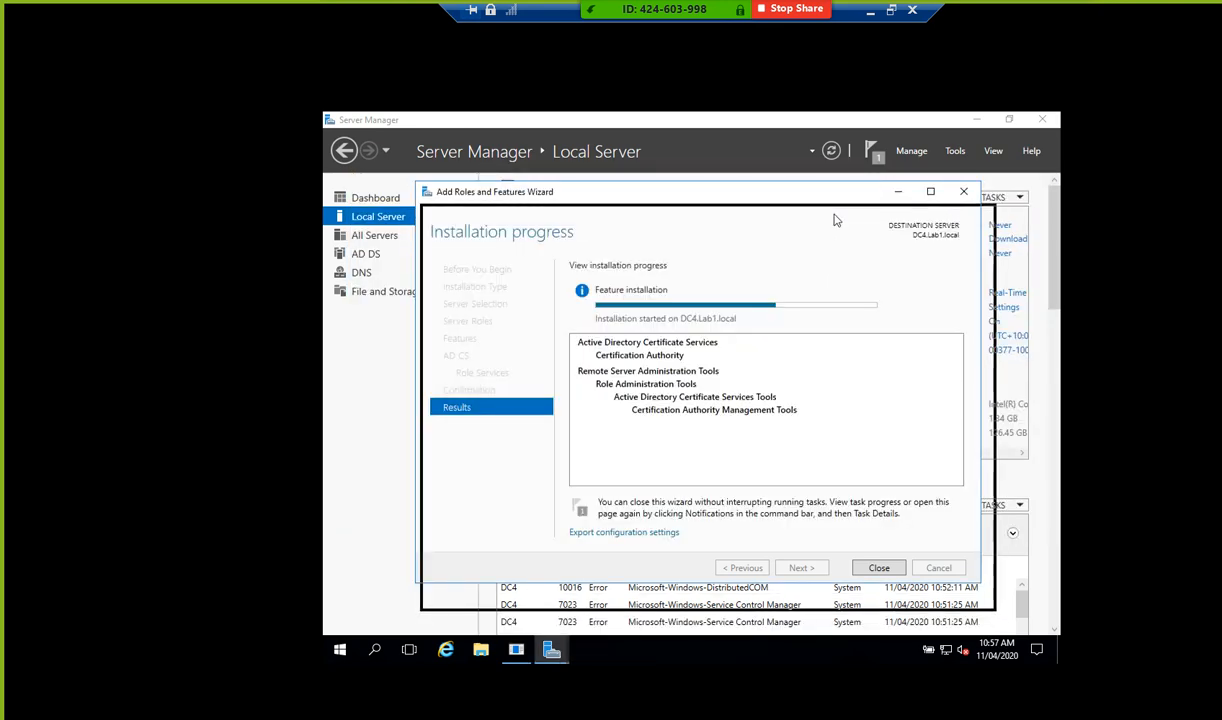
{"action": "left_click_drag", "start_coordinate": [870, 228], "coordinate": [866, 225]}
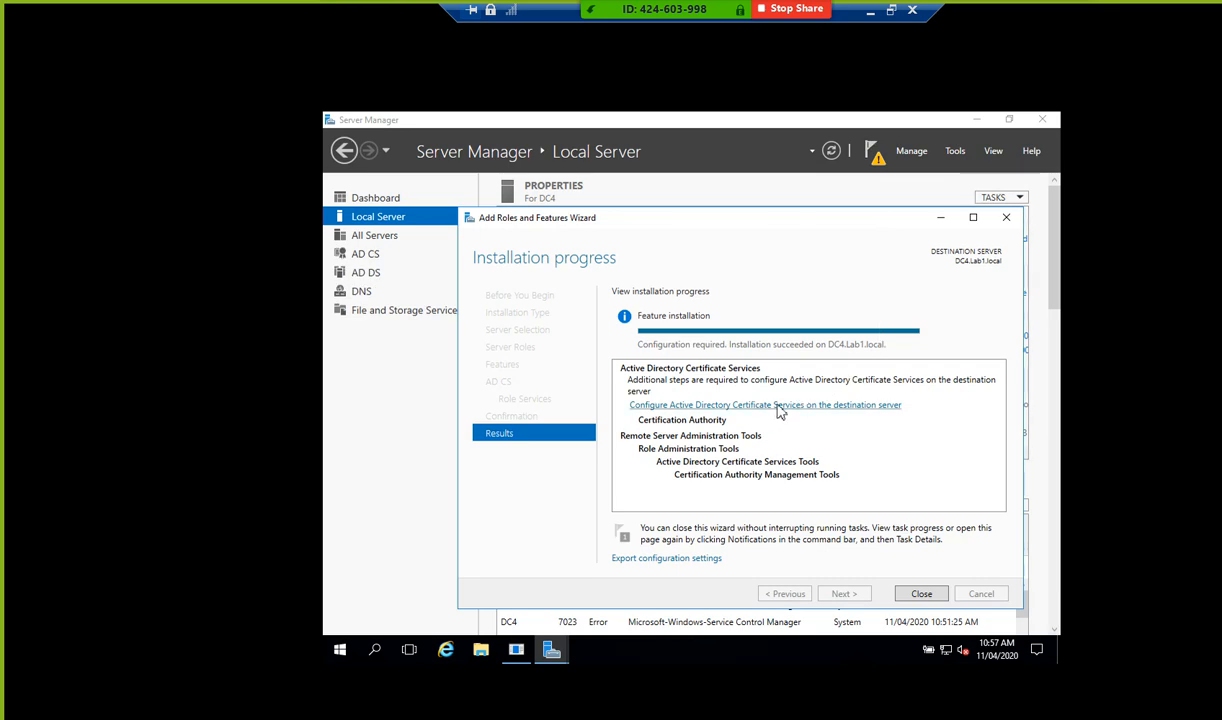
{"action": "left_click", "coordinate": [921, 594]}
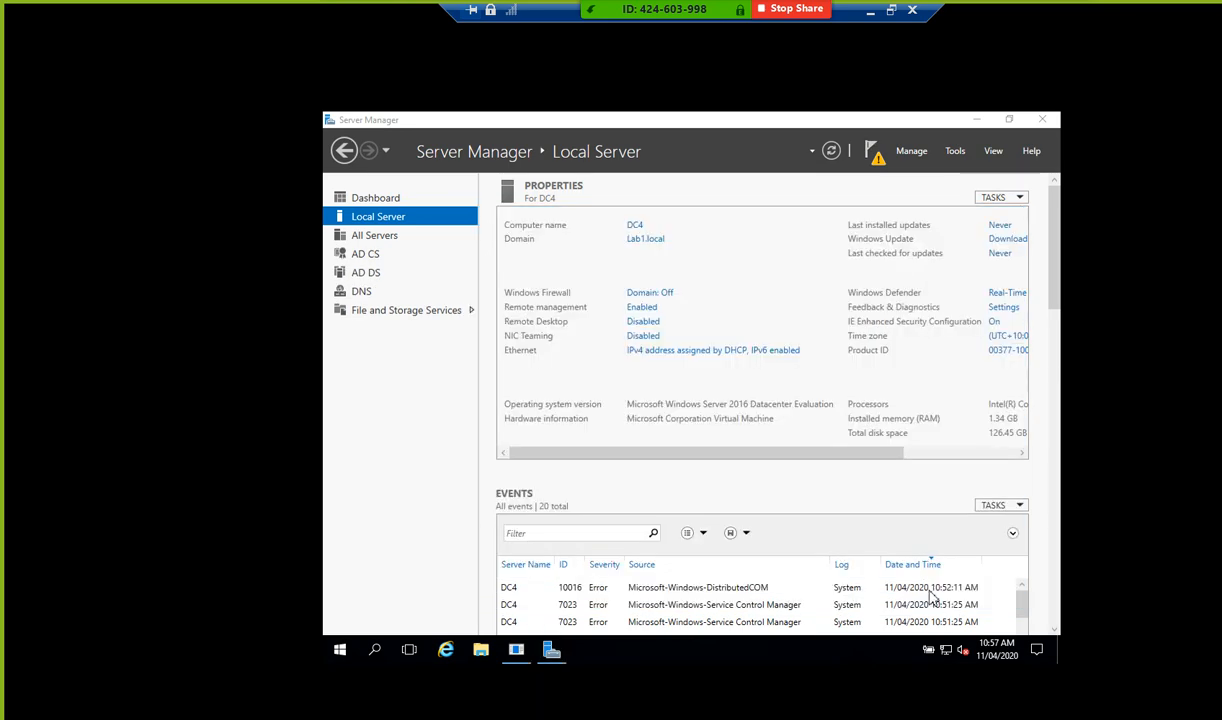
- Start the post-deployment AD CS configuration with the existing credentials and select Certification Authority as the role service to configure
{"action": "left_click", "coordinate": [877, 164]}
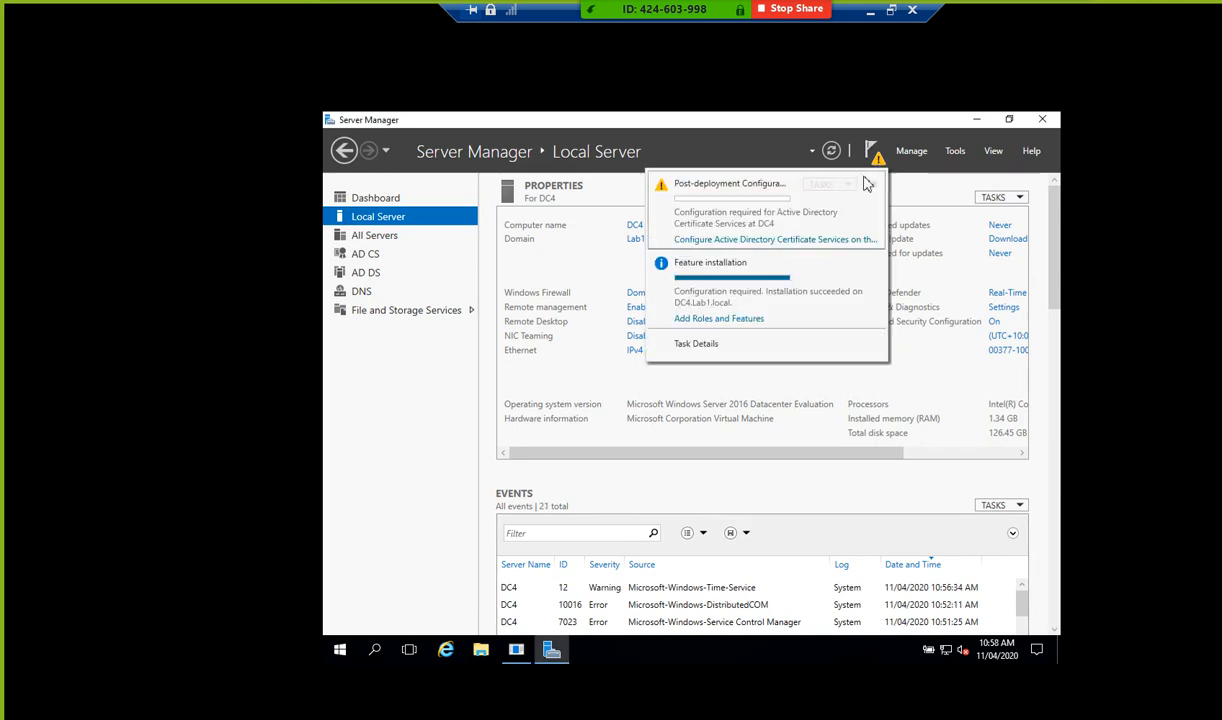
{"action": "left_click", "coordinate": [779, 246]}
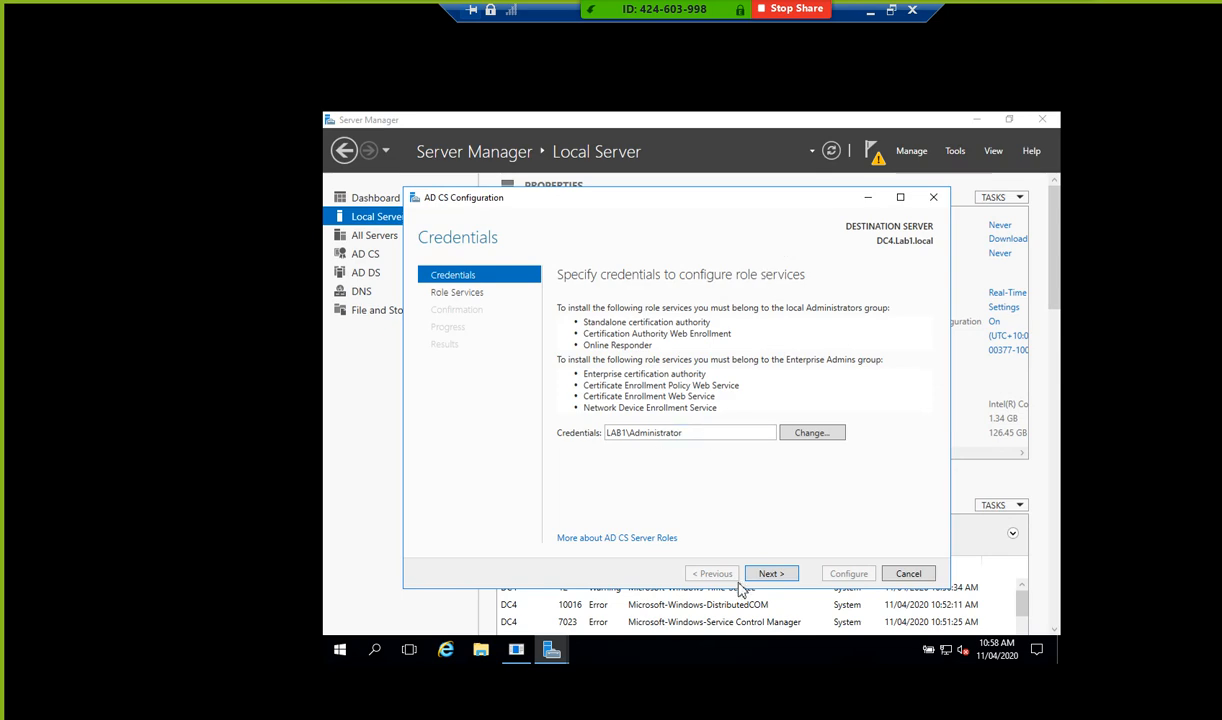
{"action": "left_click", "coordinate": [776, 577]}
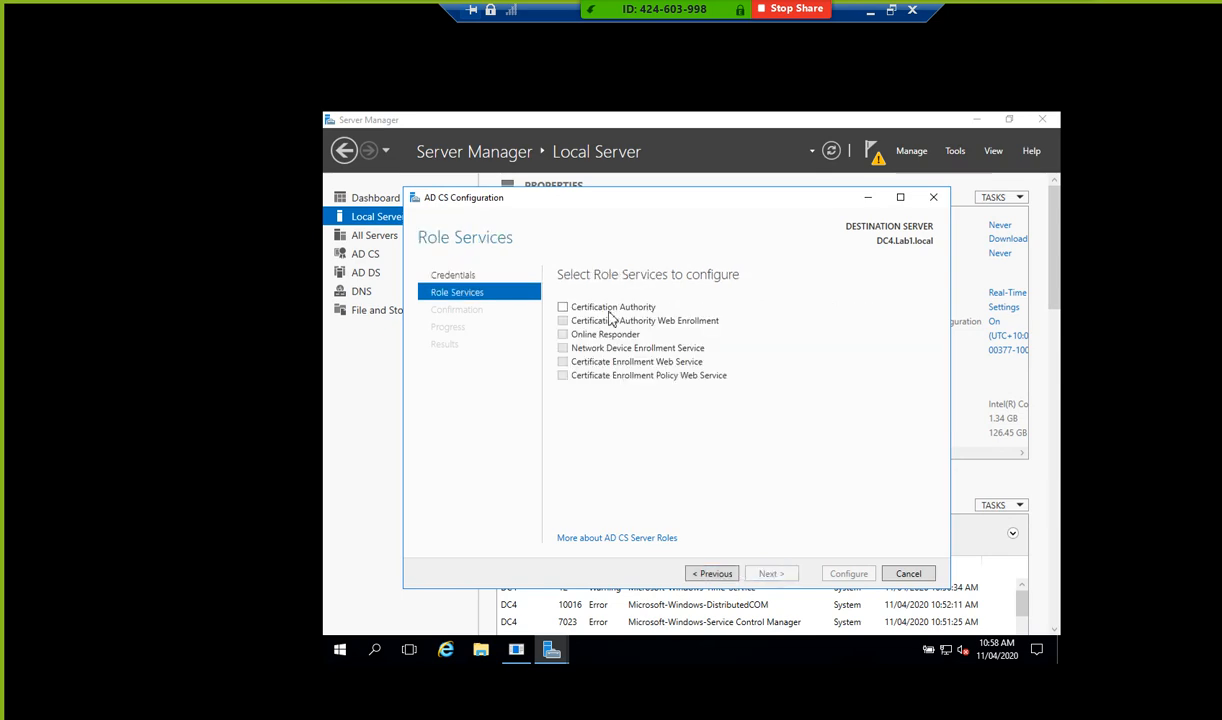
{"action": "left_click", "coordinate": [563, 308]}
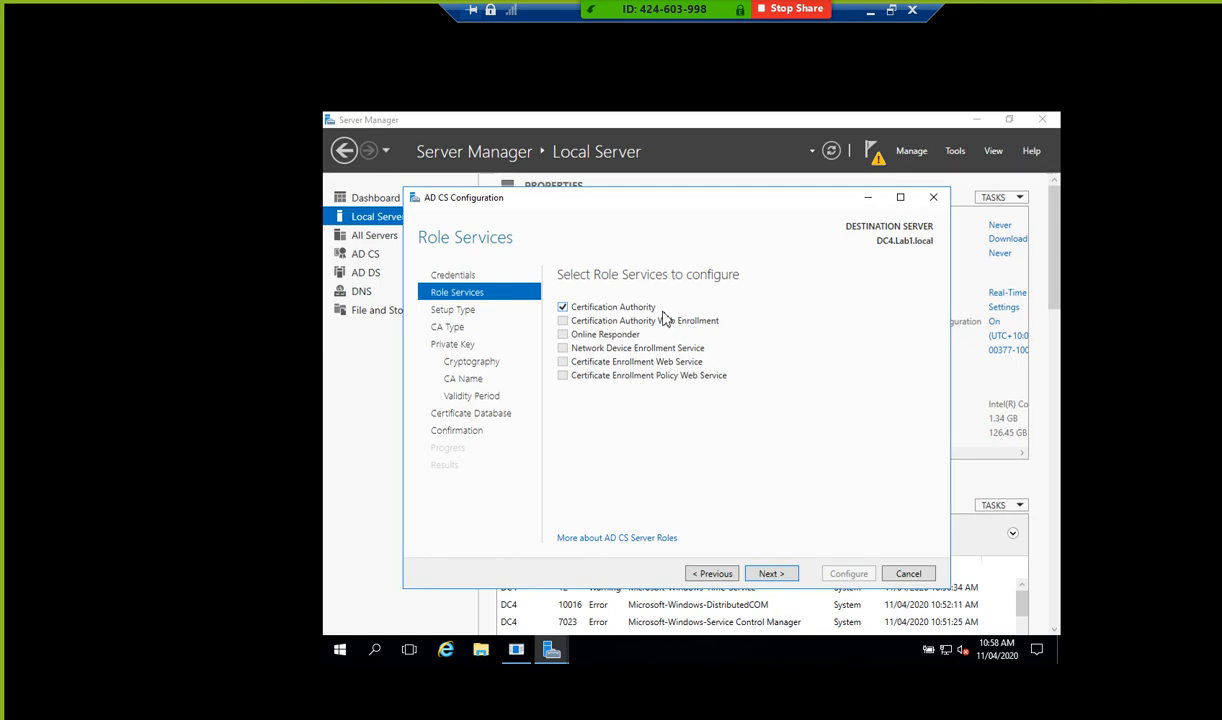
{"action": "left_click", "coordinate": [771, 573]}
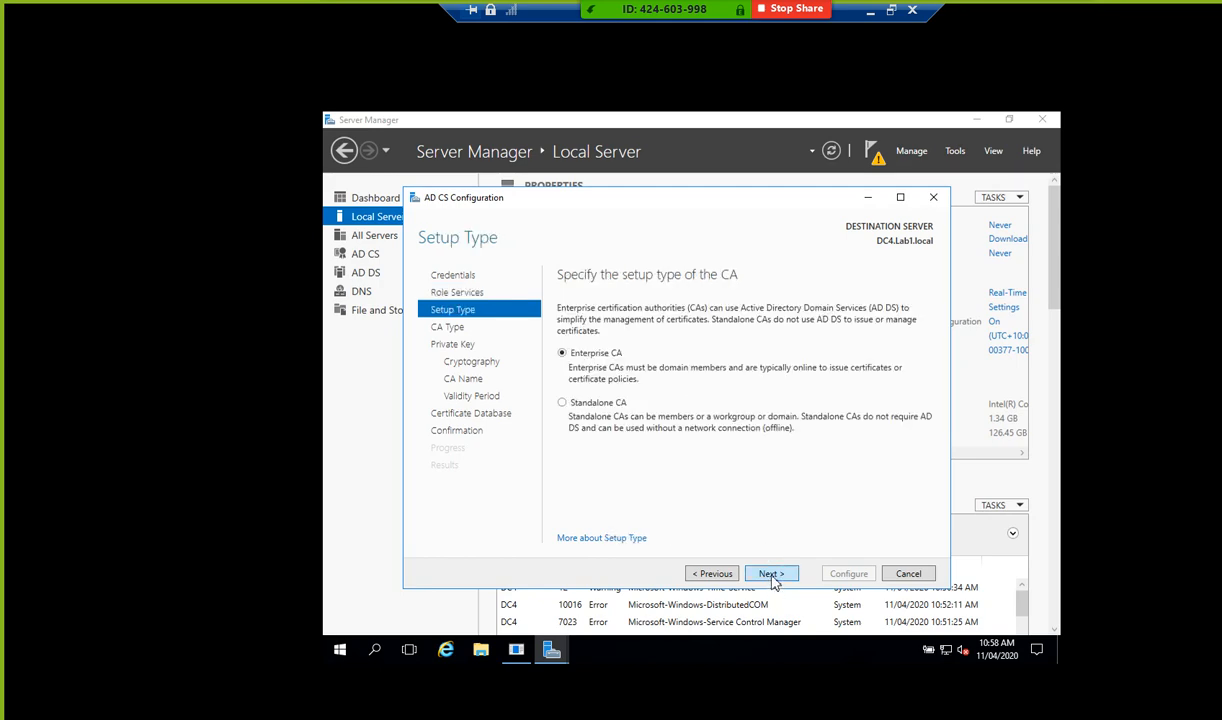
- Set the CA up as an Enterprise CA of type Root CA with a new private key
{"action": "left_click", "coordinate": [771, 574]}
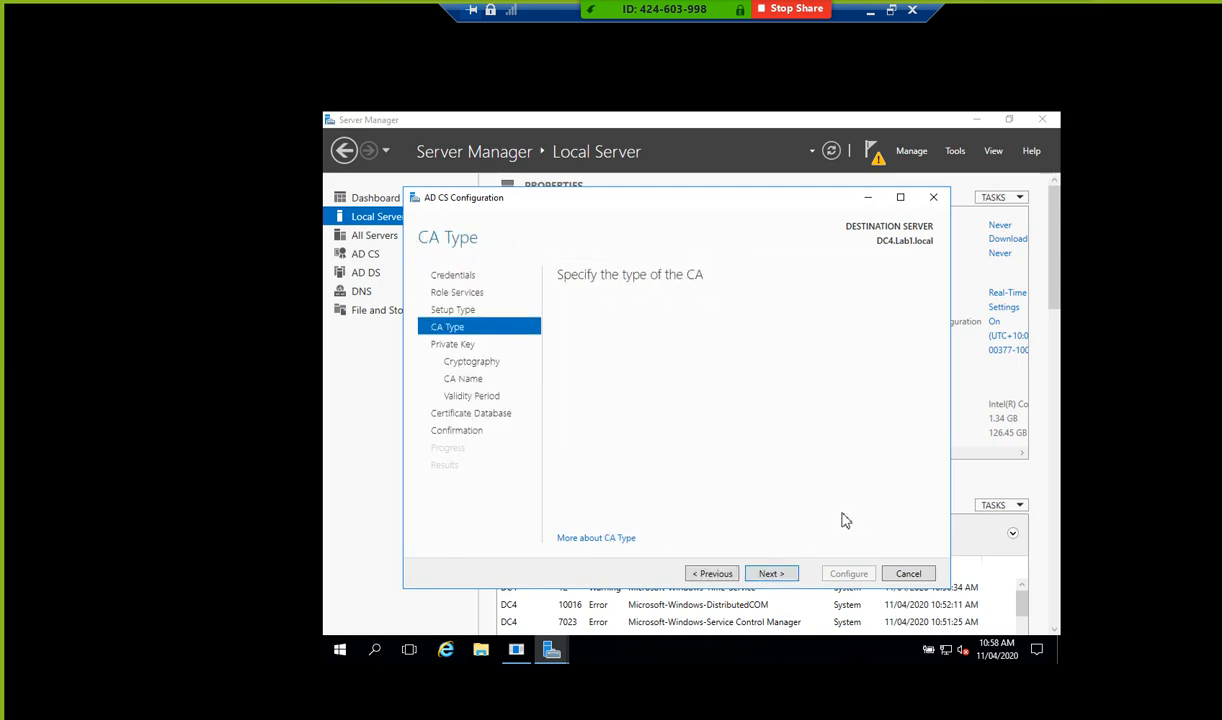
{"action": "left_click", "coordinate": [771, 574]}
{"action": "left_click", "coordinate": [708, 574]}
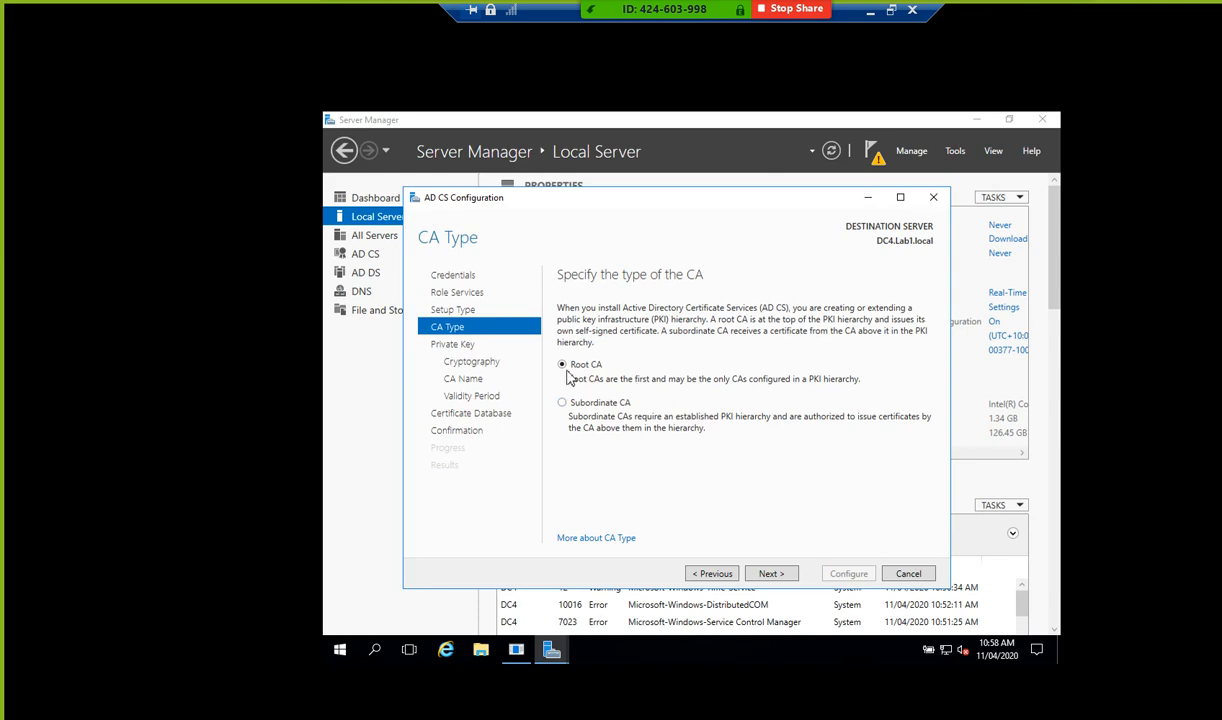
{"action": "left_click", "coordinate": [771, 574]}
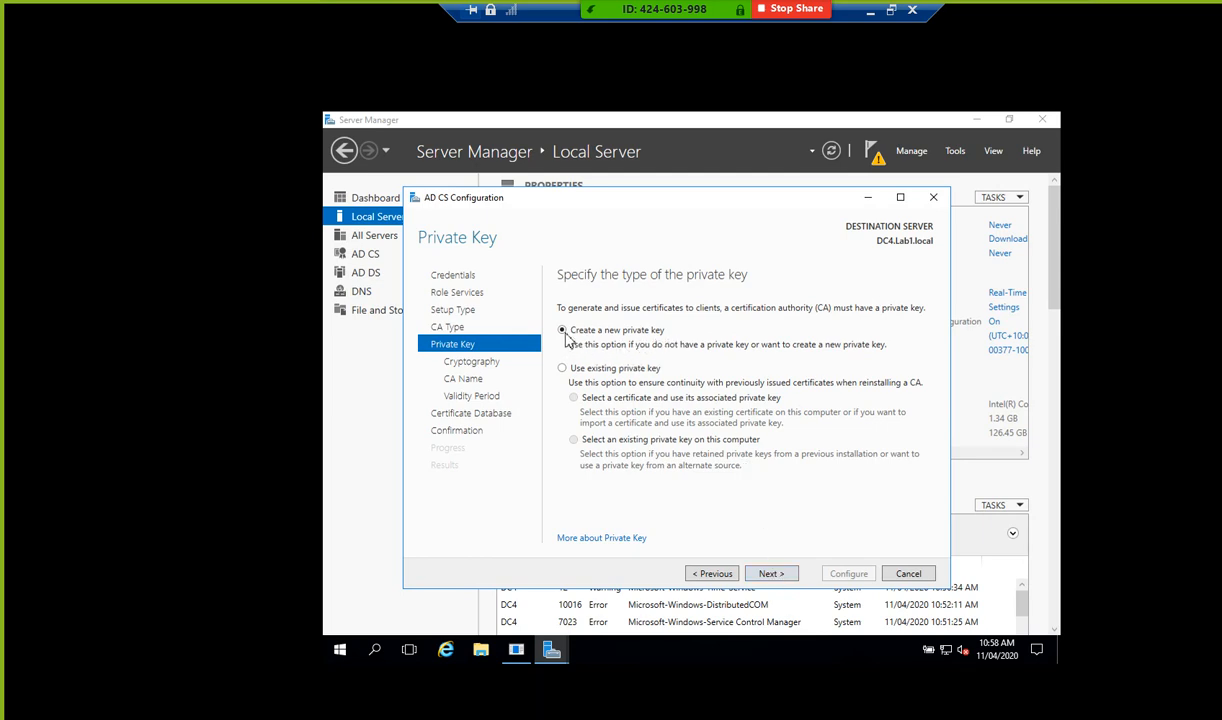
{"action": "left_click", "coordinate": [774, 575]}
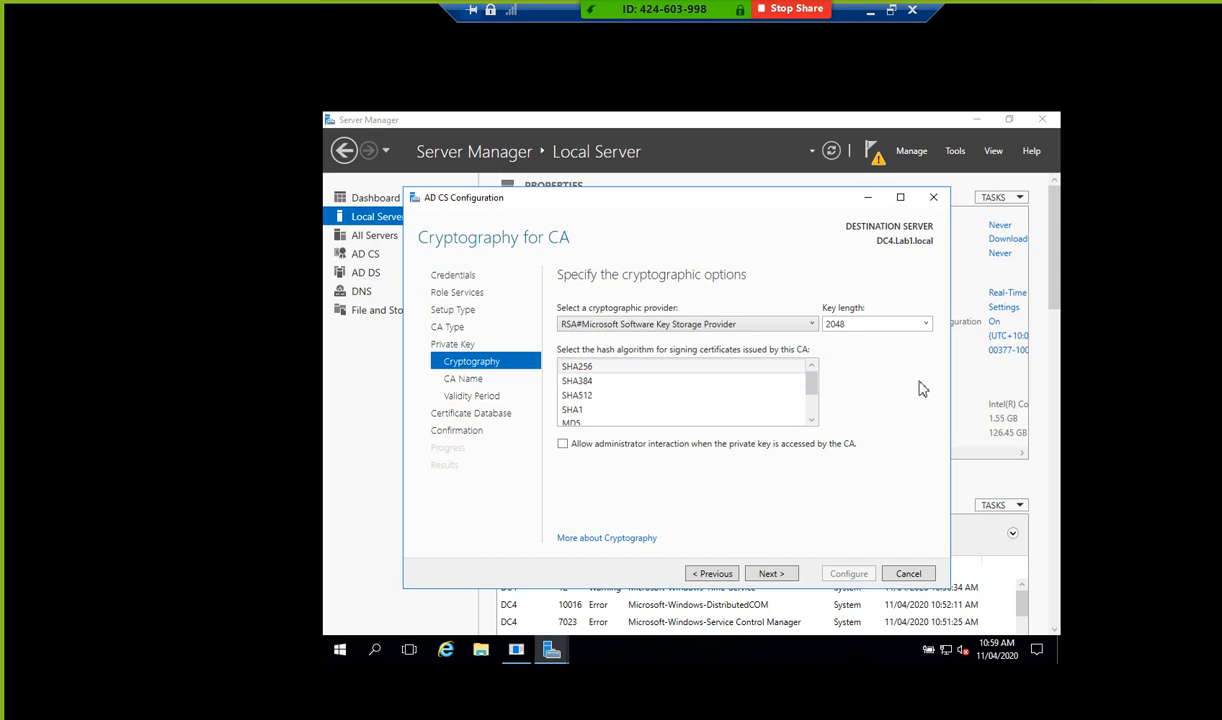
- Keep the RSA Microsoft Software Key Storage Provider with key length 2048 and SHA256, the CA name Lab1-DC4-CA, and 5 years' validity
{"action": "left_click", "coordinate": [771, 574]}
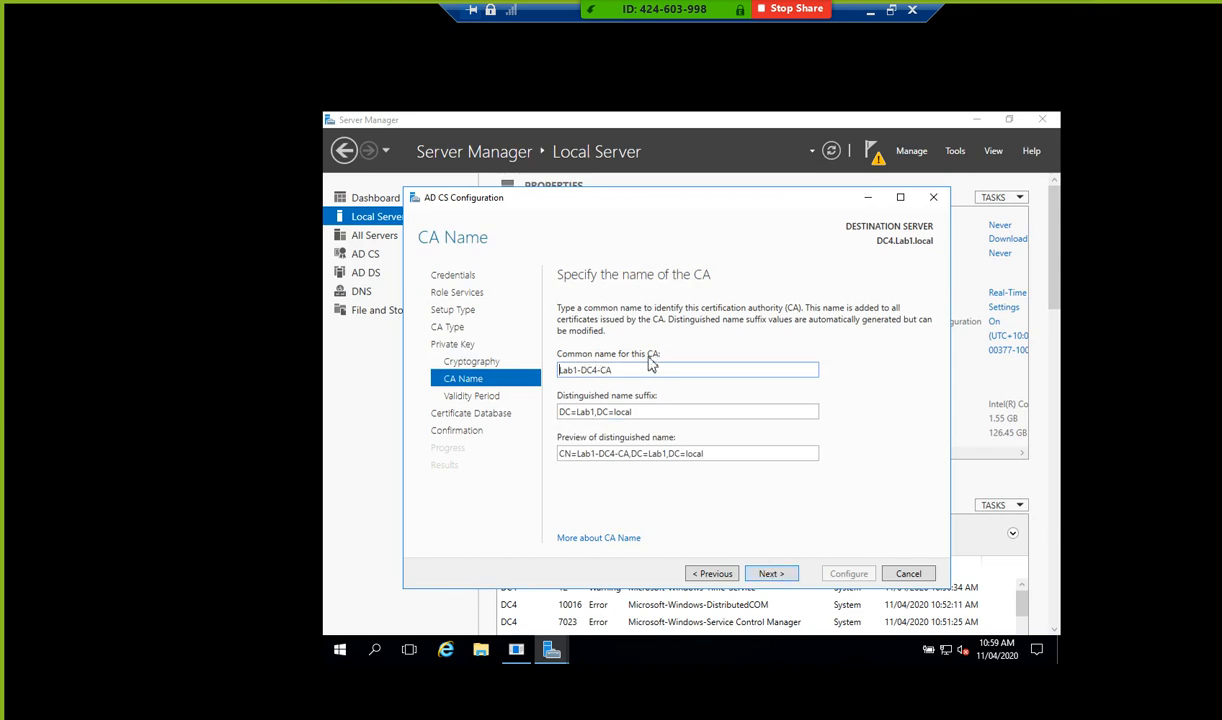
{"action": "left_click", "coordinate": [772, 574]}
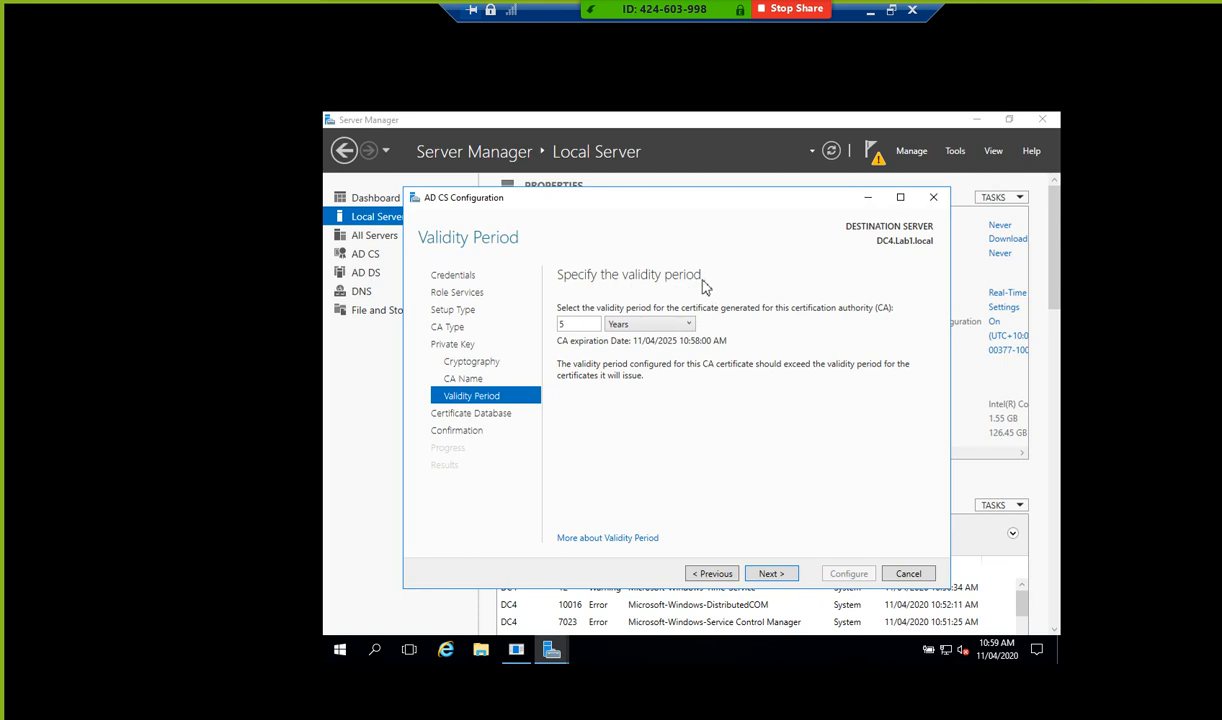
{"action": "left_click", "coordinate": [772, 574]}
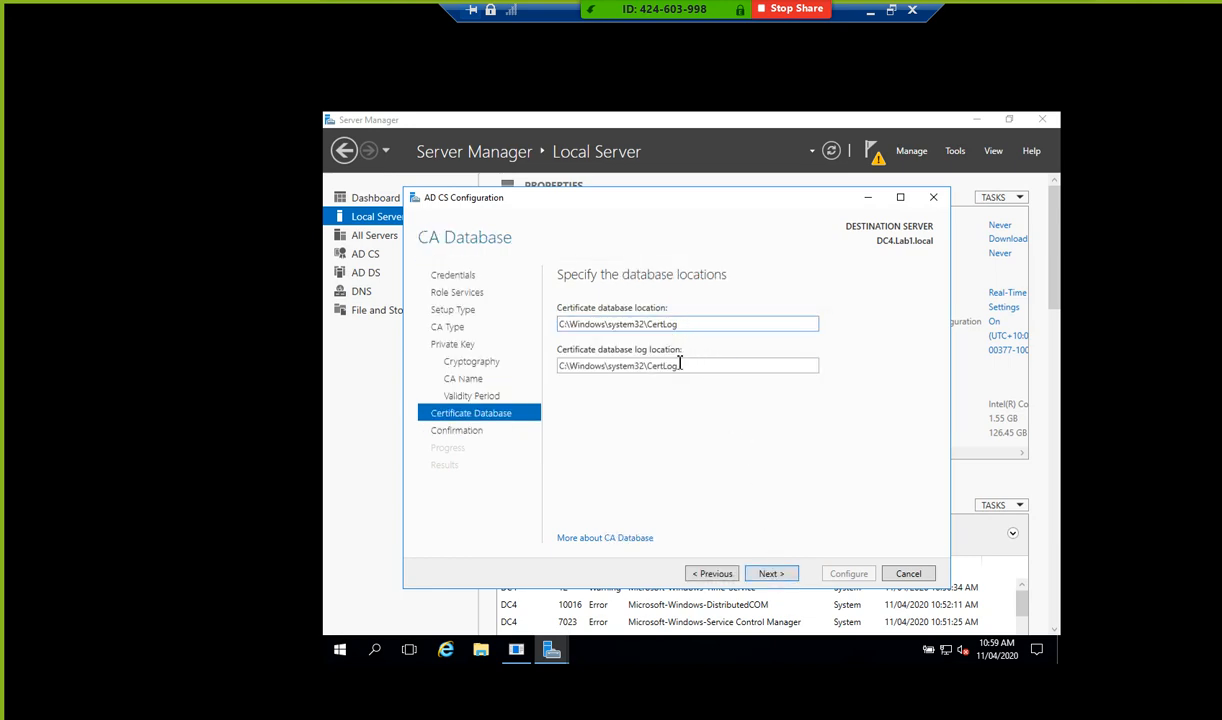
- Keep C:\Windows\system32\CertLog for the certificate database and its log, run the AD CS configuration, and close the wizard
{"action": "left_click", "coordinate": [772, 574]}
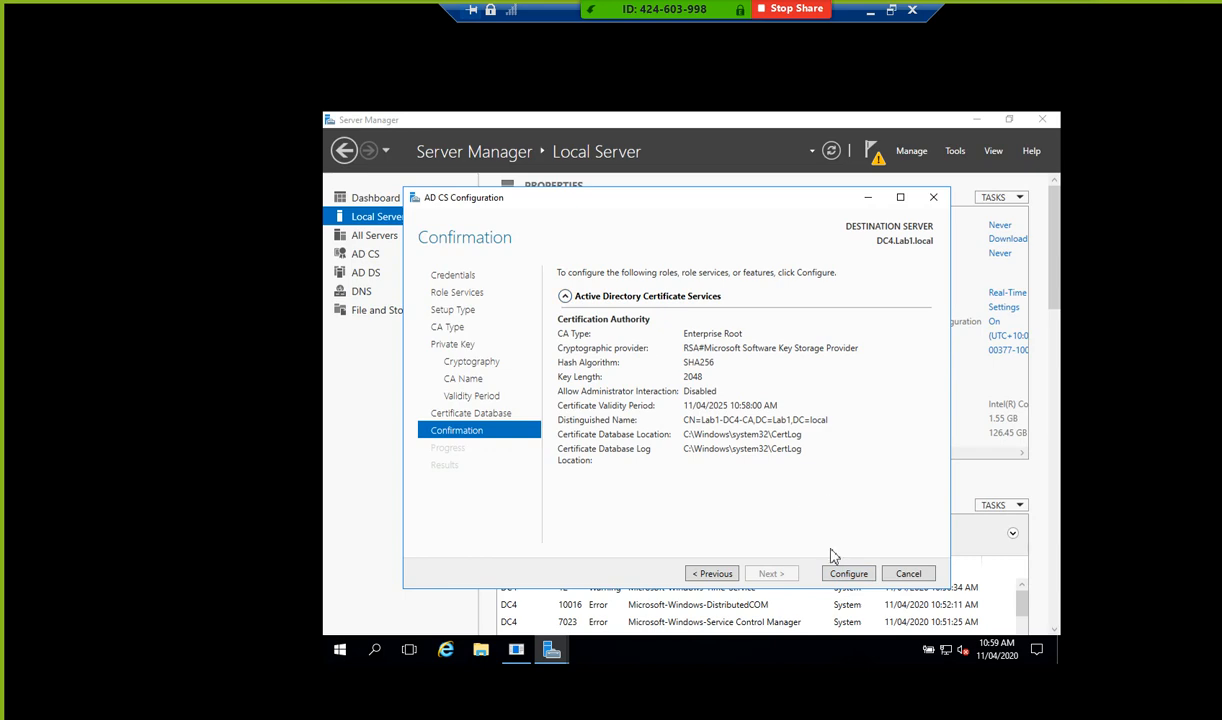
{"action": "left_click", "coordinate": [846, 576]}
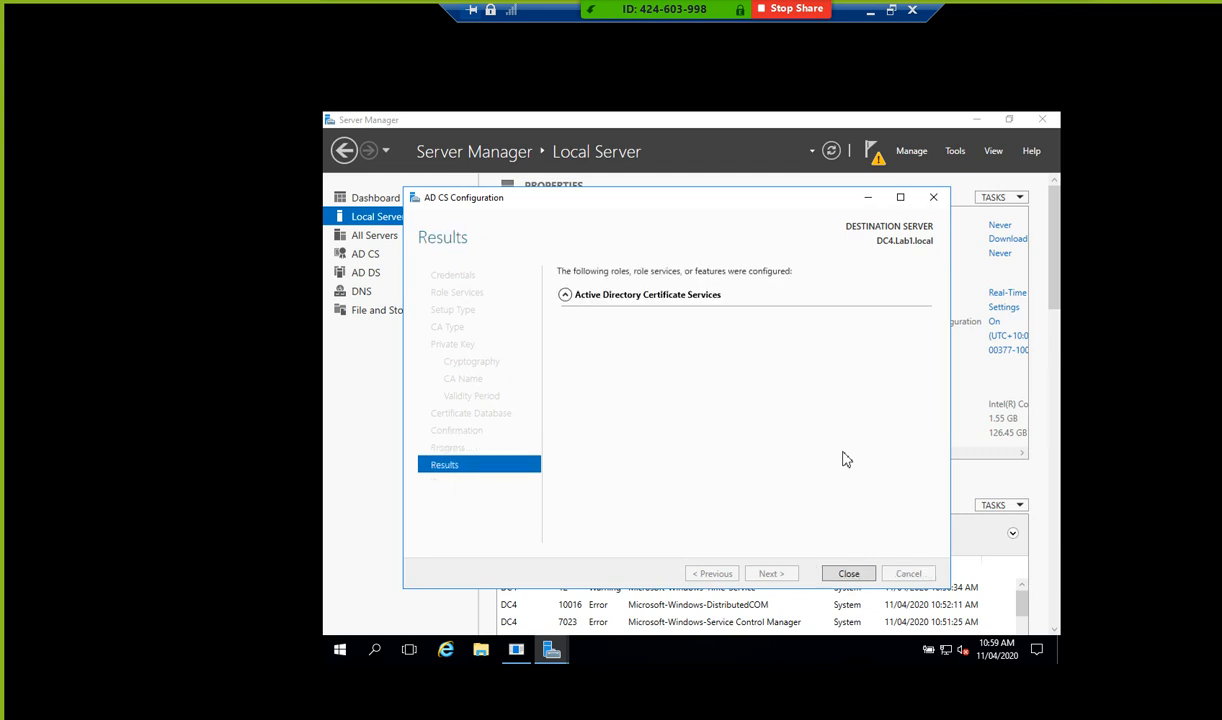
{"action": "left_click", "coordinate": [849, 574]}
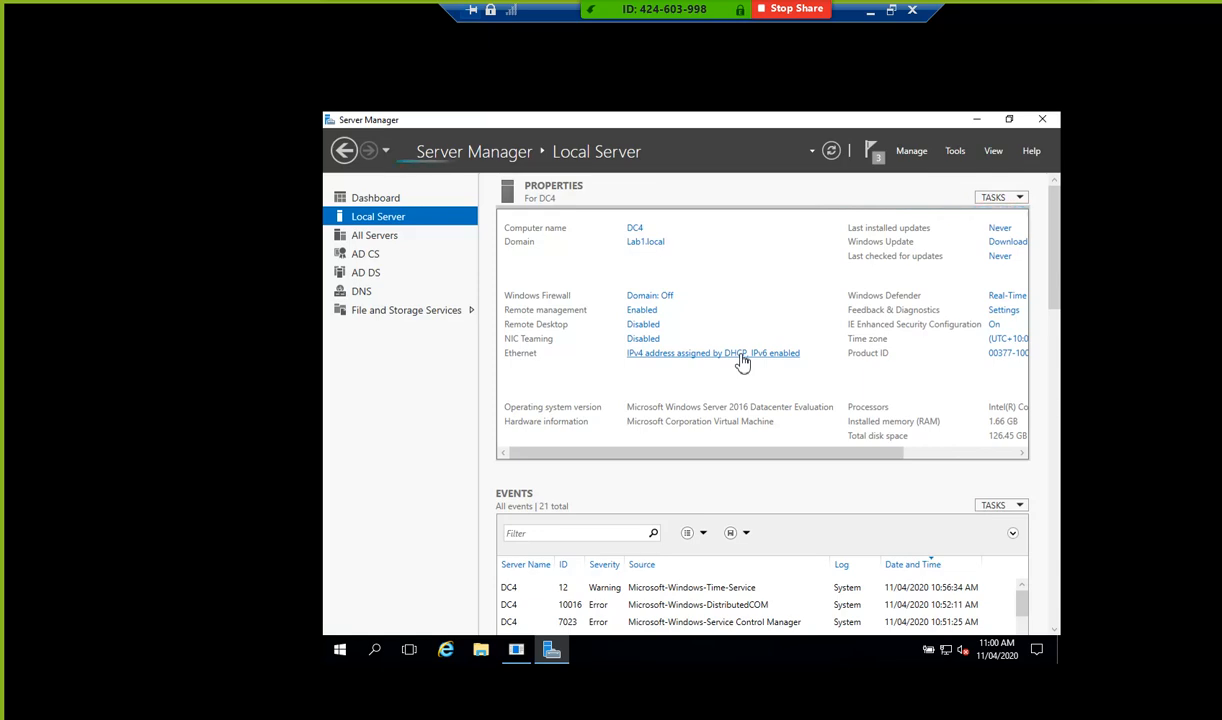
- Give DC4's Ethernet connection a static IPv4 address in the 192.168.15 range with its subnet mask, and save the adapter properties
{"action": "left_click", "coordinate": [740, 357]}
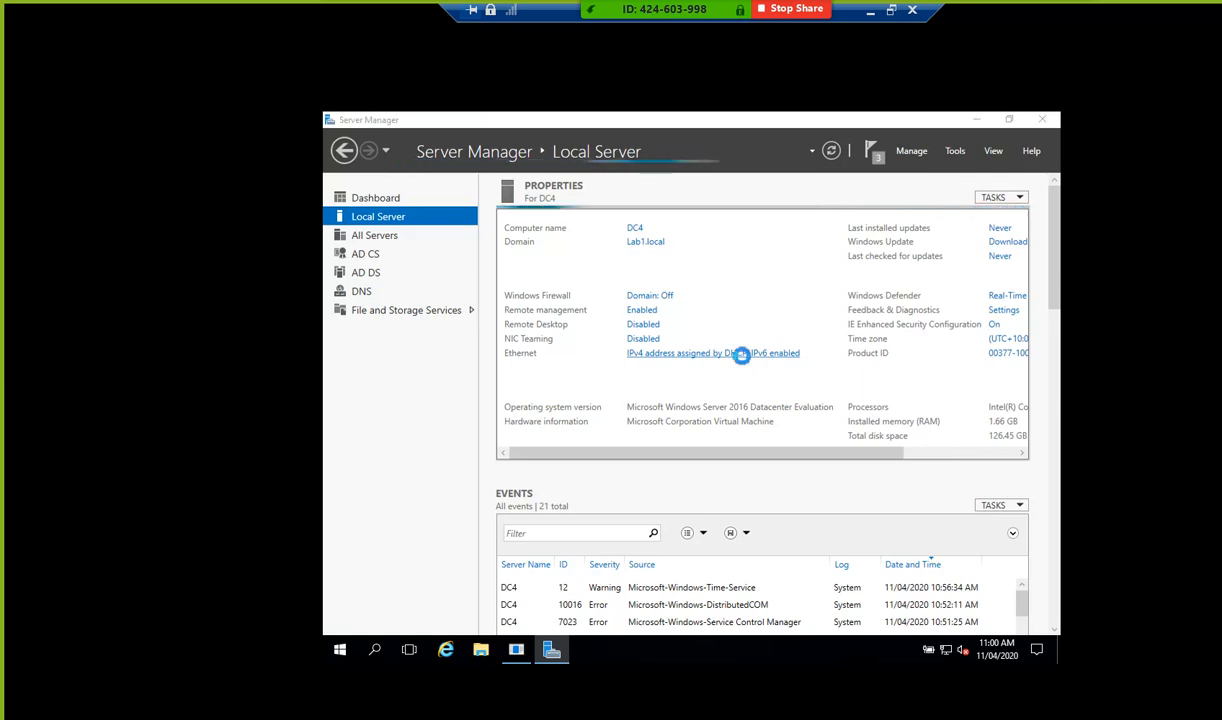
{"action": "left_click", "coordinate": [497, 258]}
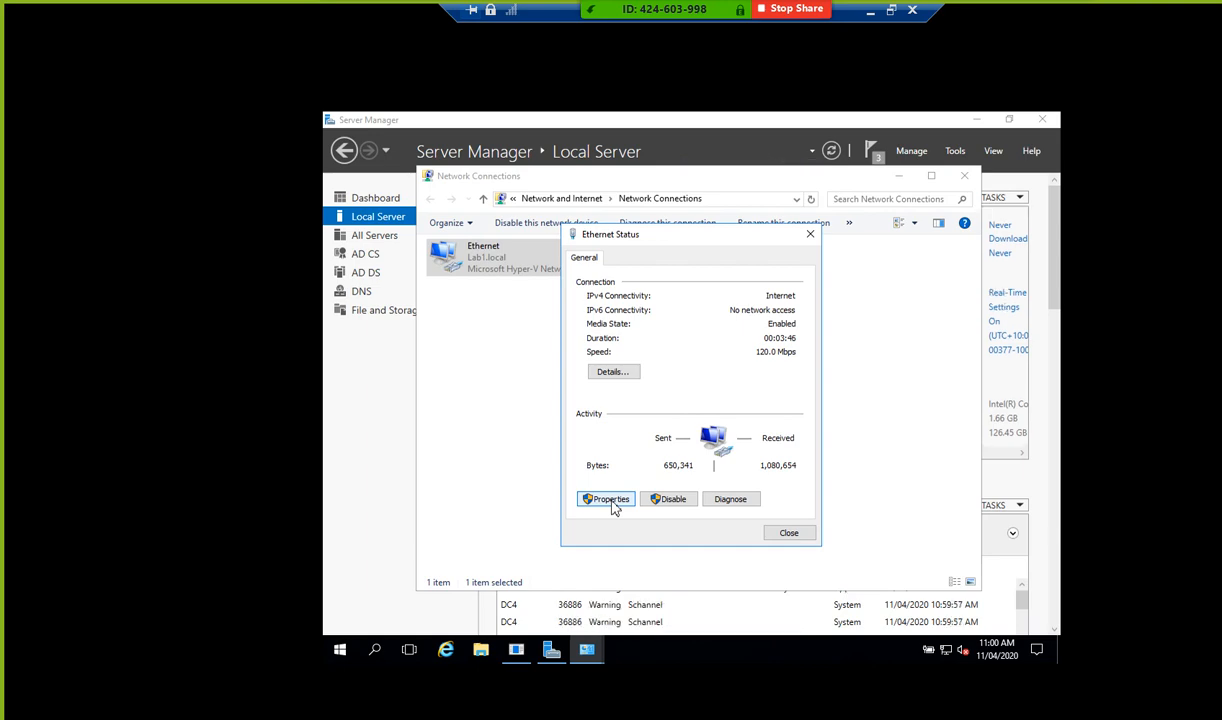
{"action": "left_click", "coordinate": [611, 501]}
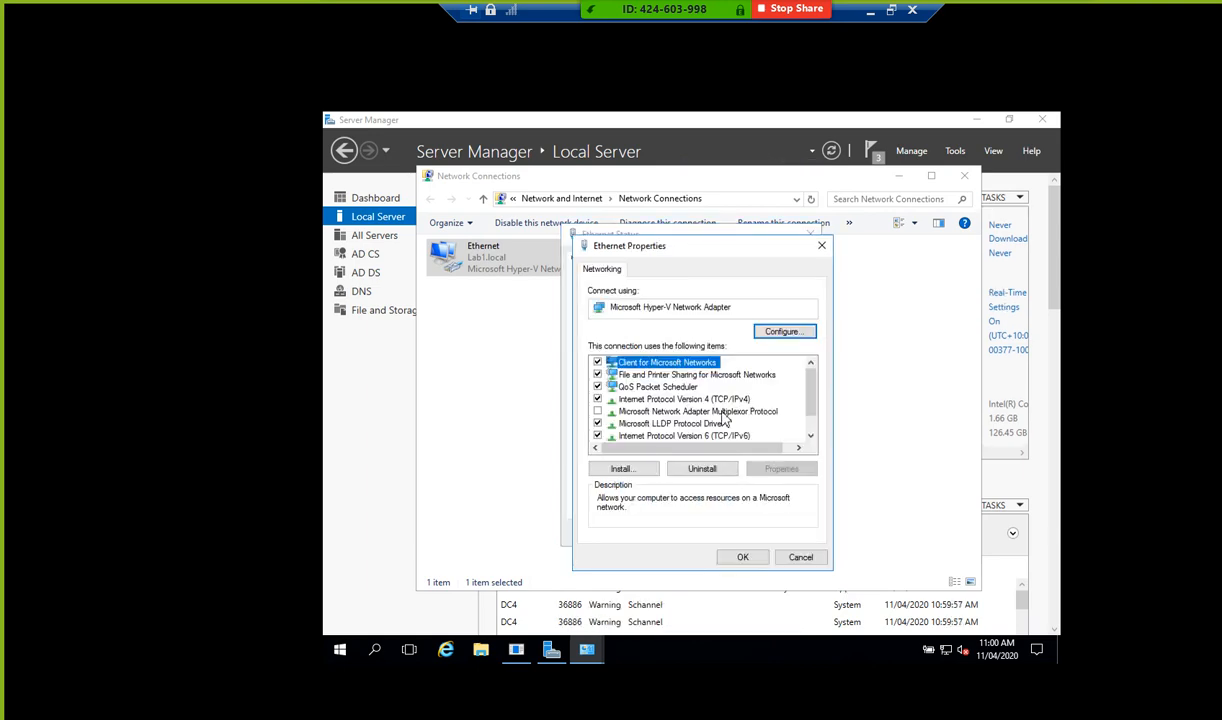
{"action": "double_click", "coordinate": [670, 398]}
{"action": "left_click", "coordinate": [678, 404]}
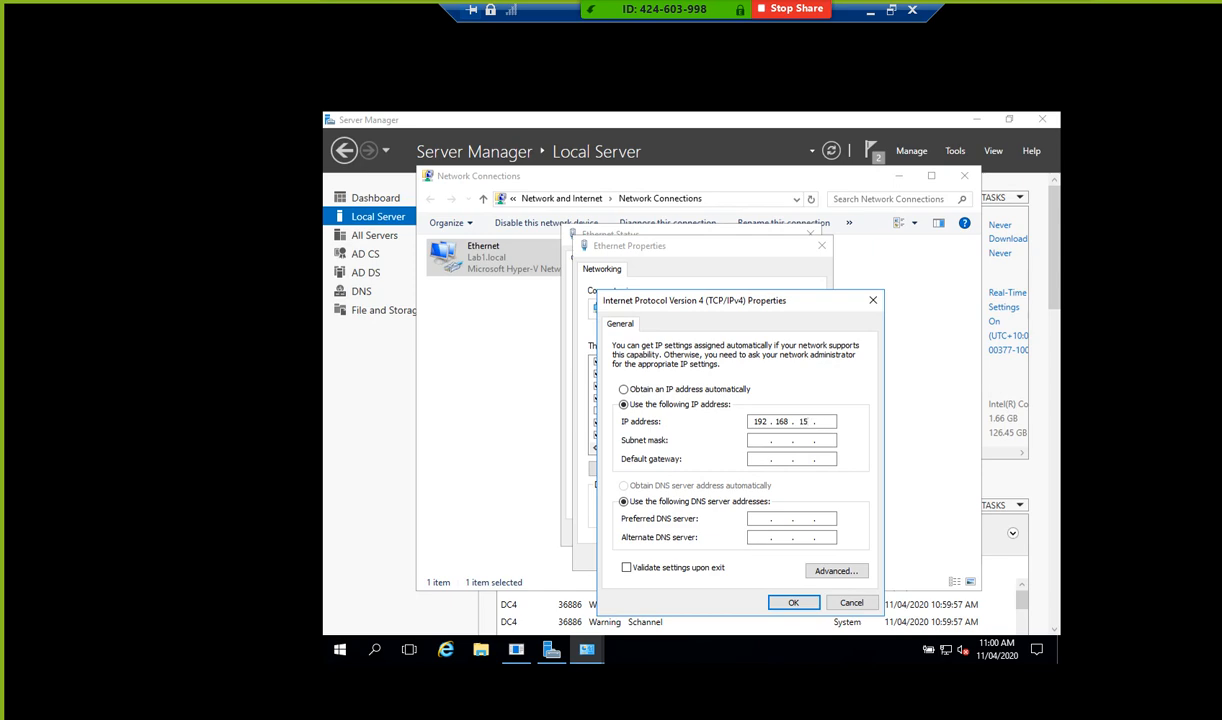
{"action": "left_click", "coordinate": [755, 443]}
{"action": "left_click", "coordinate": [792, 603]}
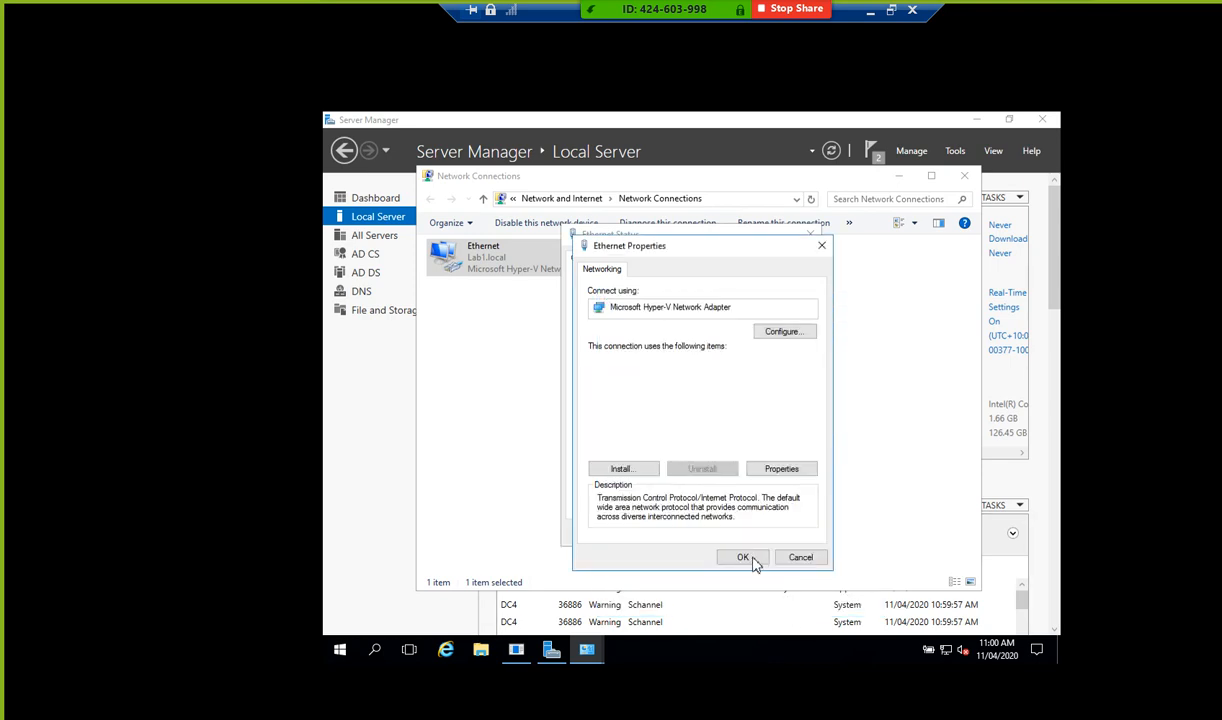
{"action": "left_click", "coordinate": [741, 559]}
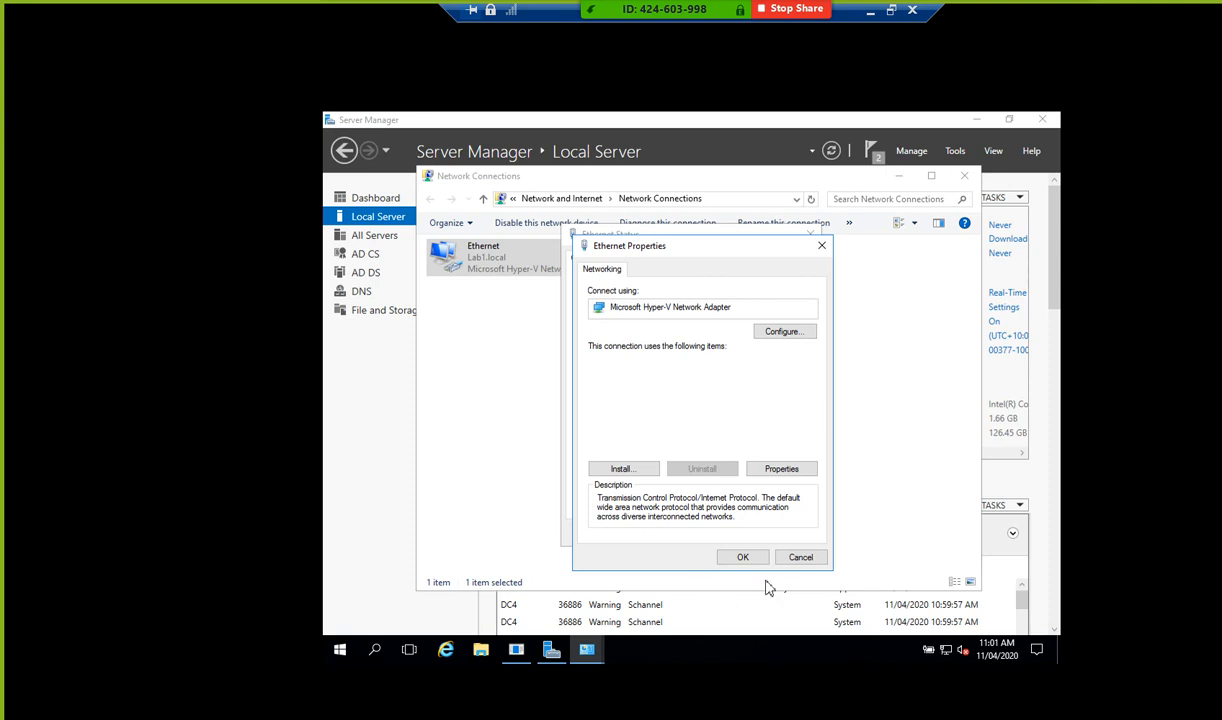
{"action": "left_click", "coordinate": [741, 557]}
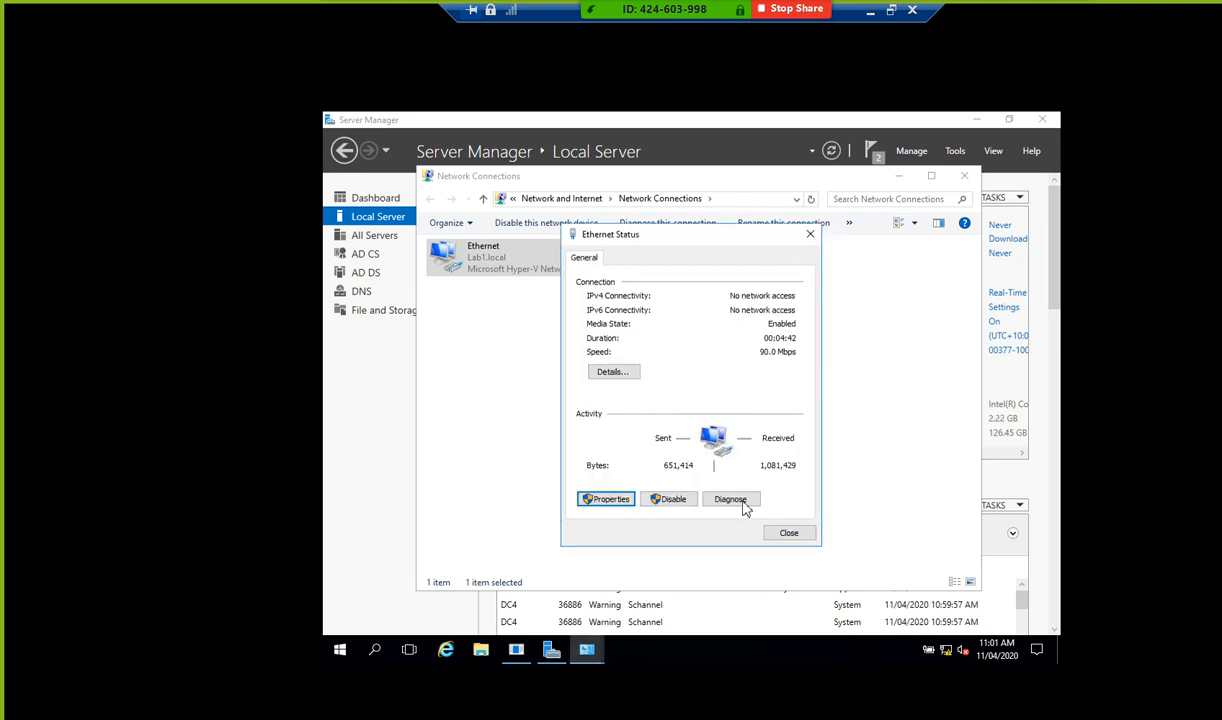
- Close the Ethernet status and Network Connections windows, and open the Certification Authority console
{"action": "left_click", "coordinate": [789, 533]}
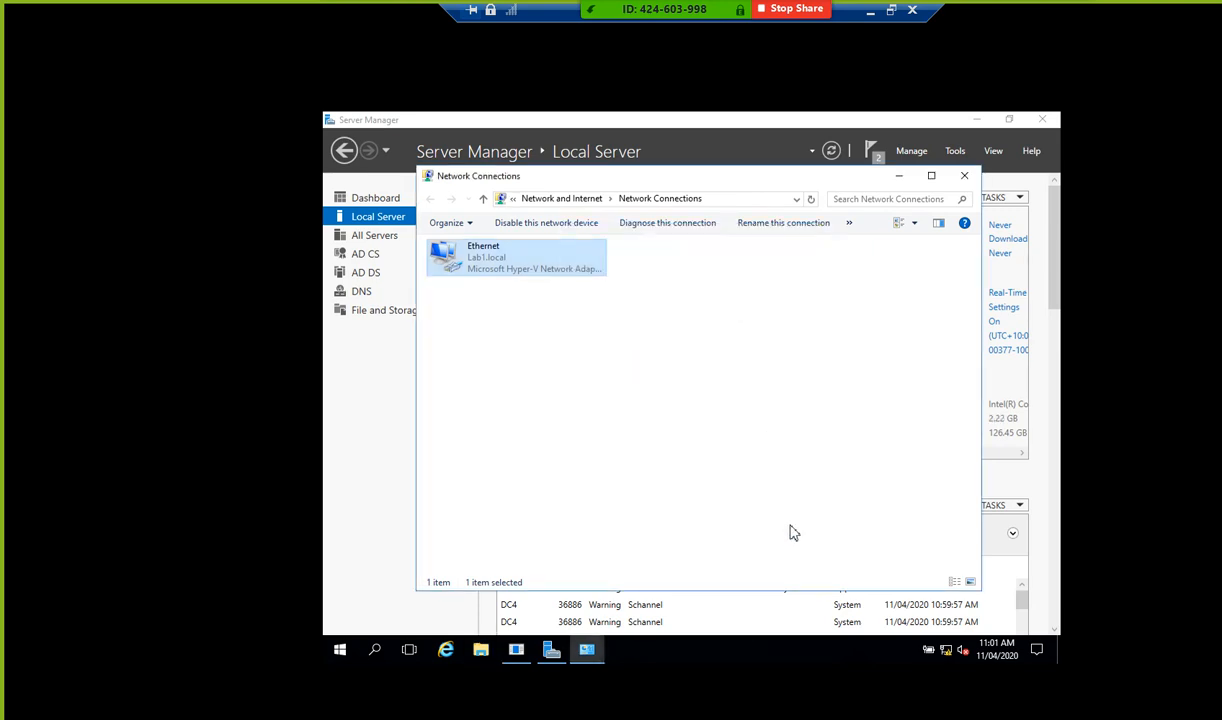
{"action": "left_click", "coordinate": [964, 175]}
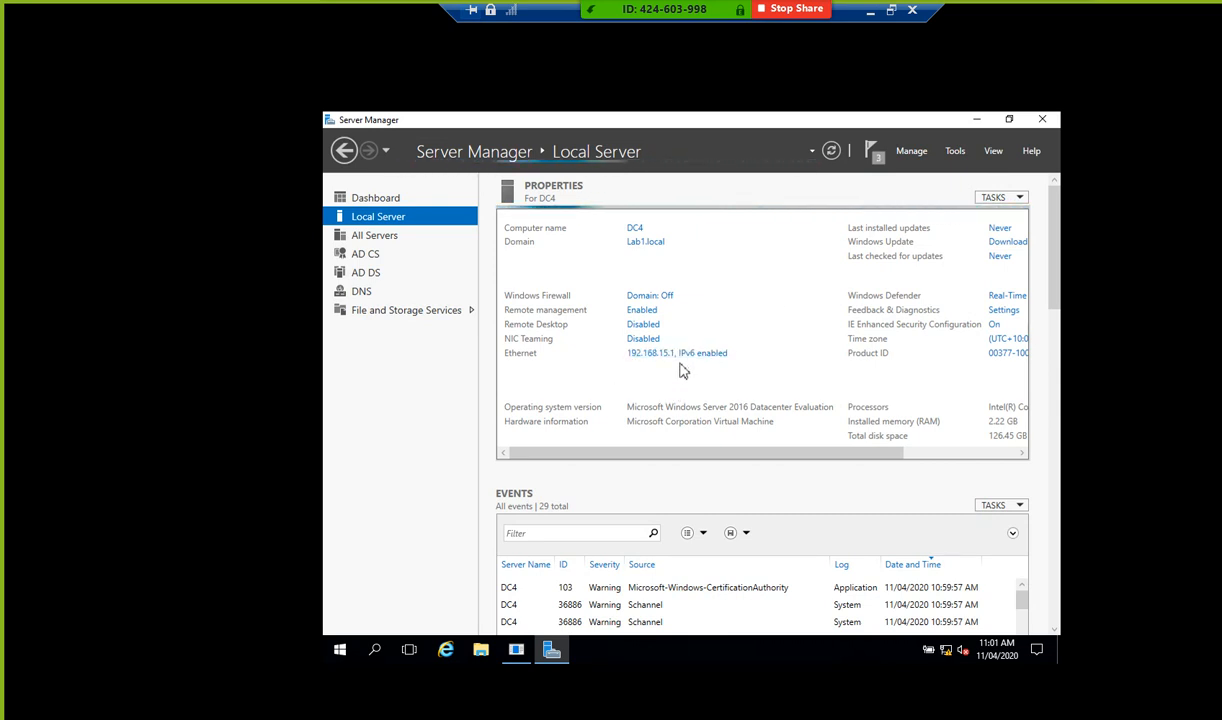
{"action": "left_click", "coordinate": [876, 162]}
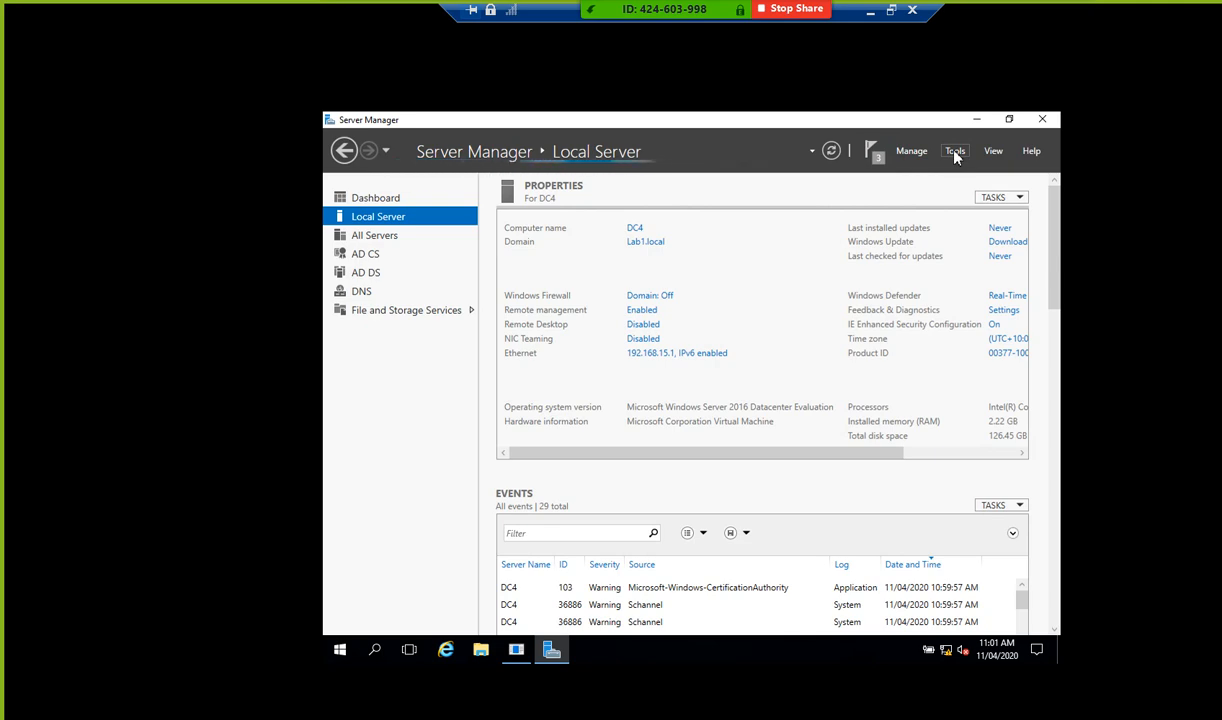
{"action": "left_click", "coordinate": [955, 152]}
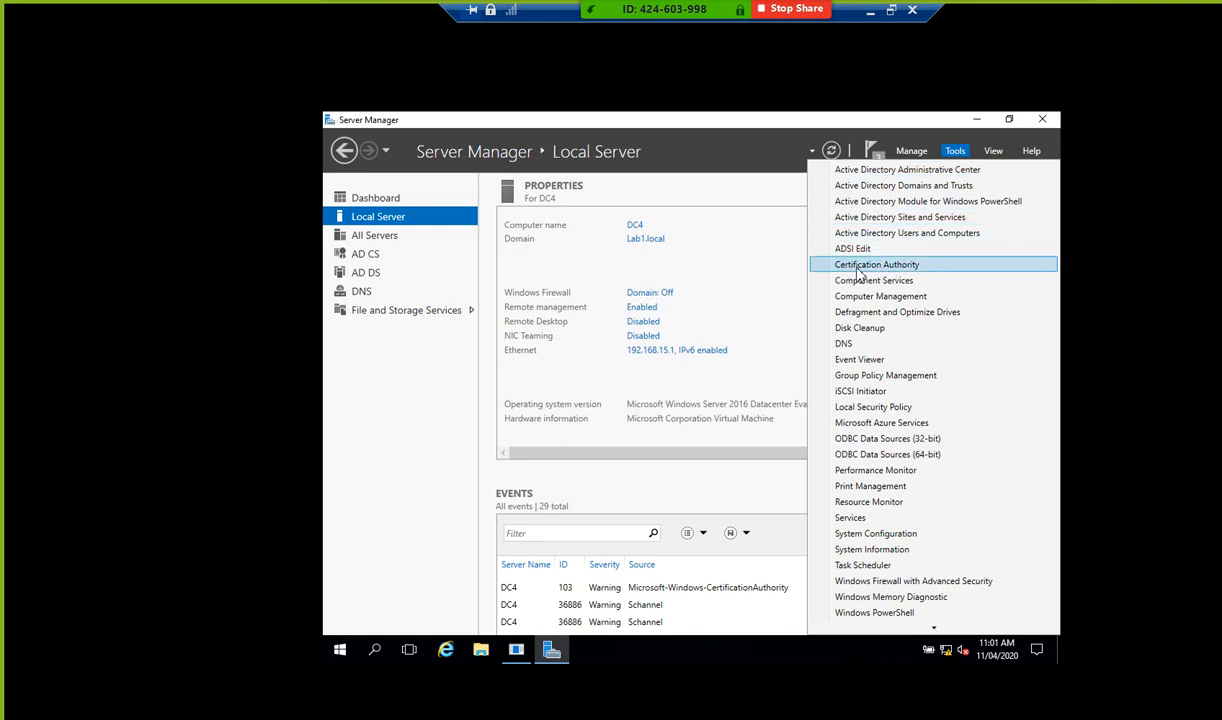
{"action": "left_click", "coordinate": [918, 266]}
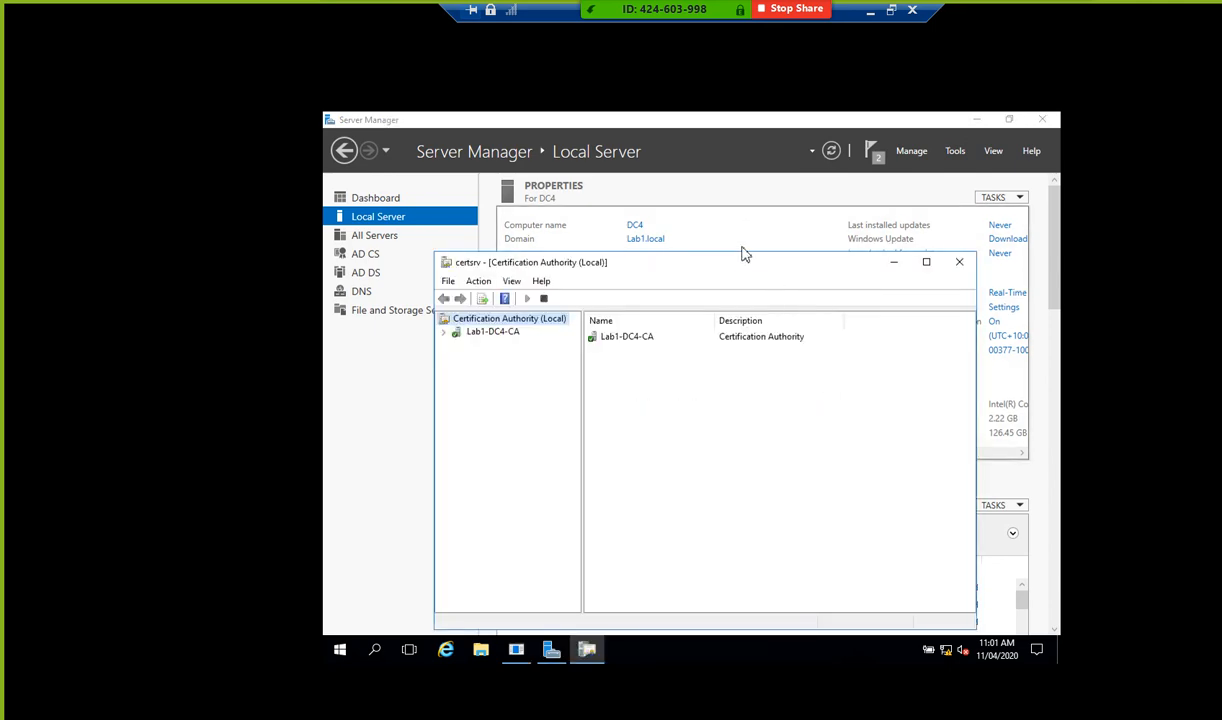
{"action": "left_click_drag", "start_coordinate": [737, 254], "coordinate": [737, 148]}
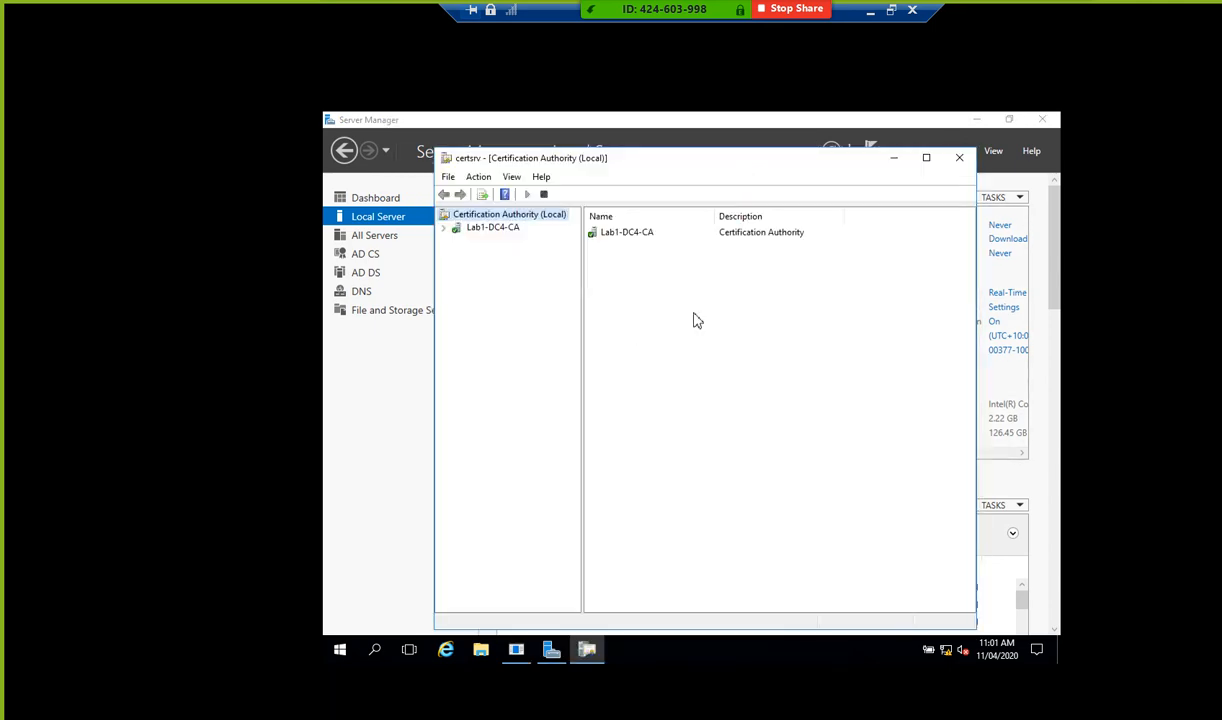
- Expand Lab1-DC4-CA and review its revoked certificates, issued certificates and certificate templates
{"action": "left_click", "coordinate": [445, 229]}
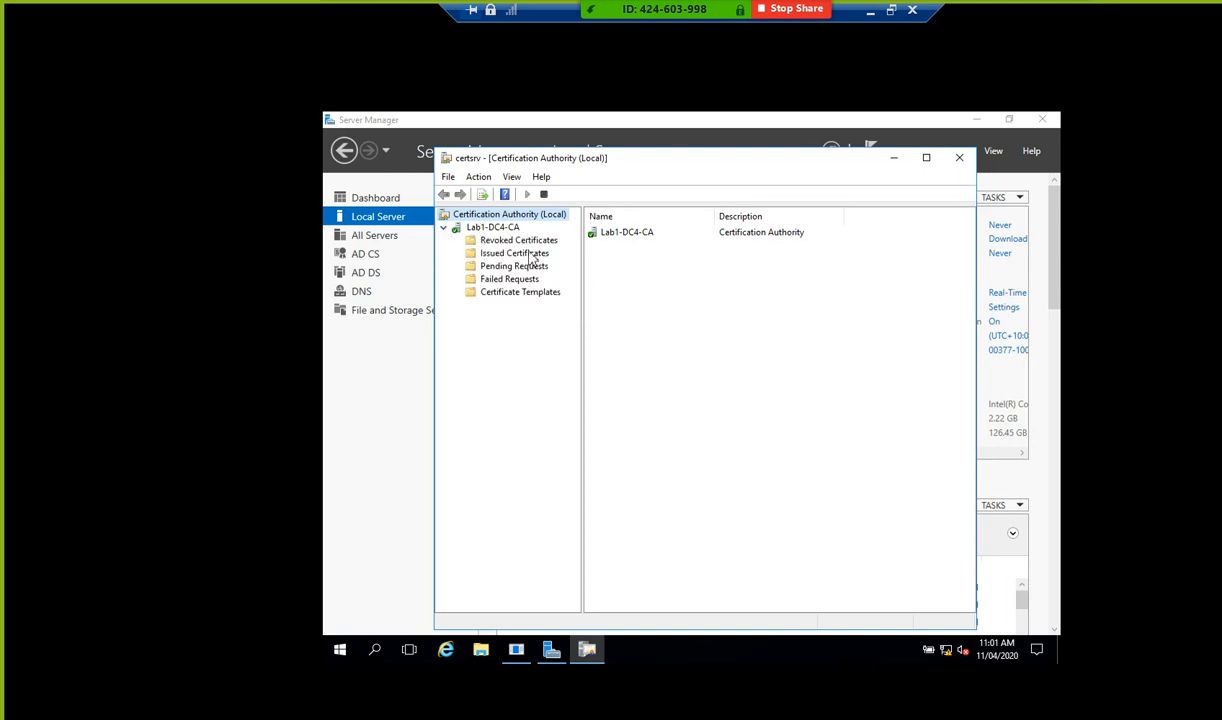
{"action": "left_click", "coordinate": [522, 243]}
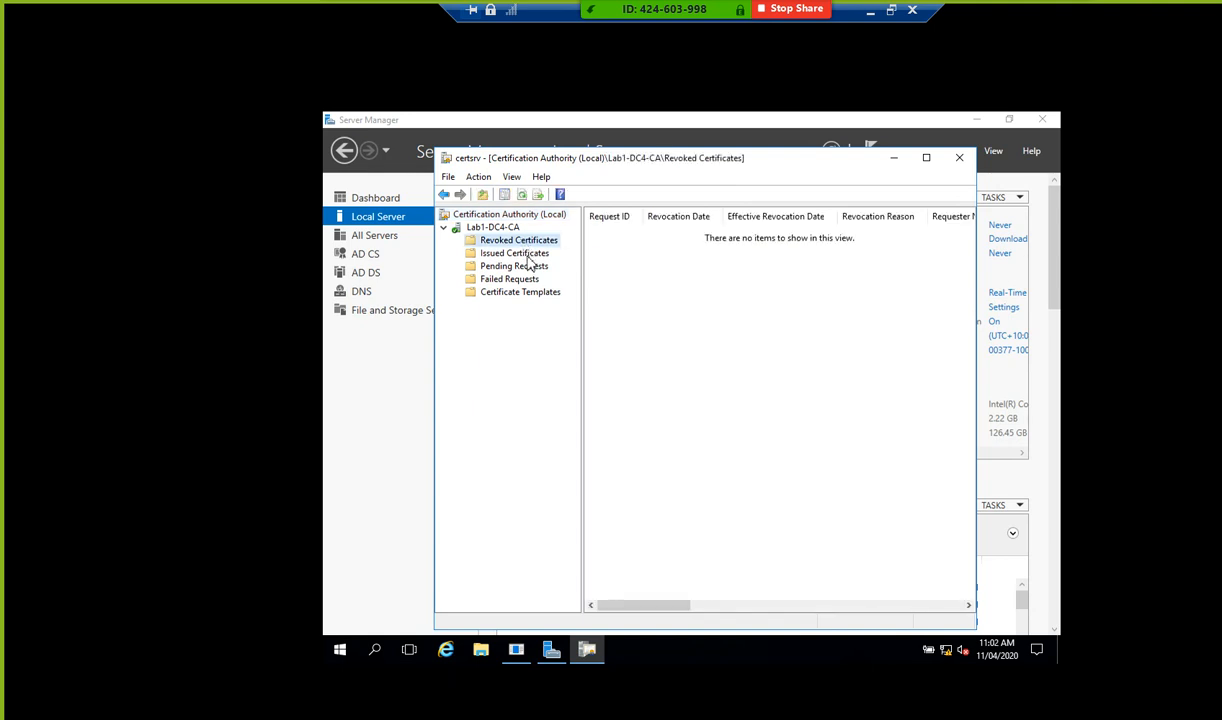
{"action": "left_click", "coordinate": [526, 255]}
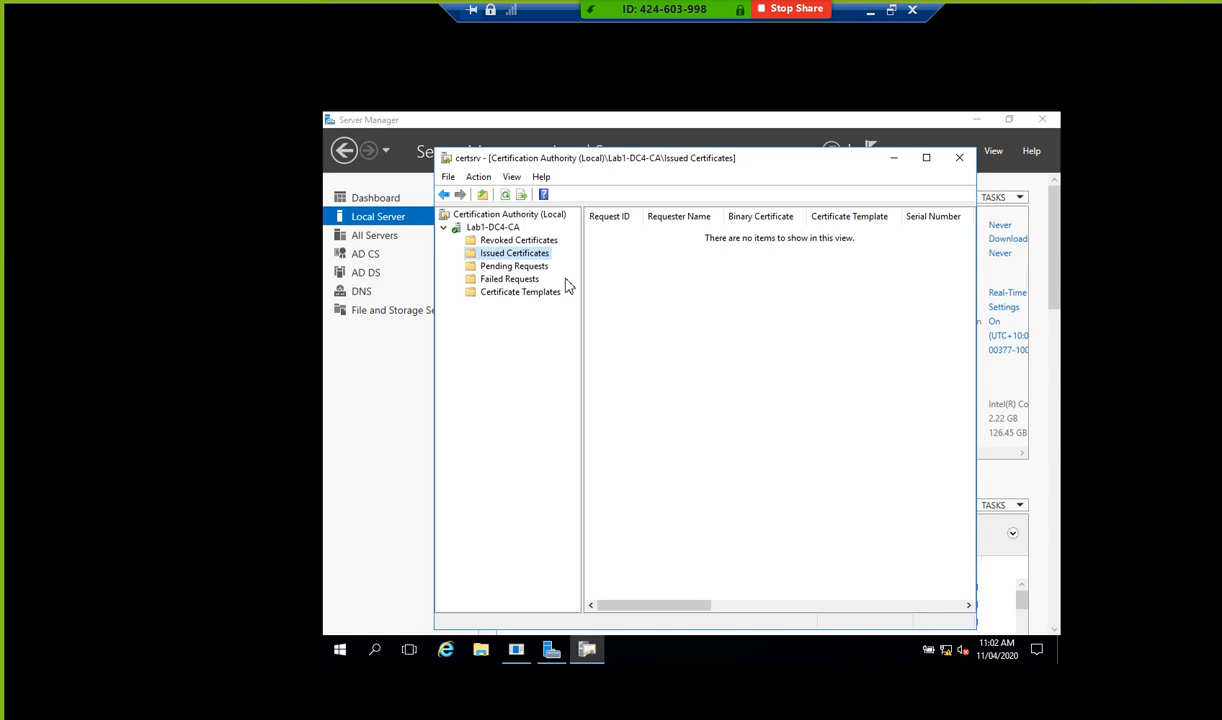
{"action": "left_click", "coordinate": [530, 293]}
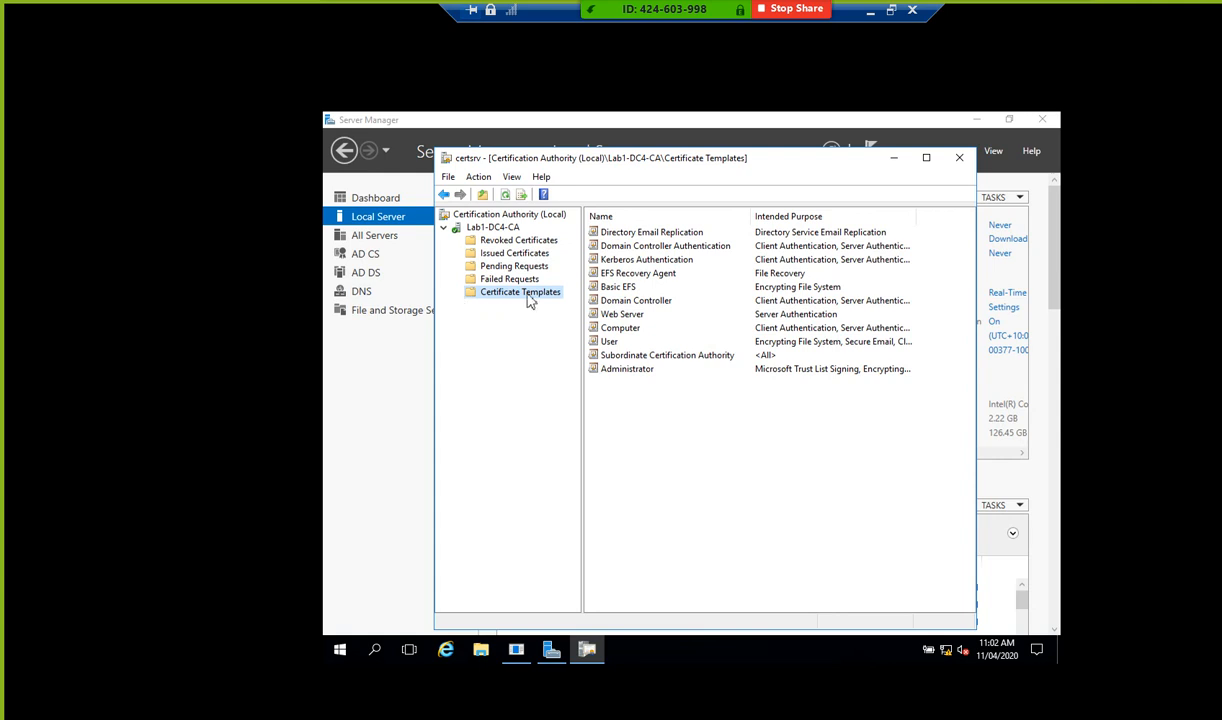
- Open the Certificate Templates Console to manage the templates of Lab1-DC4-CA
{"action": "right_click", "coordinate": [548, 298]}
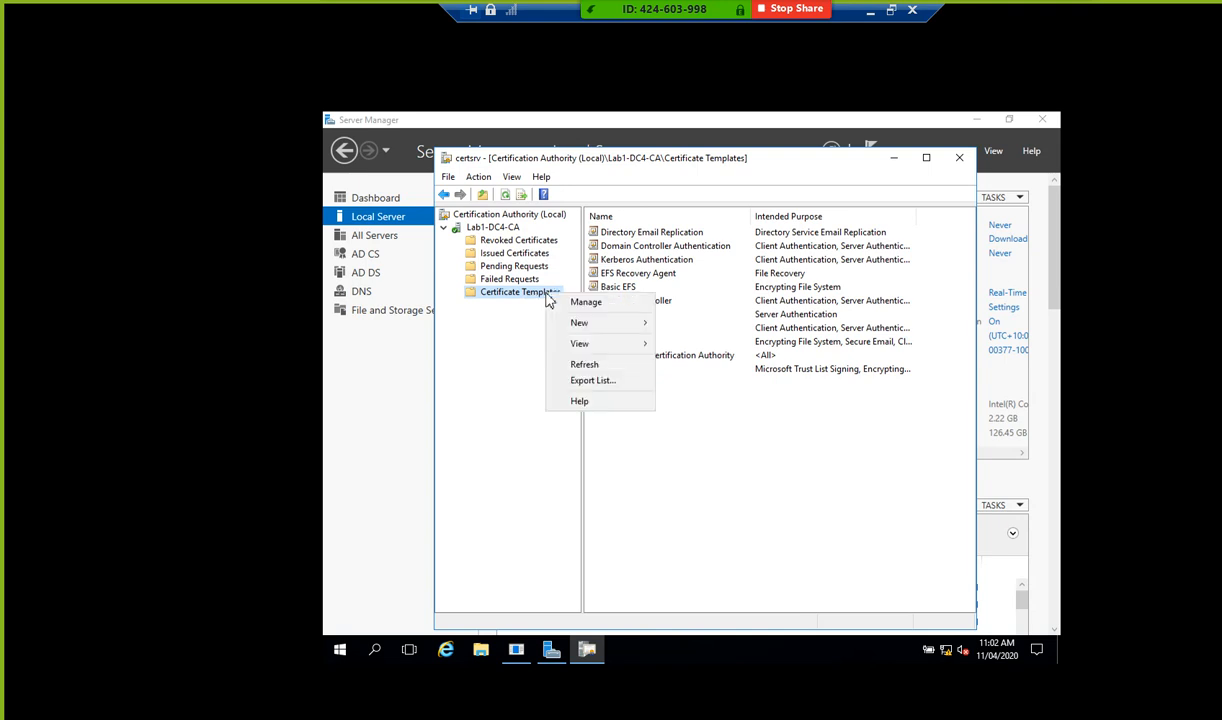
{"action": "left_click", "coordinate": [657, 458]}
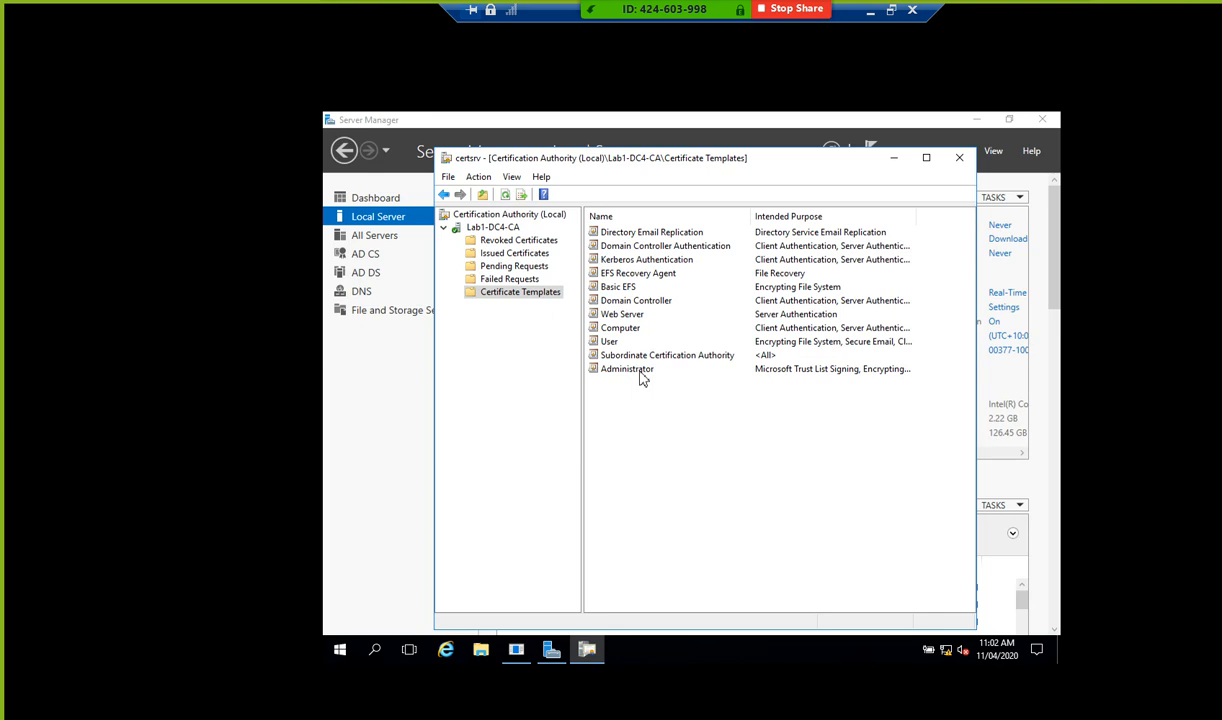
{"action": "right_click", "coordinate": [534, 302]}
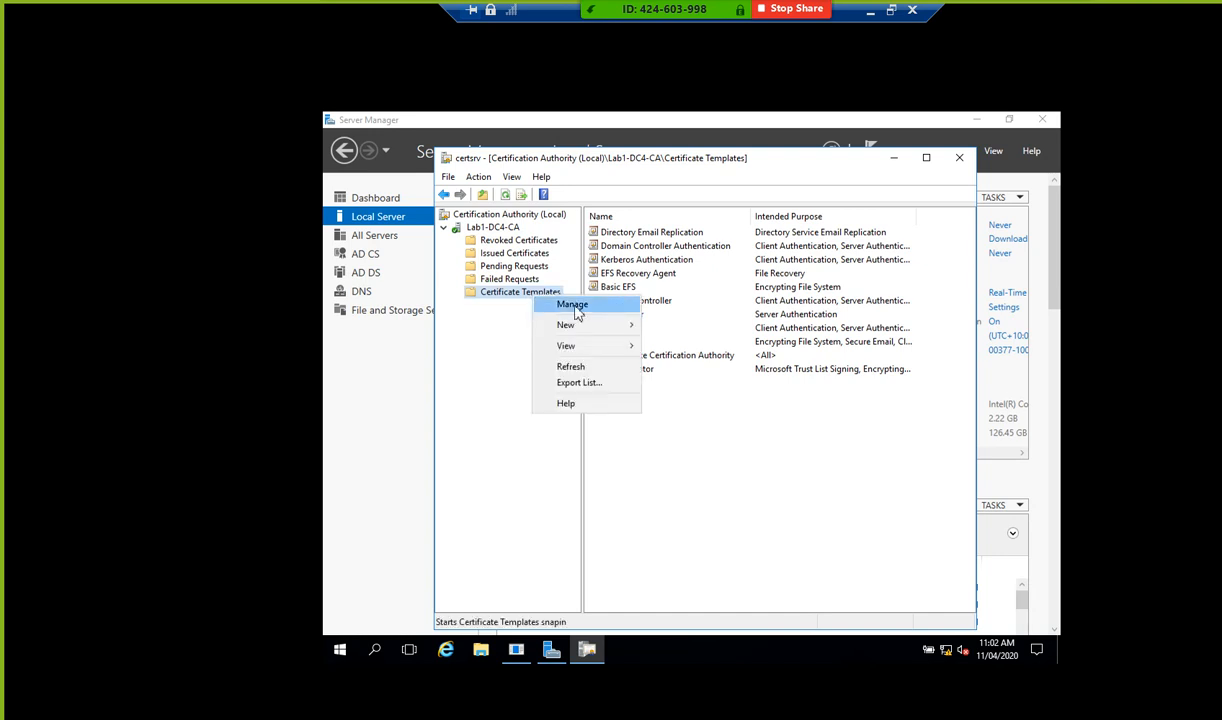
{"action": "left_click", "coordinate": [574, 306]}
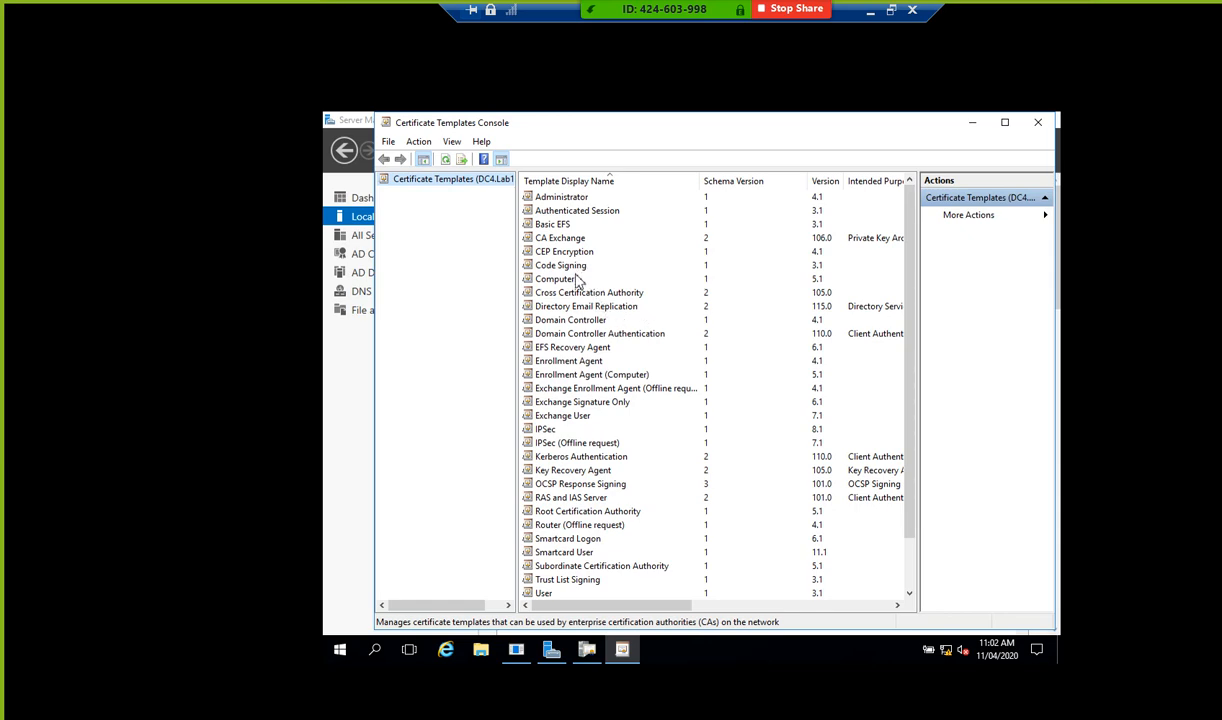
- Duplicate the User certificate template, keeping Copy of User as its display name
{"action": "scroll", "coordinate": [559, 287], "scroll_direction": "down", "scroll_amount": 2}
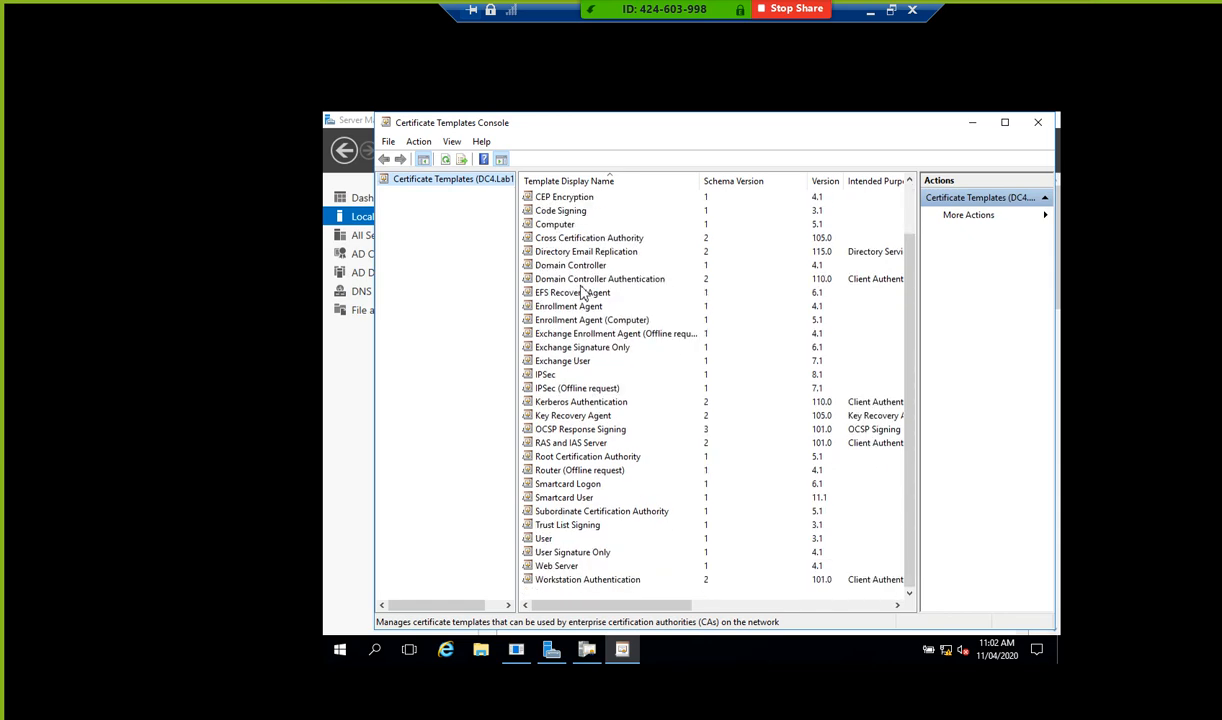
{"action": "left_click", "coordinate": [548, 539]}
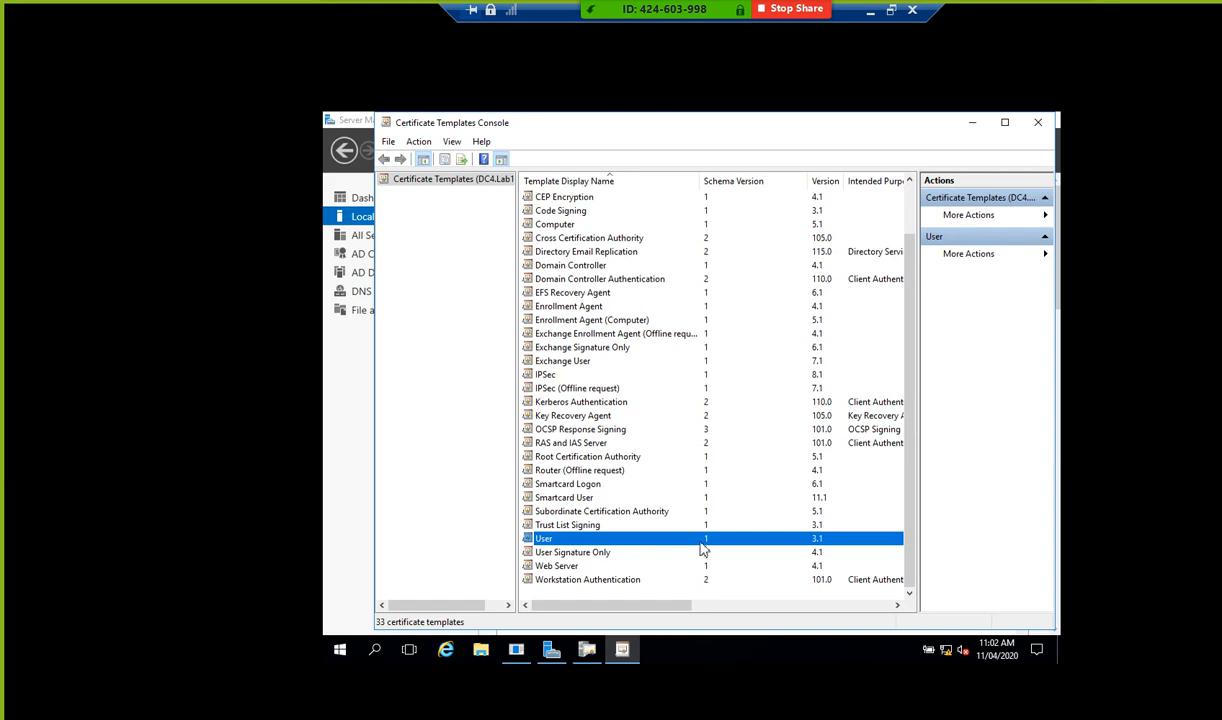
{"action": "right_click", "coordinate": [741, 545]}
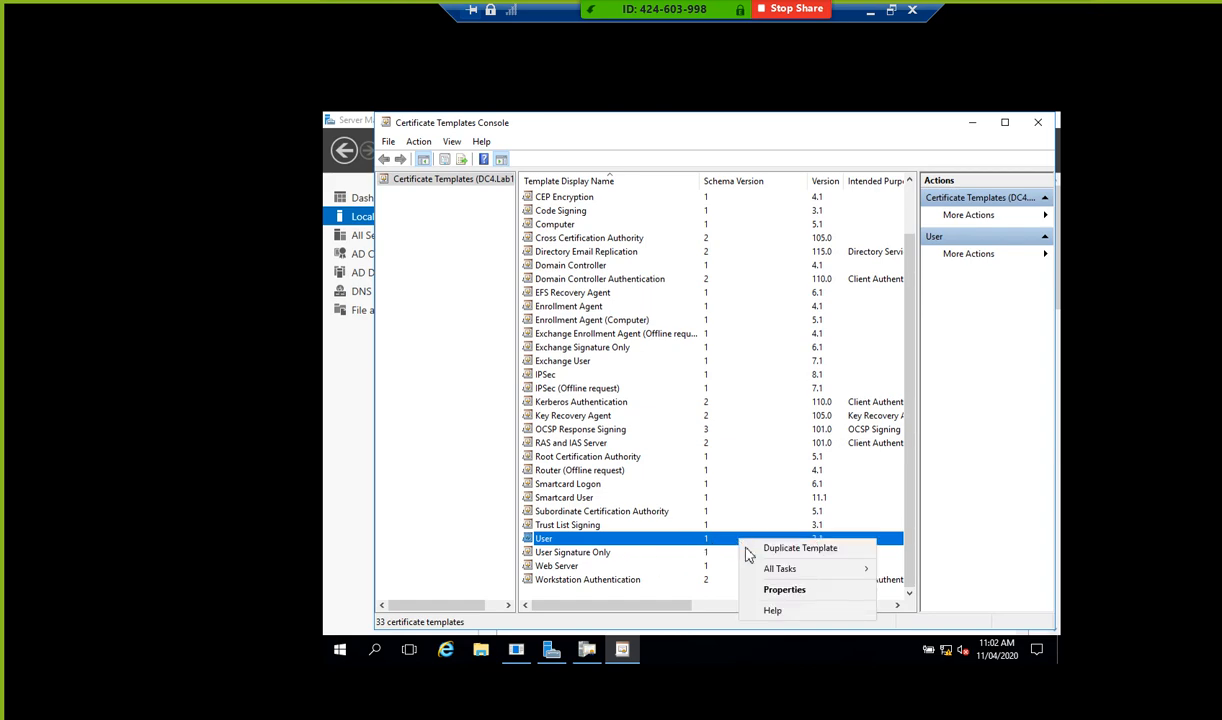
{"action": "left_click", "coordinate": [789, 558]}
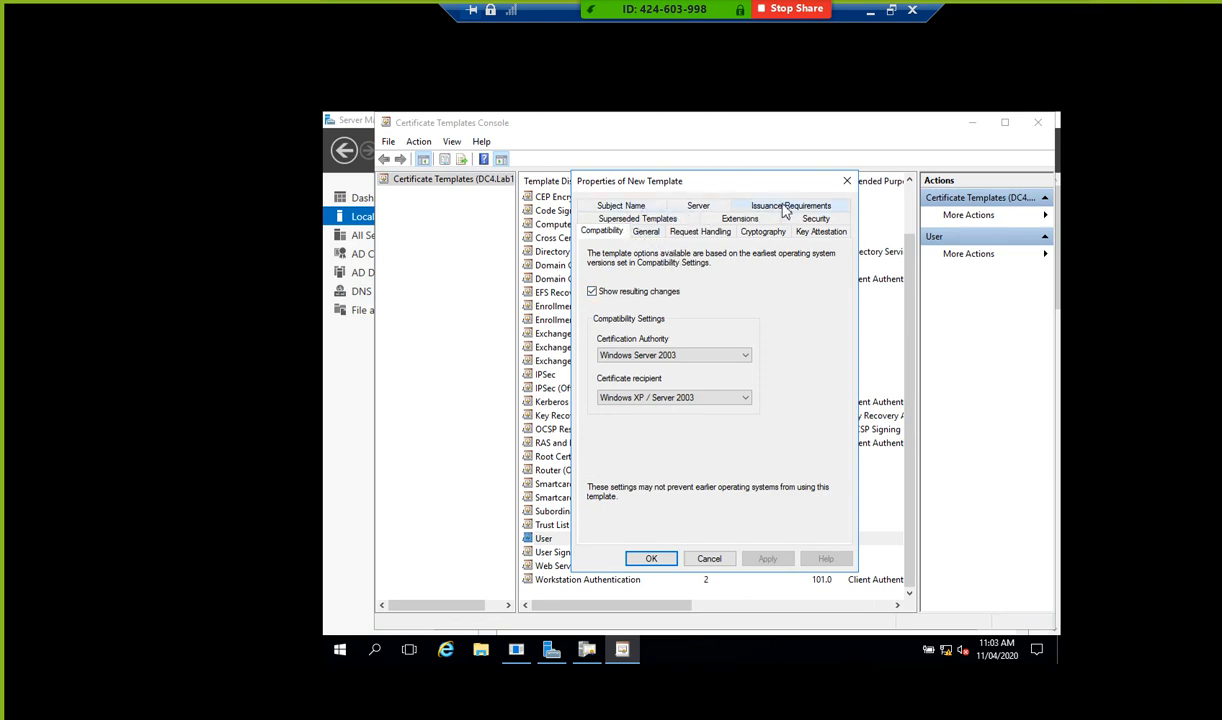
{"action": "left_click", "coordinate": [646, 233]}
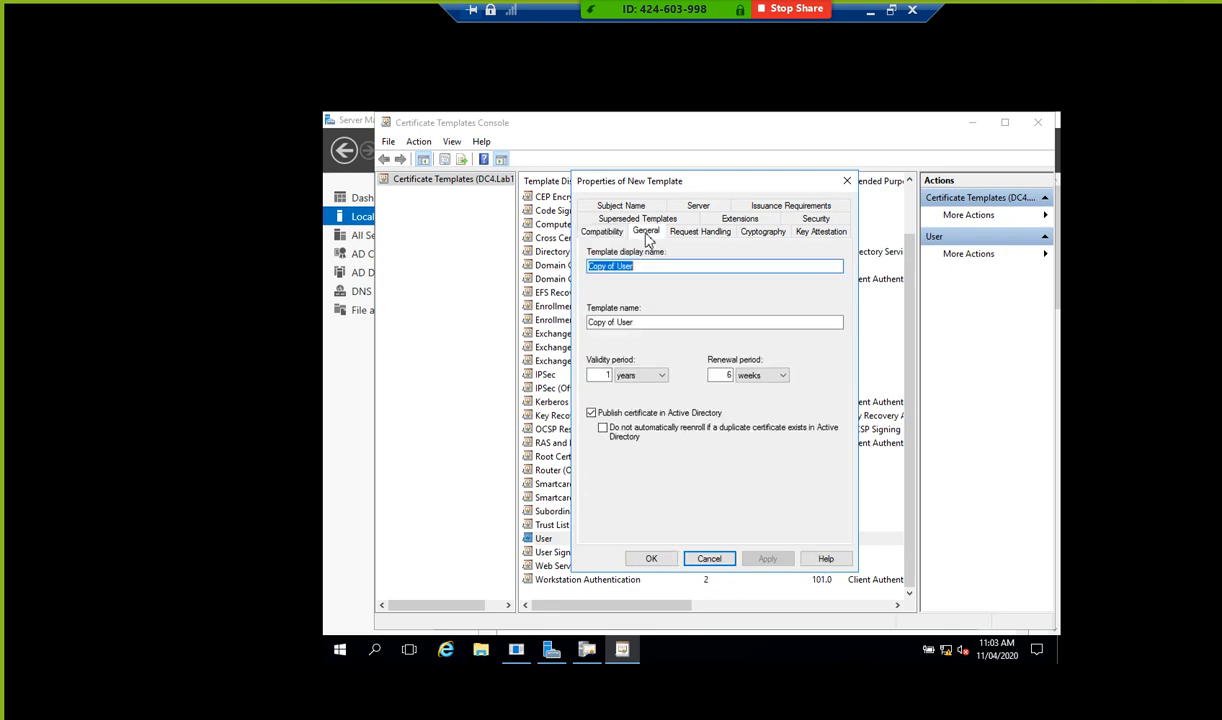
{"action": "left_click", "coordinate": [655, 268]}
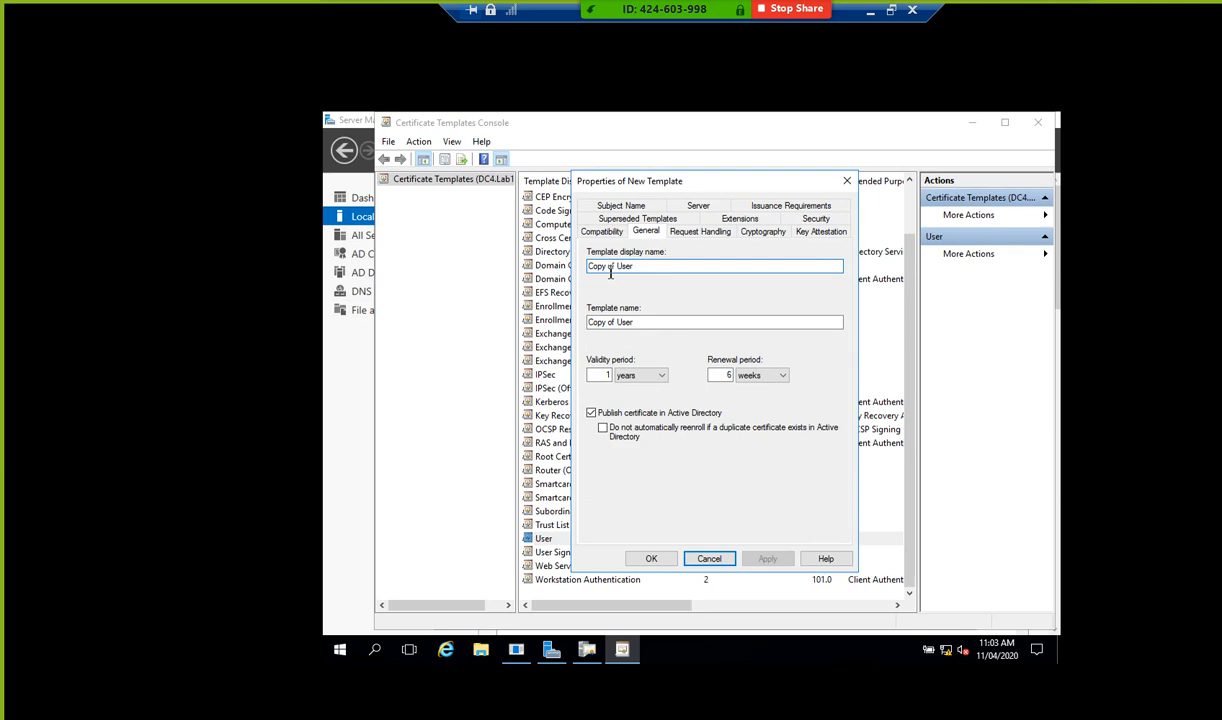
- In the new template's security settings, allow Authenticated Users Write, Enroll and Autoenroll, and allow Administrator Full Control
{"action": "left_click", "coordinate": [815, 220]}
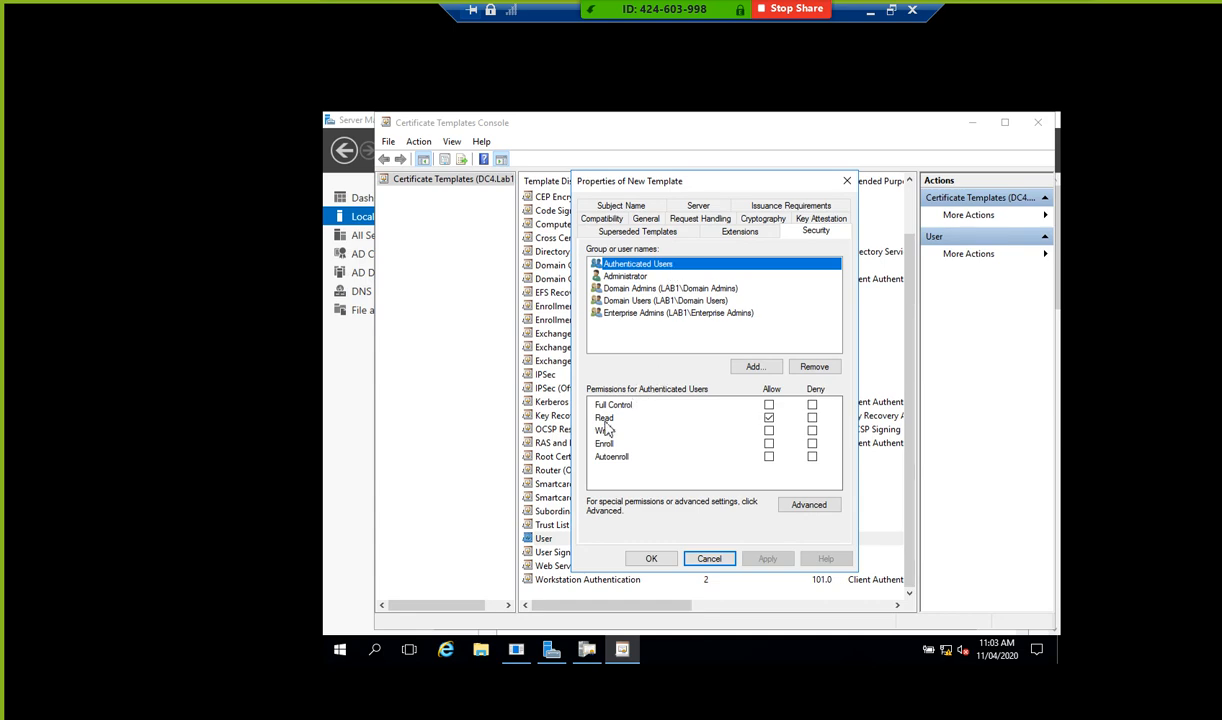
{"action": "left_click", "coordinate": [769, 431]}
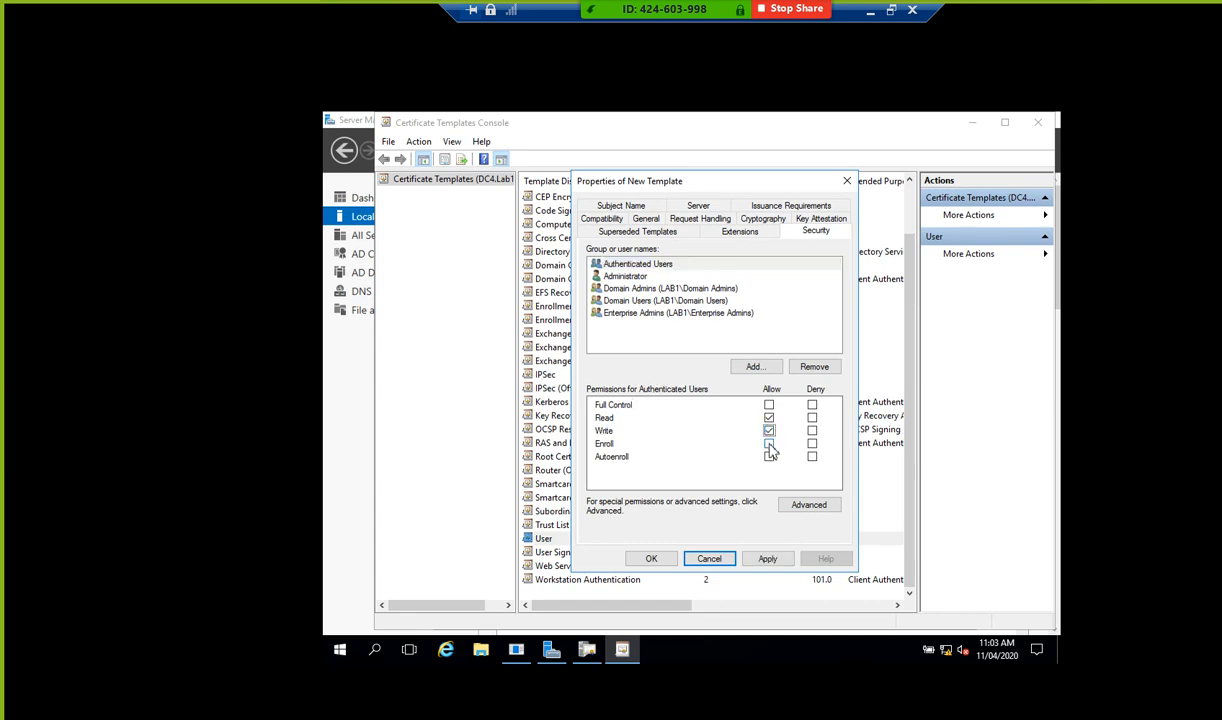
{"action": "left_click", "coordinate": [769, 456]}
{"action": "left_click", "coordinate": [769, 443]}
{"action": "left_click", "coordinate": [628, 278]}
{"action": "left_click", "coordinate": [769, 404]}
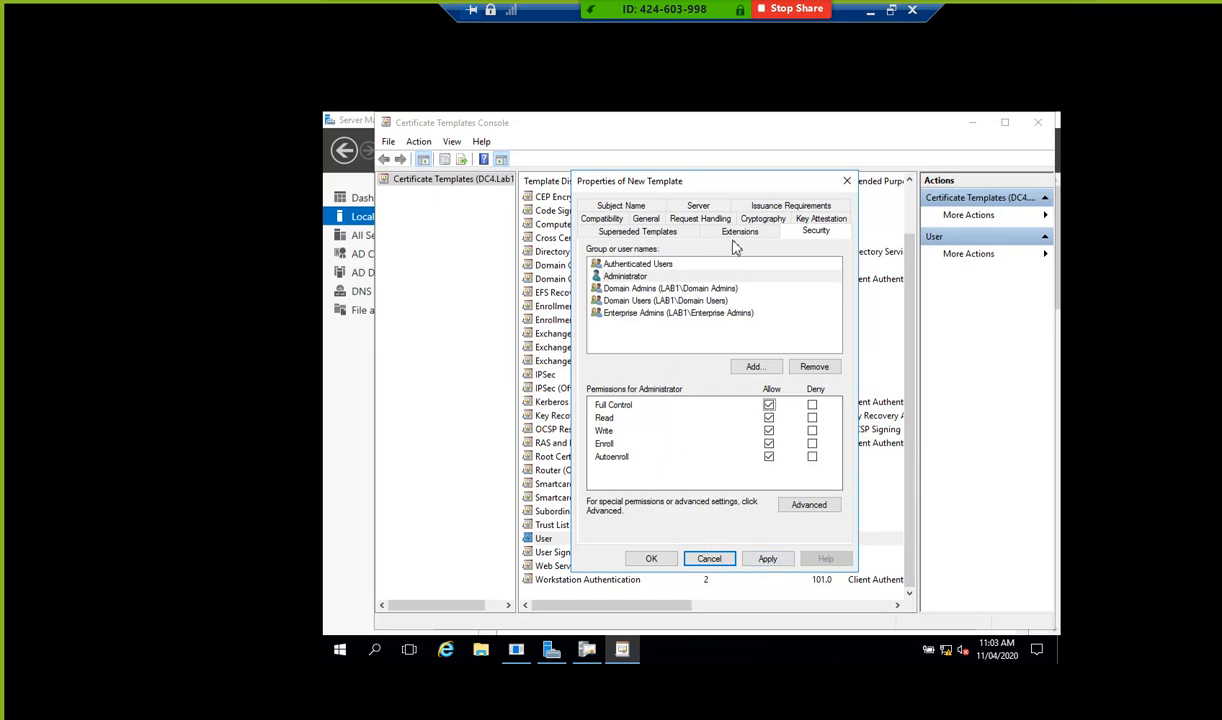
- Exclude the e-mail name from the template's subject name and alternate subject name, and save the new template
{"action": "left_click", "coordinate": [620, 207]}
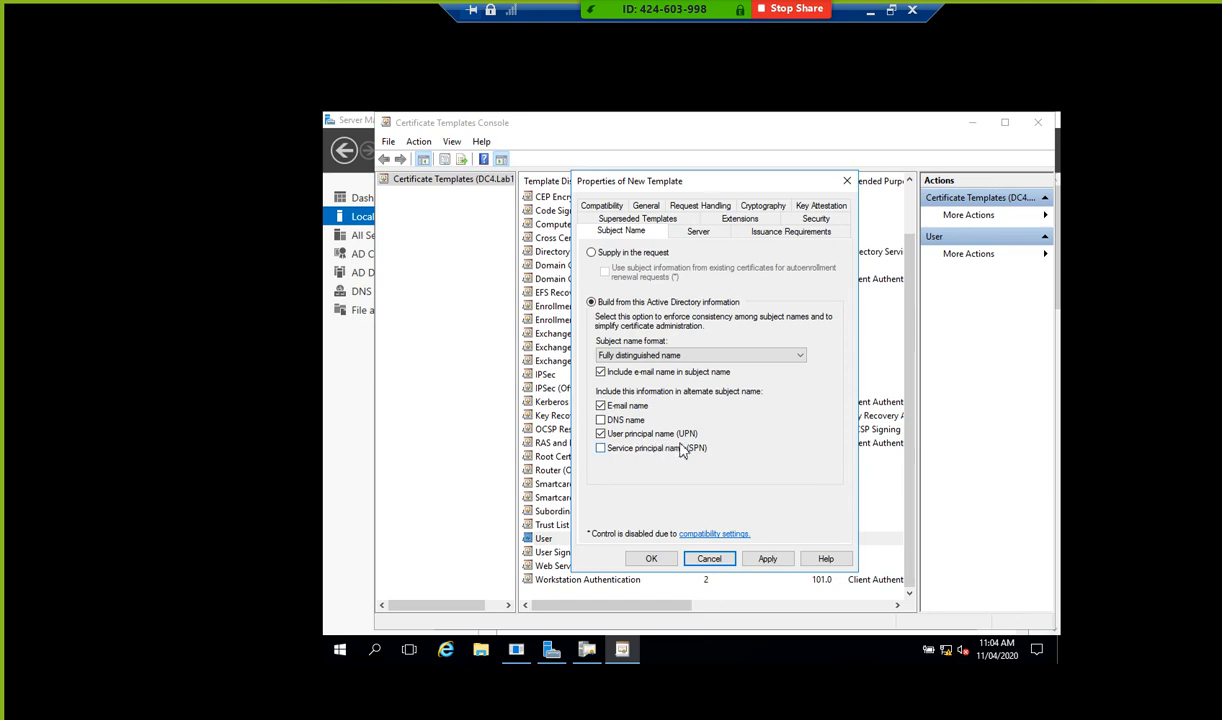
{"action": "left_click", "coordinate": [600, 372]}
{"action": "left_click", "coordinate": [600, 405]}
{"action": "left_click", "coordinate": [766, 560]}
{"action": "left_click", "coordinate": [651, 559]}
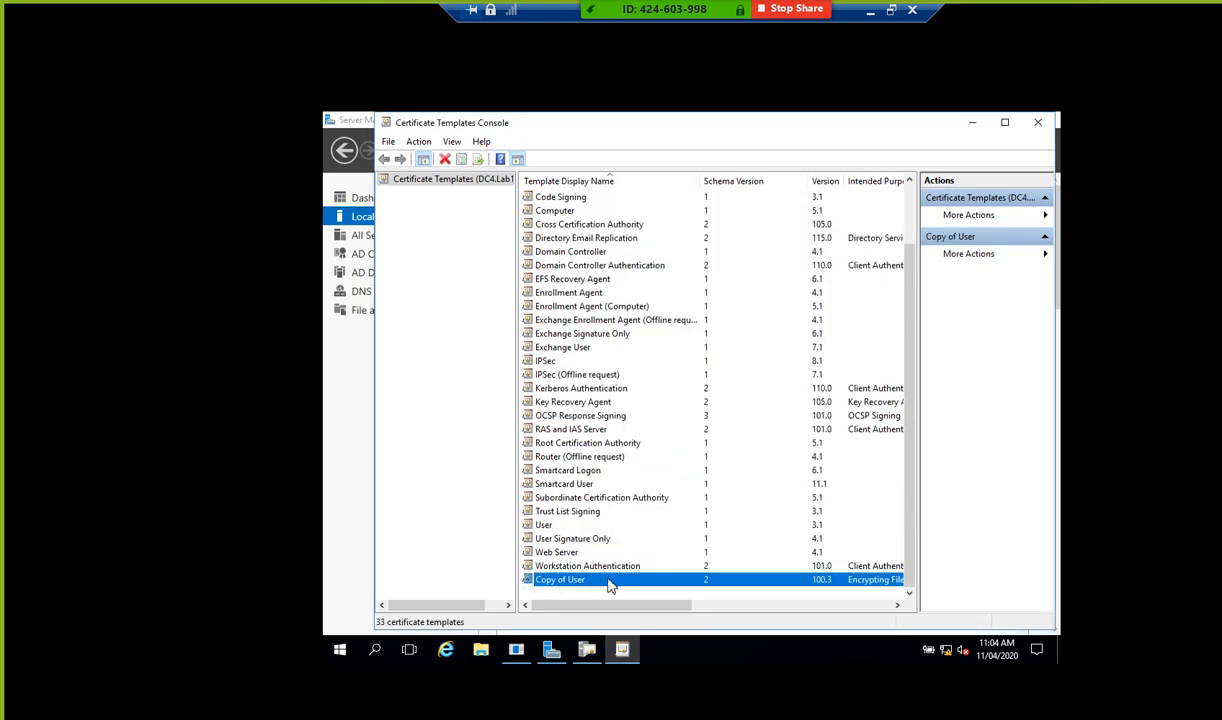
- Close the Certificate Templates Console and enable Copy of User as a certificate template to issue on Lab1-DC4-CA
{"action": "left_click", "coordinate": [1037, 122]}
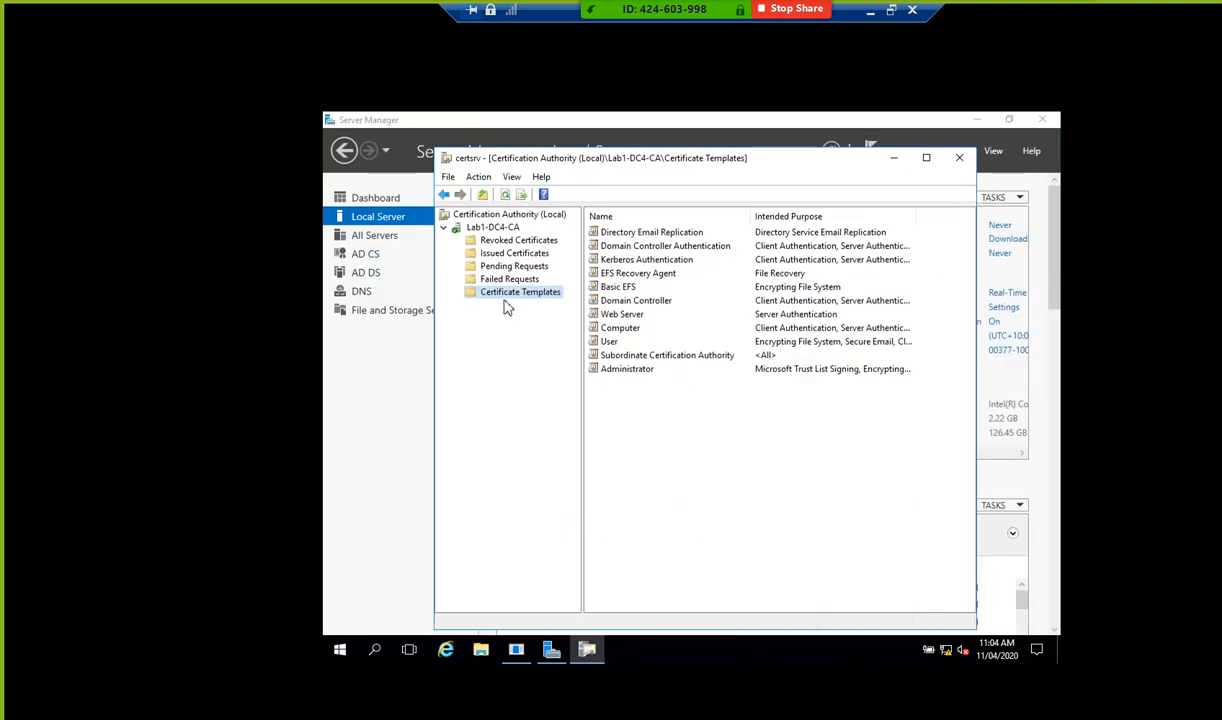
{"action": "right_click", "coordinate": [545, 298]}
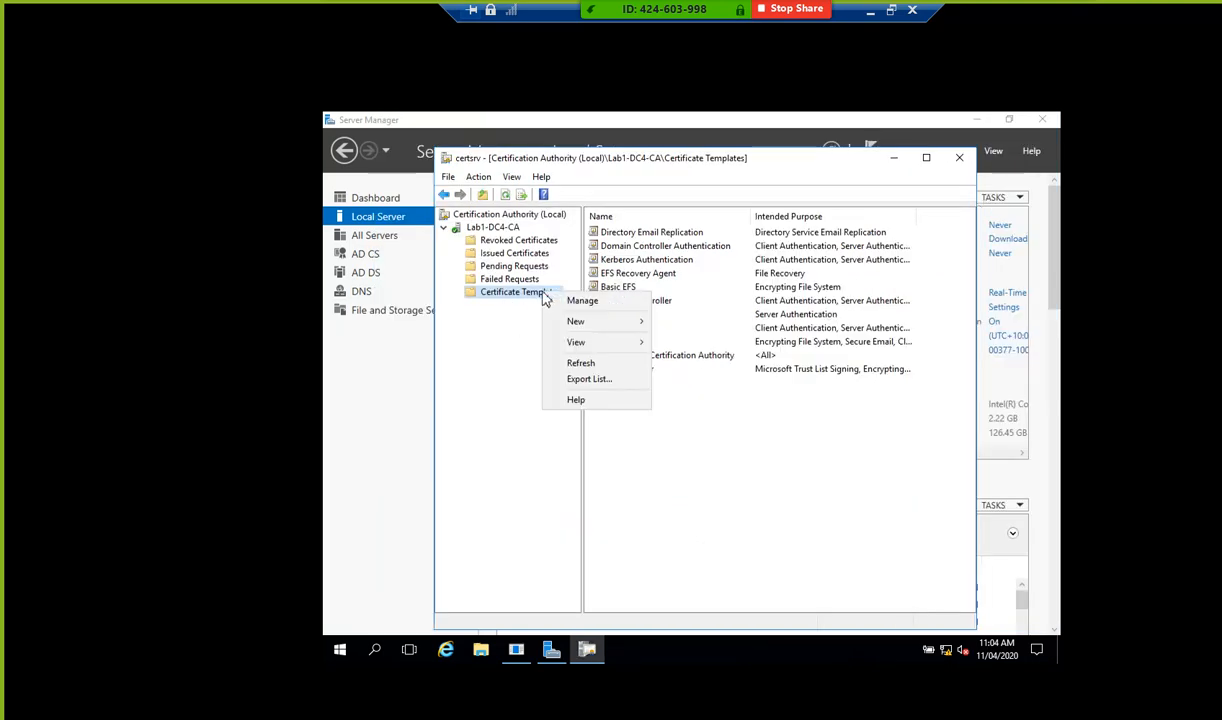
{"action": "mouse_move", "coordinate": [562, 321]}
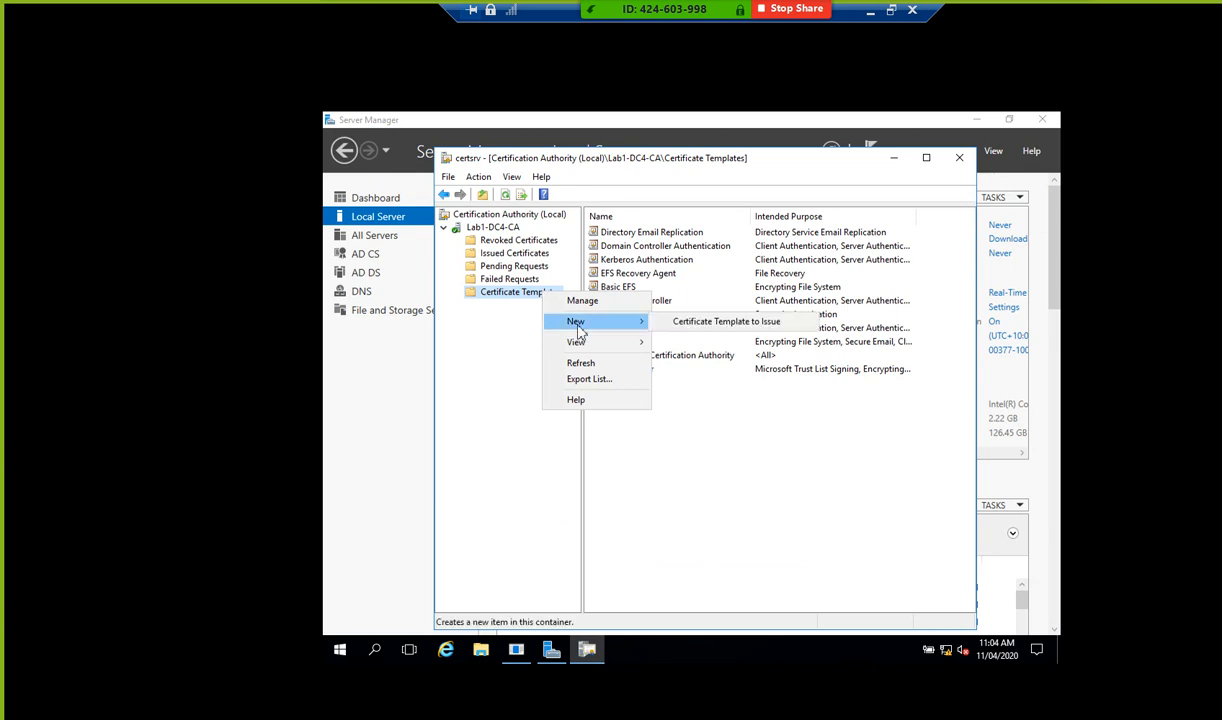
{"action": "left_click", "coordinate": [744, 323]}
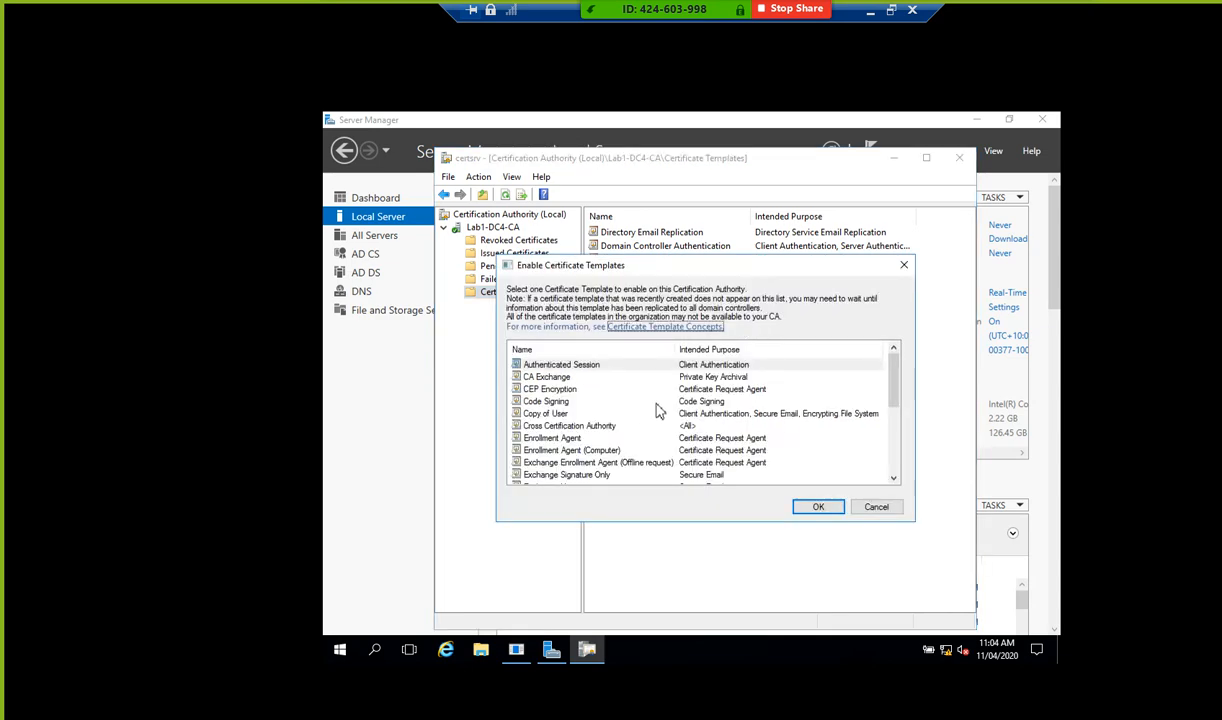
{"action": "left_click", "coordinate": [543, 413]}
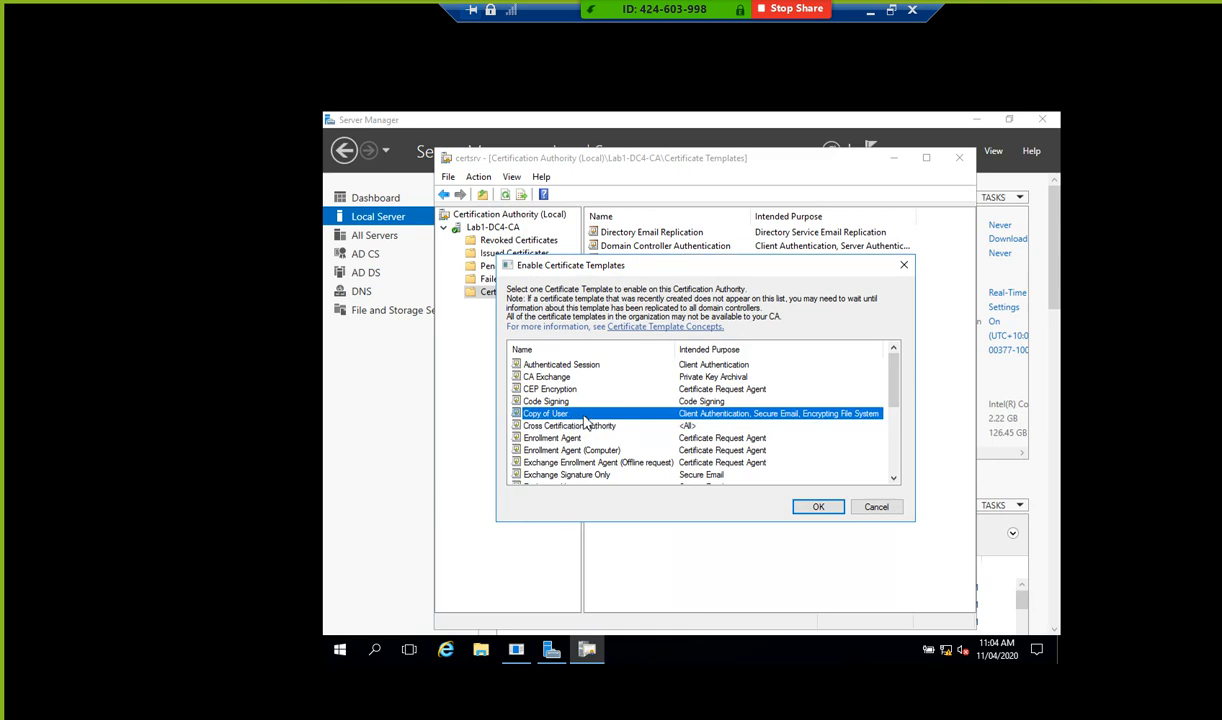
{"action": "left_click", "coordinate": [812, 510]}
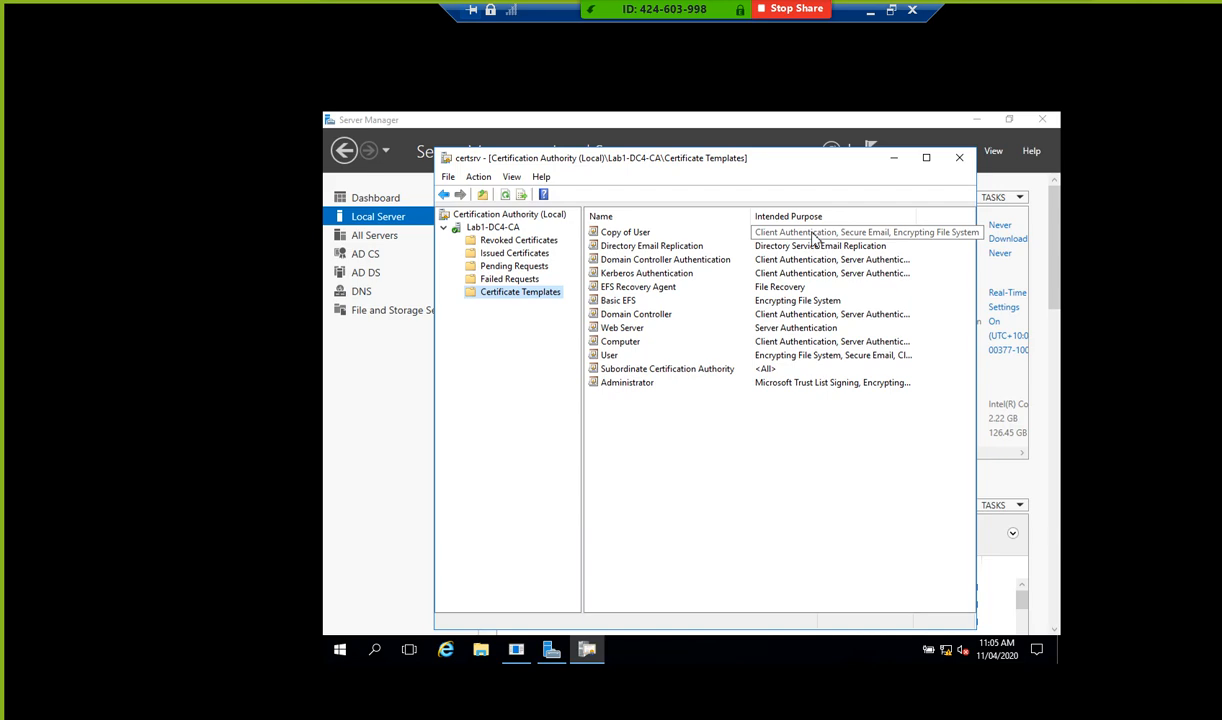
- Find certmgr.msc through the Windows search and open the current user's certificates console
{"action": "left_click", "coordinate": [780, 231]}
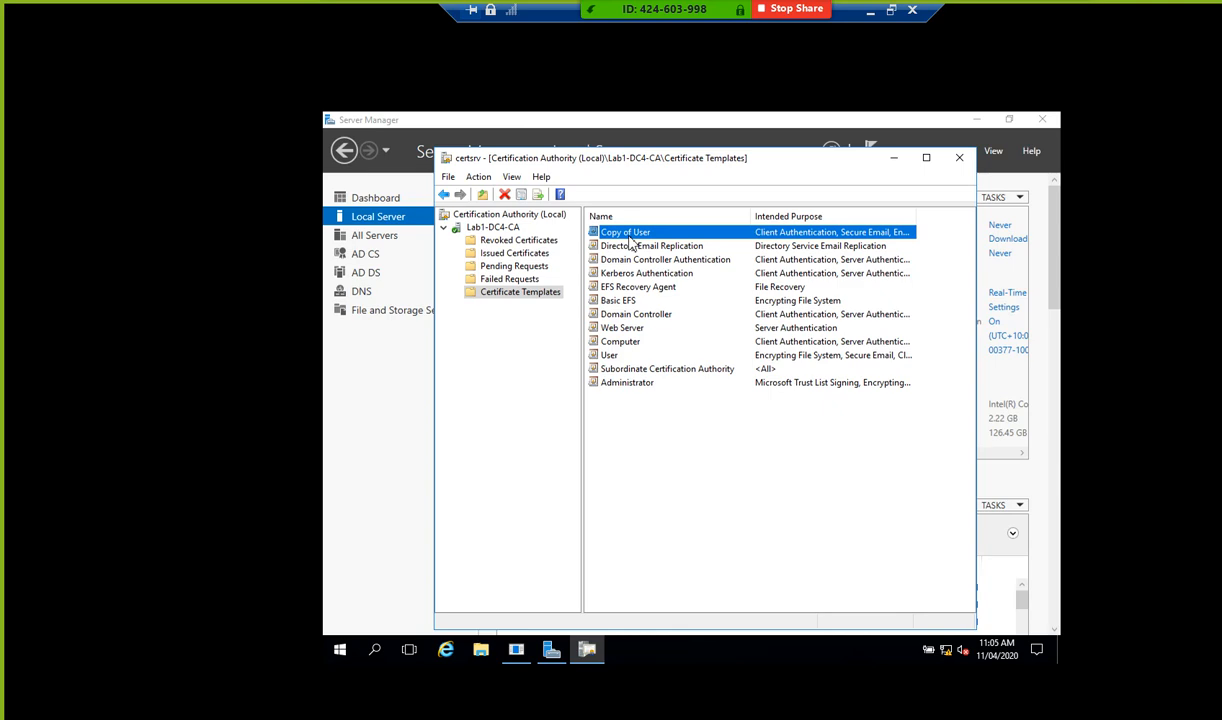
{"action": "left_click", "coordinate": [504, 256]}
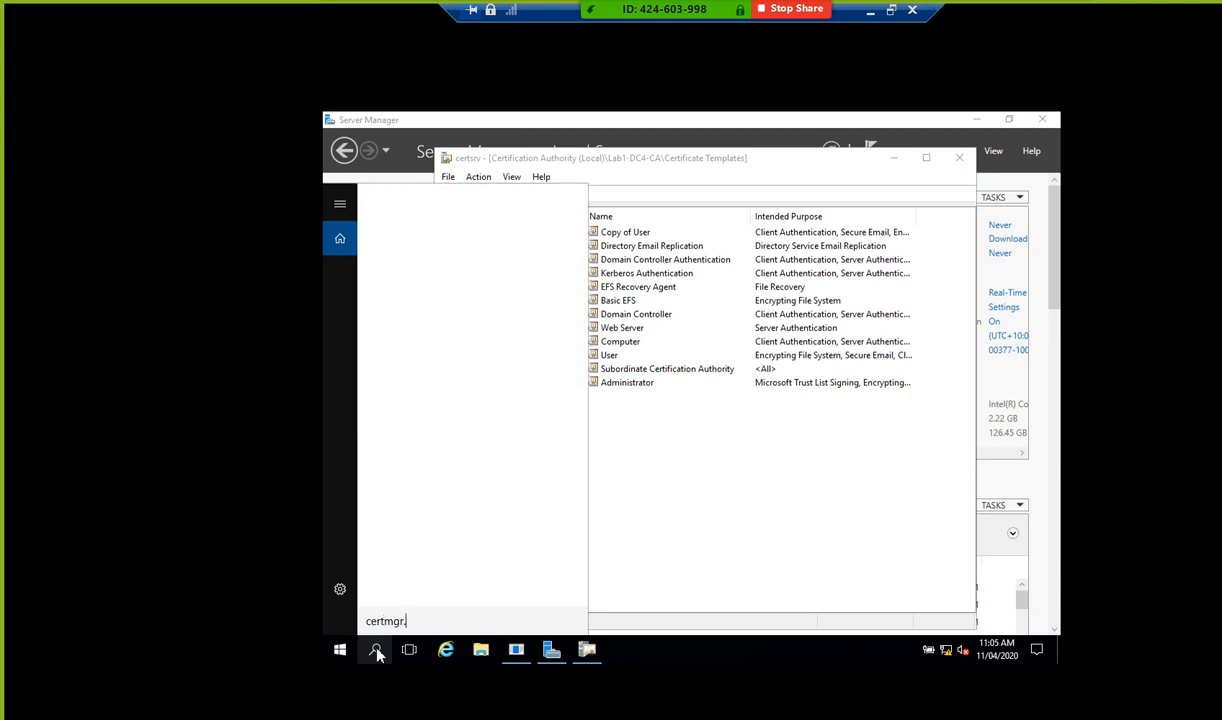
{"action": "type", "text": "msc"}
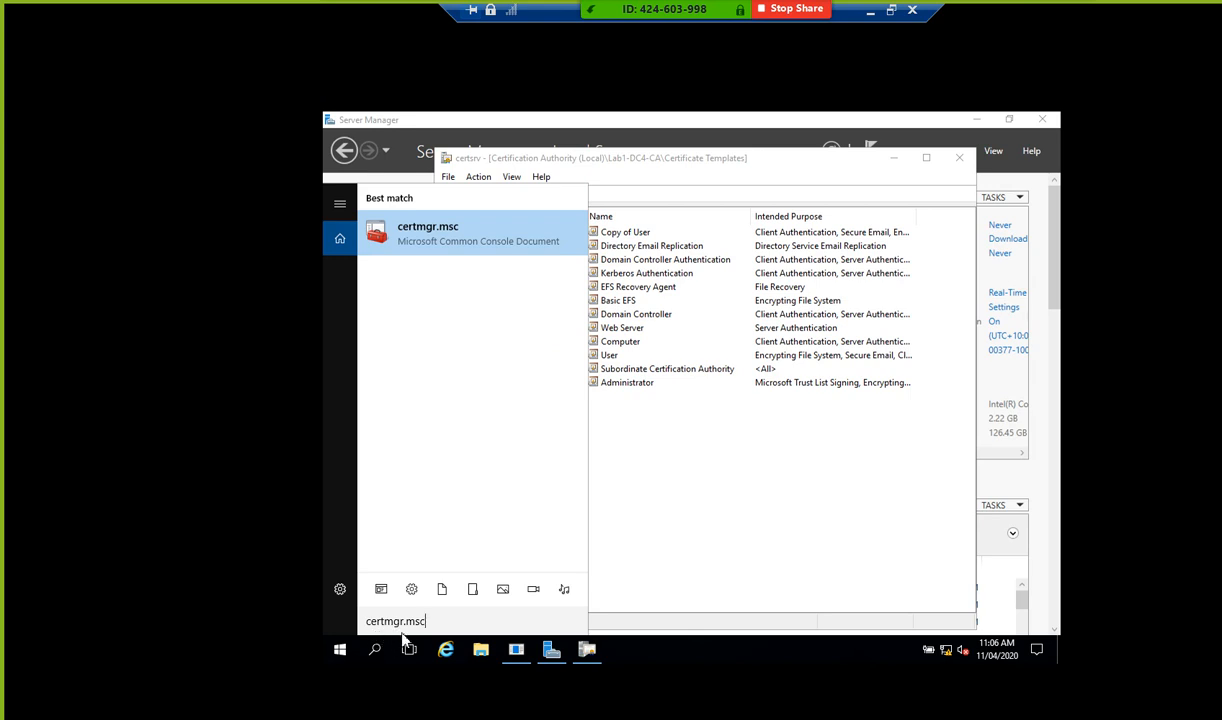
{"action": "left_click", "coordinate": [447, 240]}
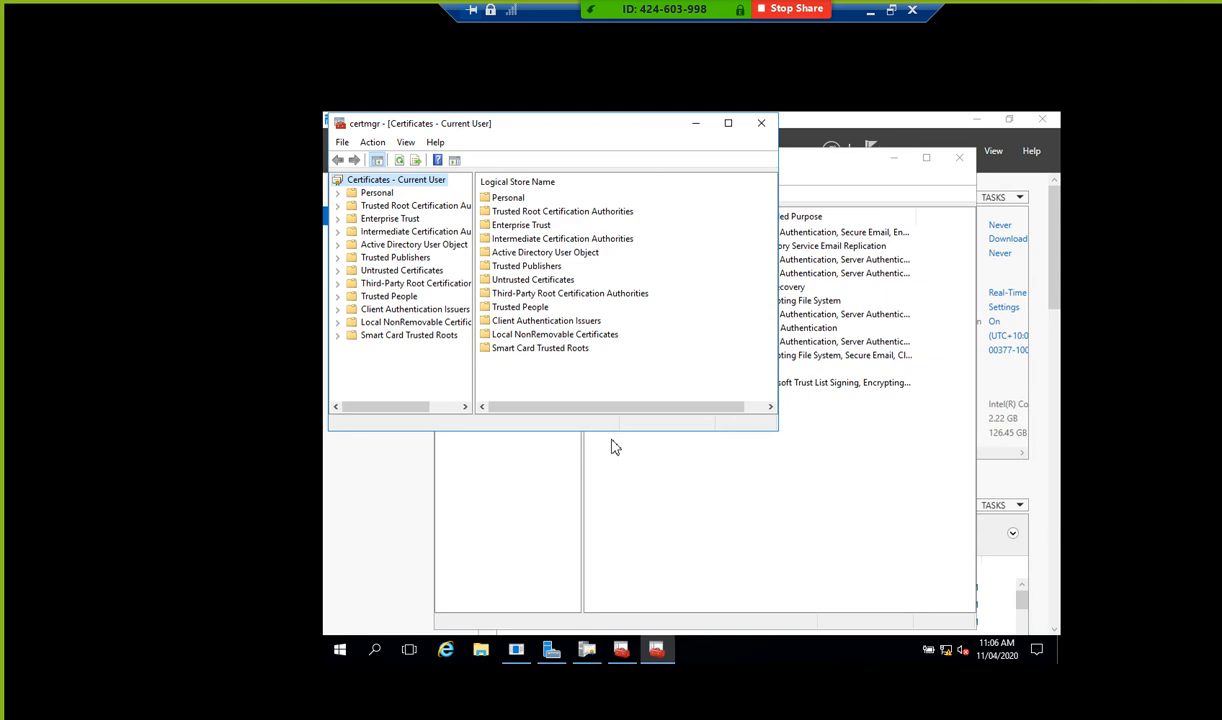
- Move and enlarge the front current-user certificates console, and show the certificates in the Personal store
{"action": "left_click_drag", "start_coordinate": [567, 135], "coordinate": [643, 207]}
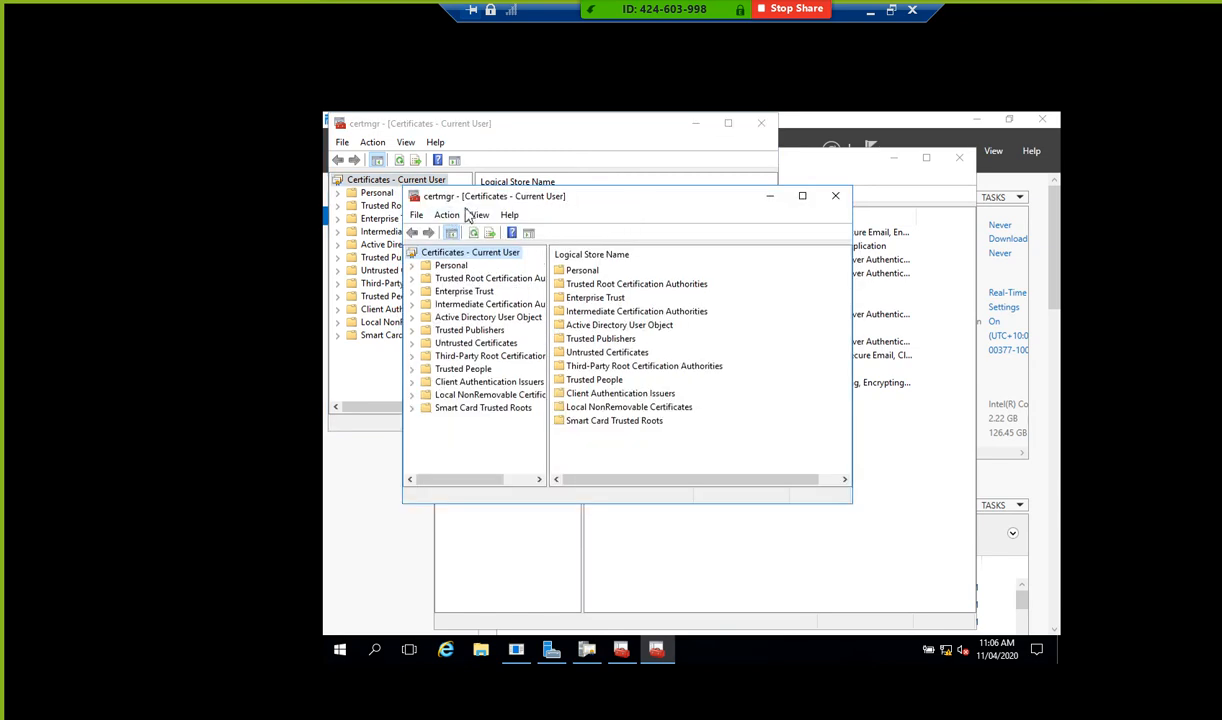
{"action": "left_click_drag", "start_coordinate": [852, 503], "coordinate": [999, 615]}
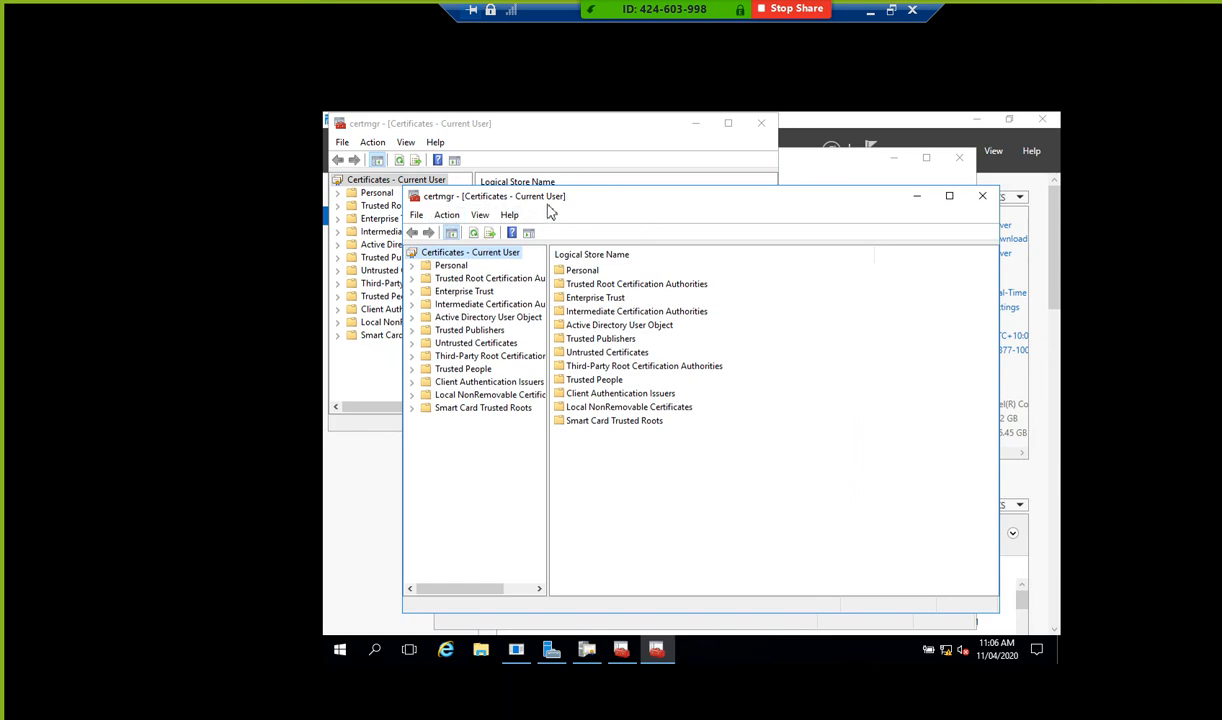
{"action": "left_click", "coordinate": [411, 266]}
{"action": "left_click", "coordinate": [411, 266]}
{"action": "left_click", "coordinate": [413, 268]}
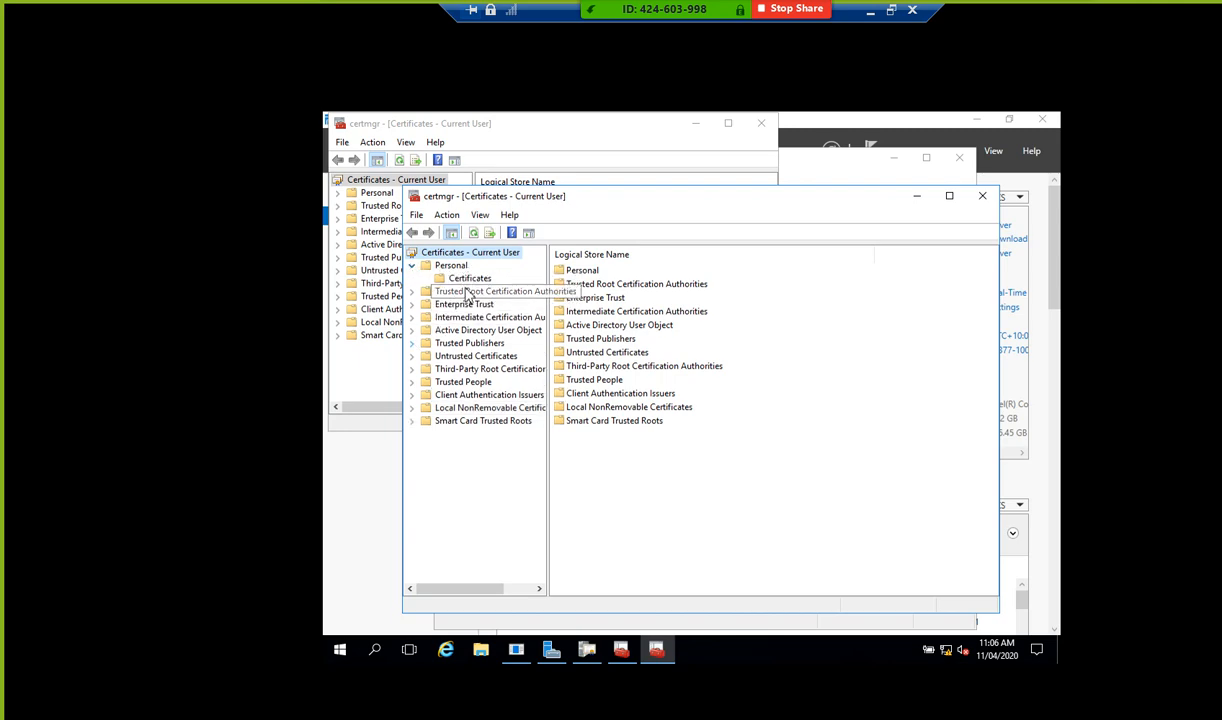
{"action": "left_click", "coordinate": [469, 279]}
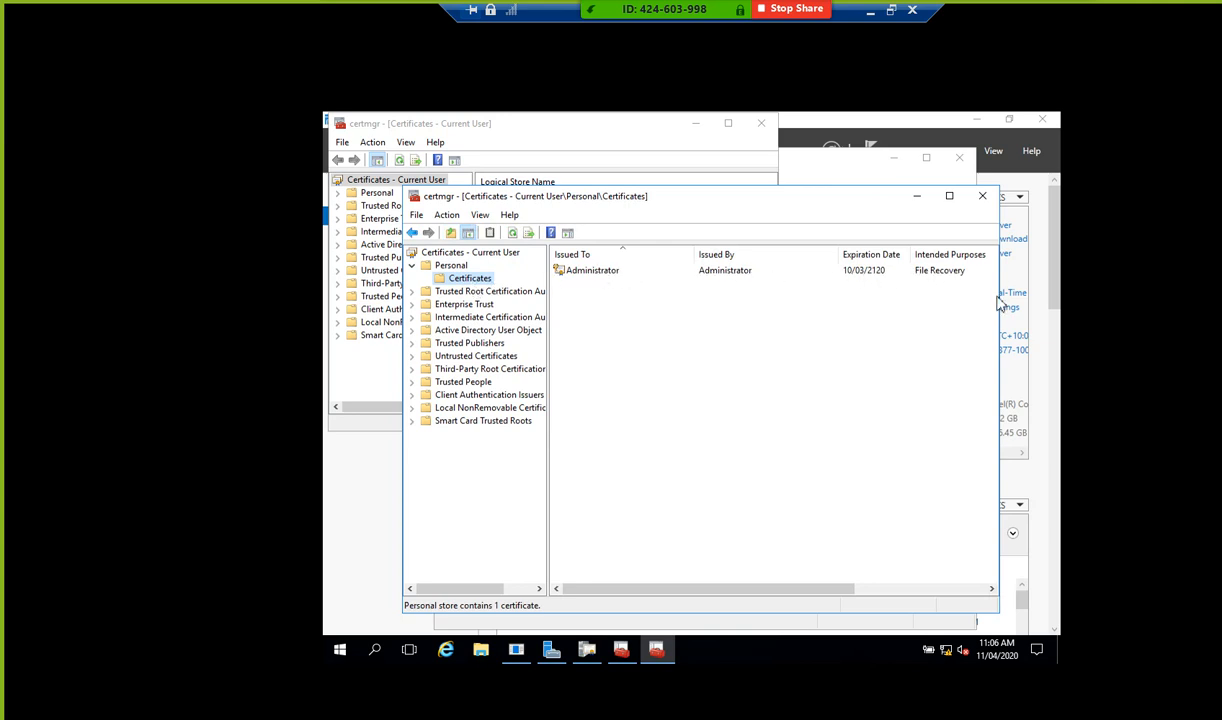
- Request a new personal certificate through the Active Directory Enrollment Policy and enroll it from the Copy of User template
{"action": "right_click", "coordinate": [483, 283]}
{"action": "mouse_move", "coordinate": [540, 292]}
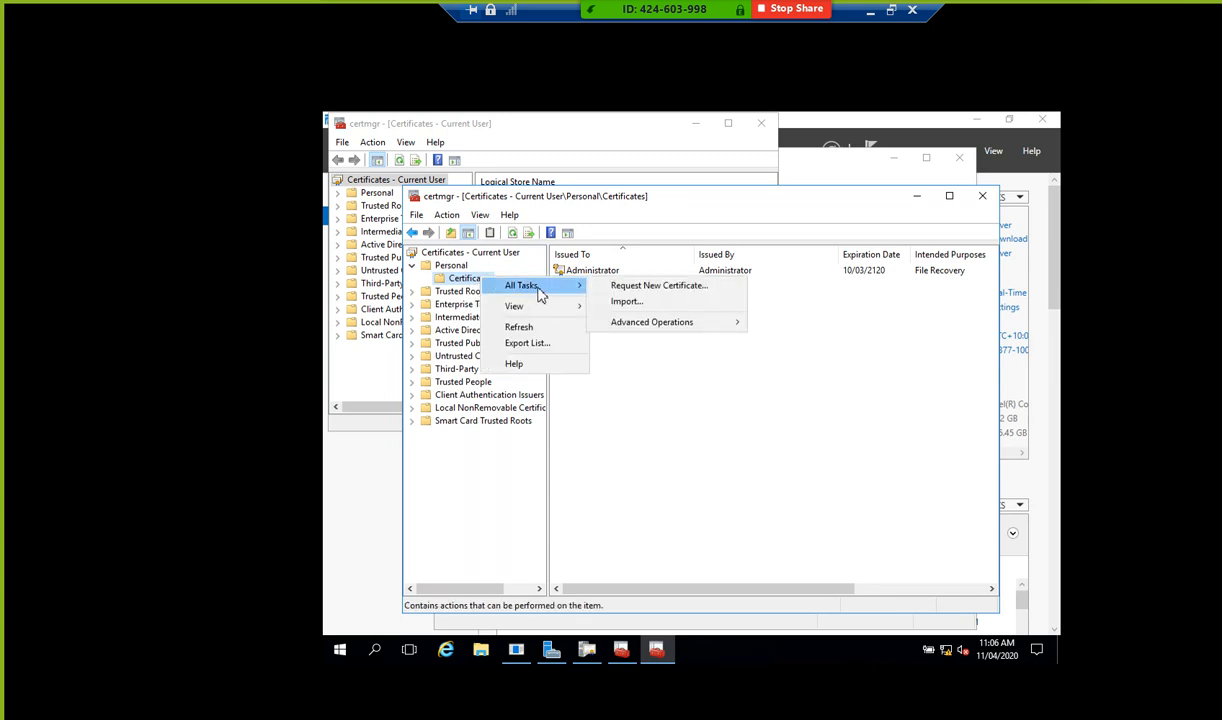
{"action": "left_click", "coordinate": [697, 287]}
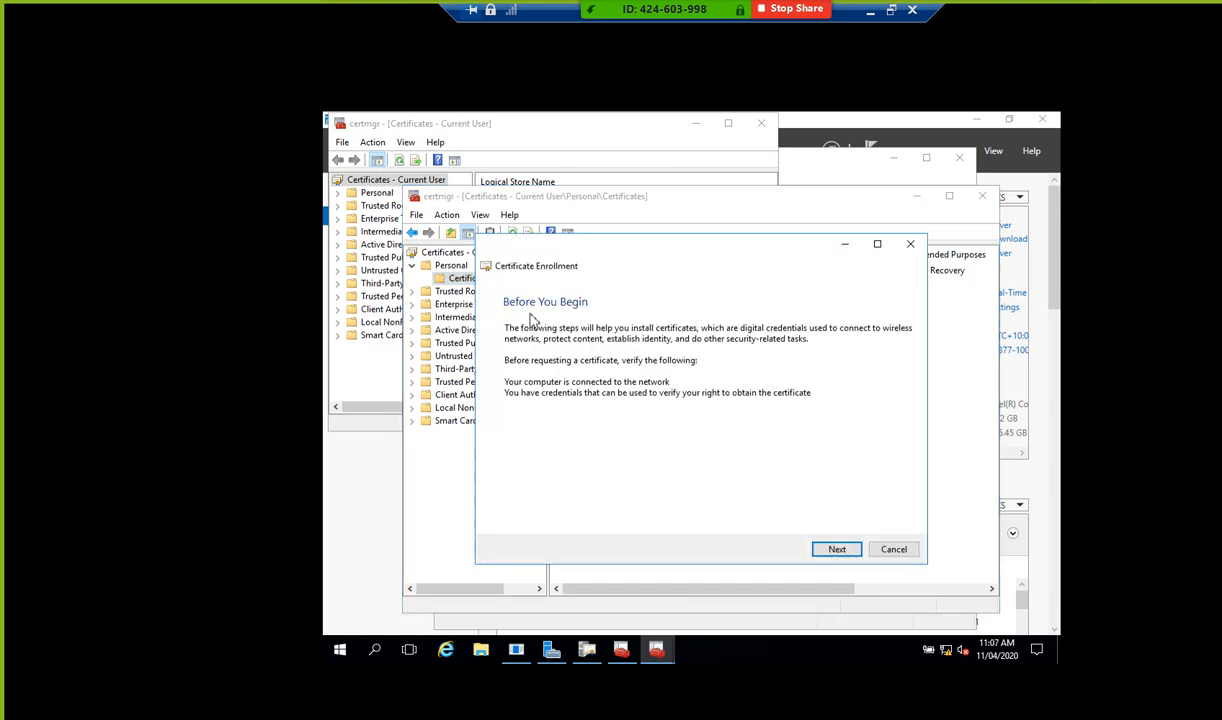
{"action": "left_click", "coordinate": [836, 550]}
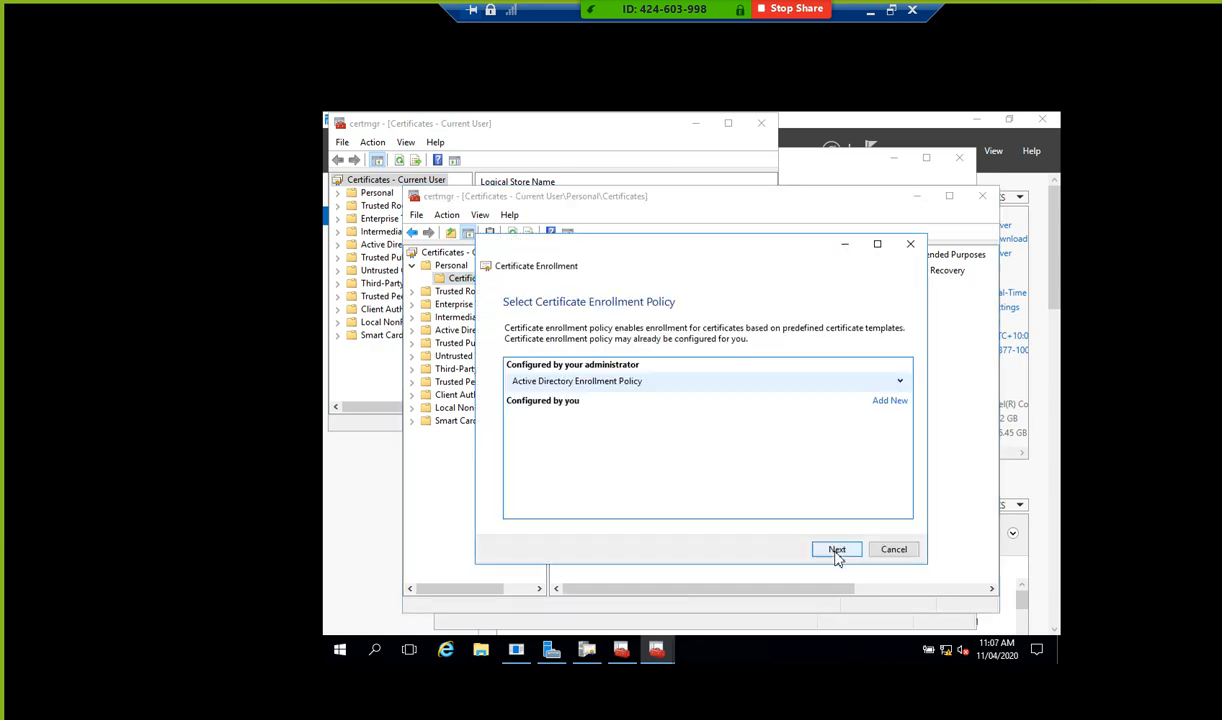
{"action": "left_click", "coordinate": [836, 550]}
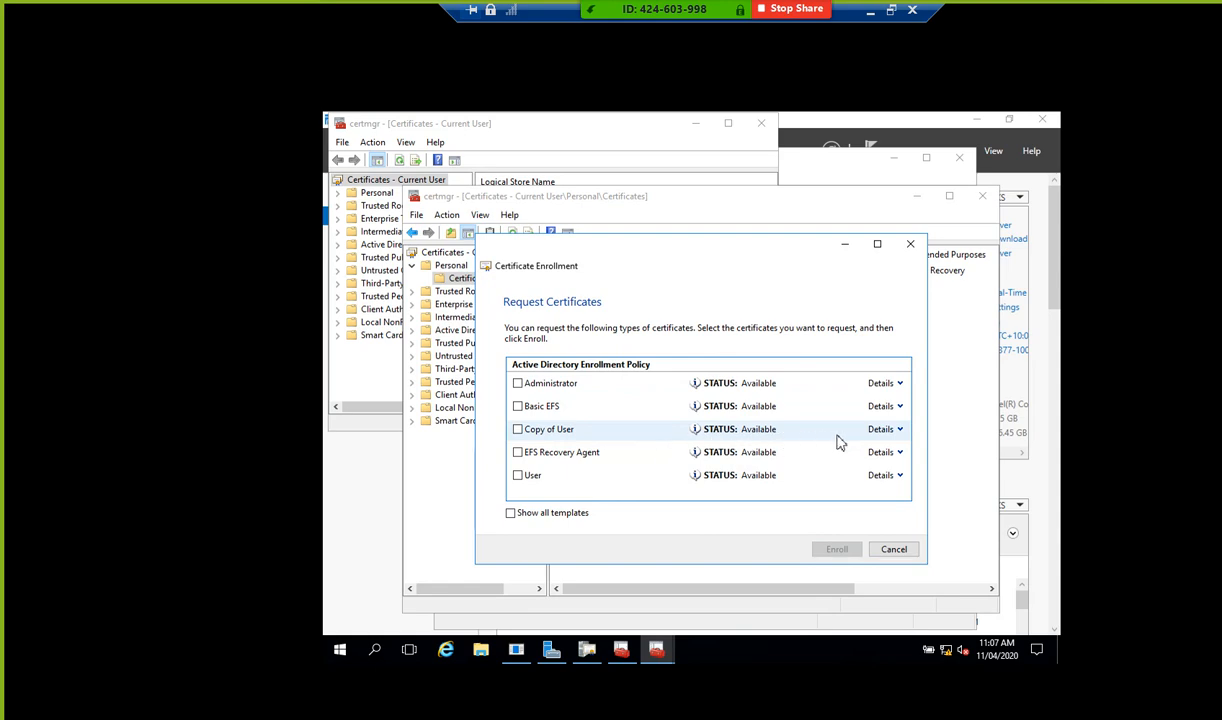
{"action": "left_click", "coordinate": [518, 430]}
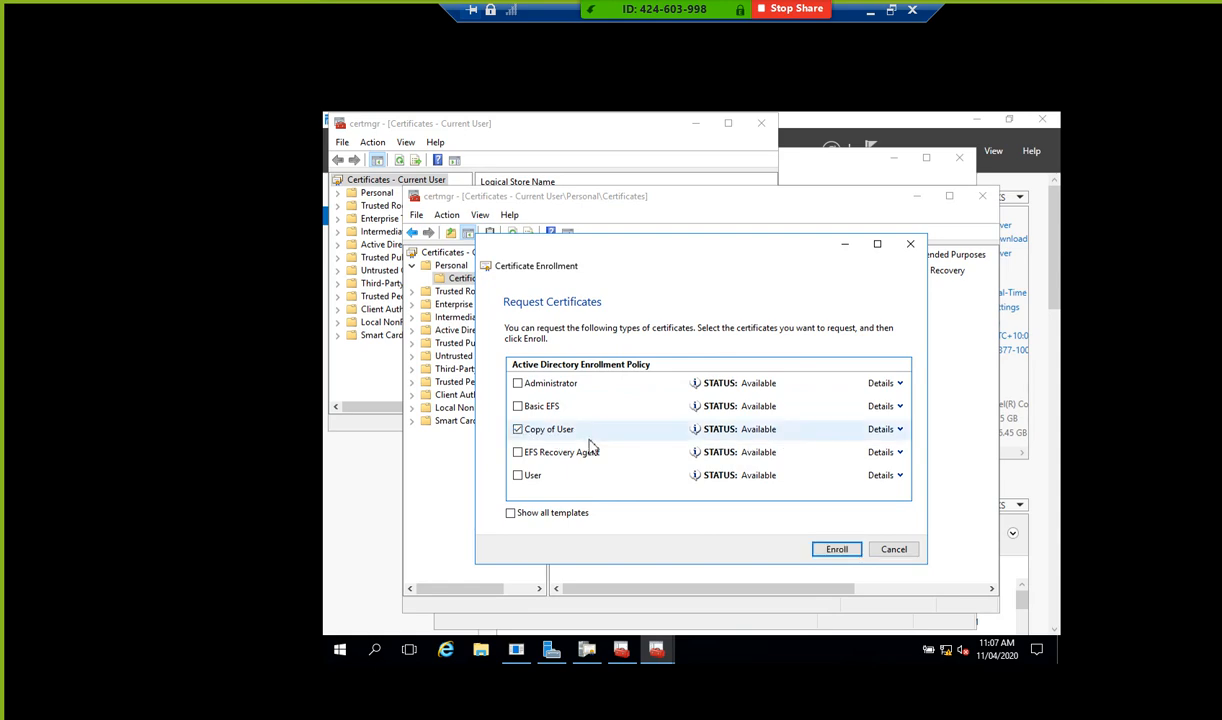
{"action": "left_click", "coordinate": [836, 550]}
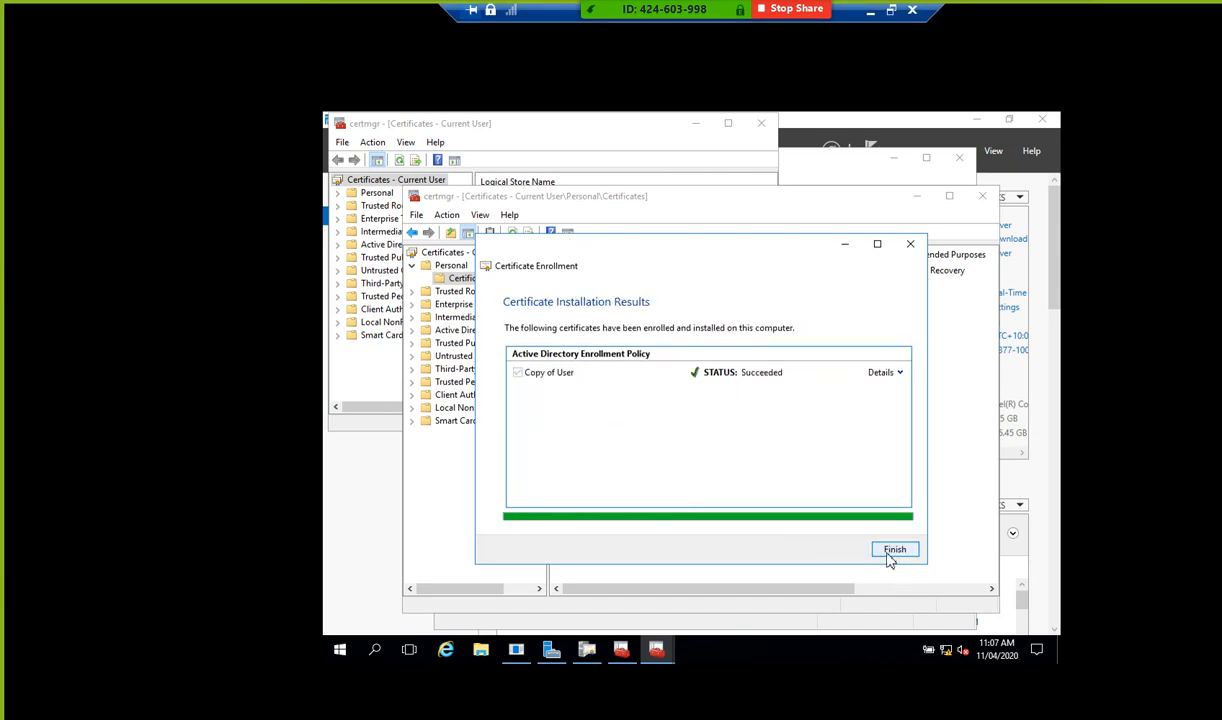
{"action": "left_click", "coordinate": [890, 556]}
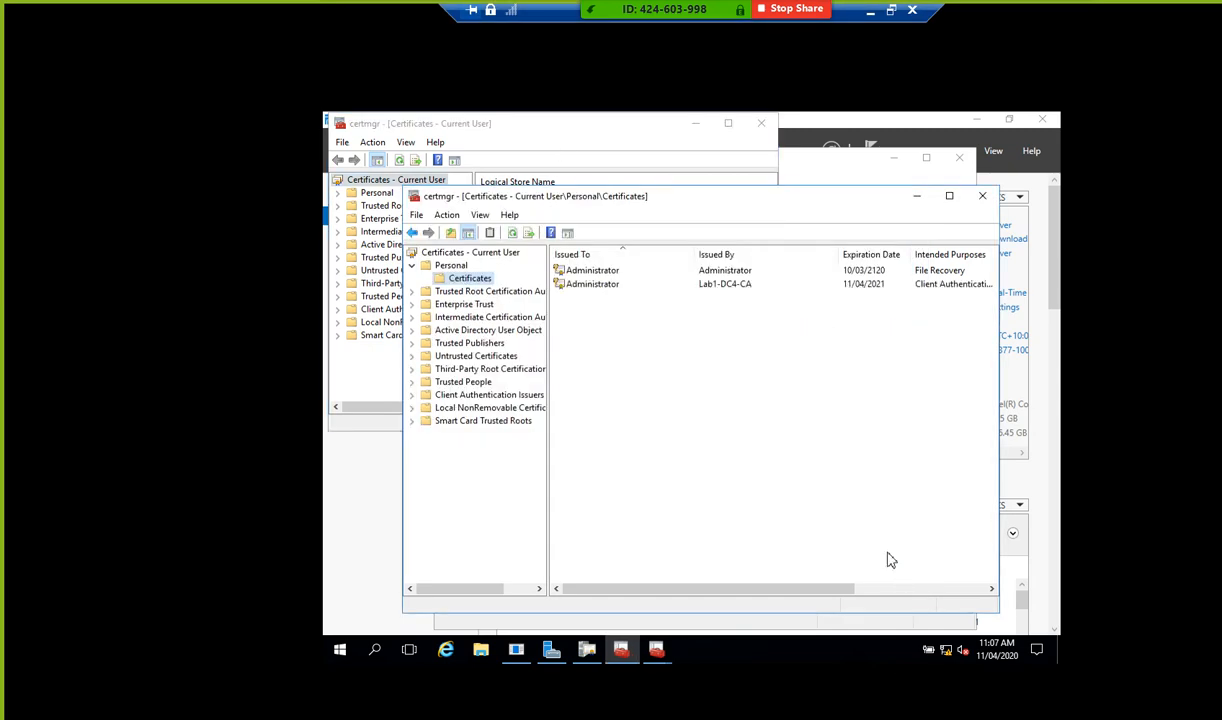
- Review the properties of the certificate issued by Lab1-DC4-CA, including cross-certificates, OCSP and extended validation, and close them
{"action": "left_click", "coordinate": [725, 287]}
{"action": "right_click", "coordinate": [725, 287]}
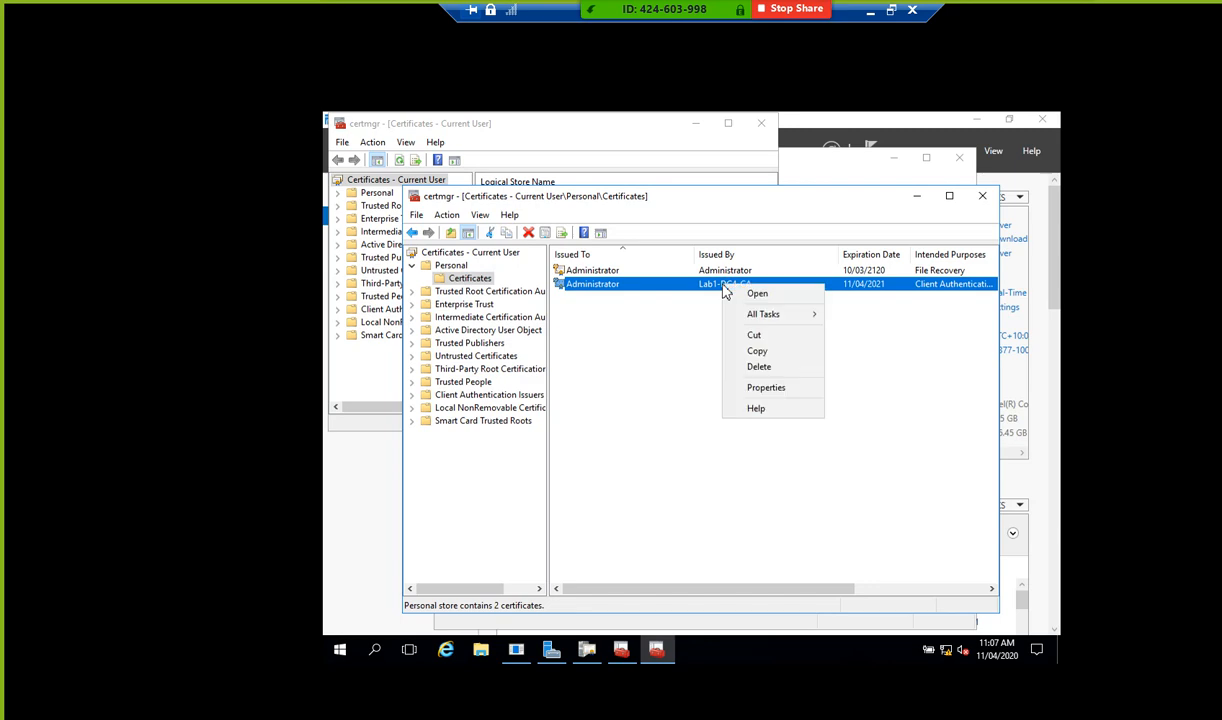
{"action": "left_click", "coordinate": [765, 388]}
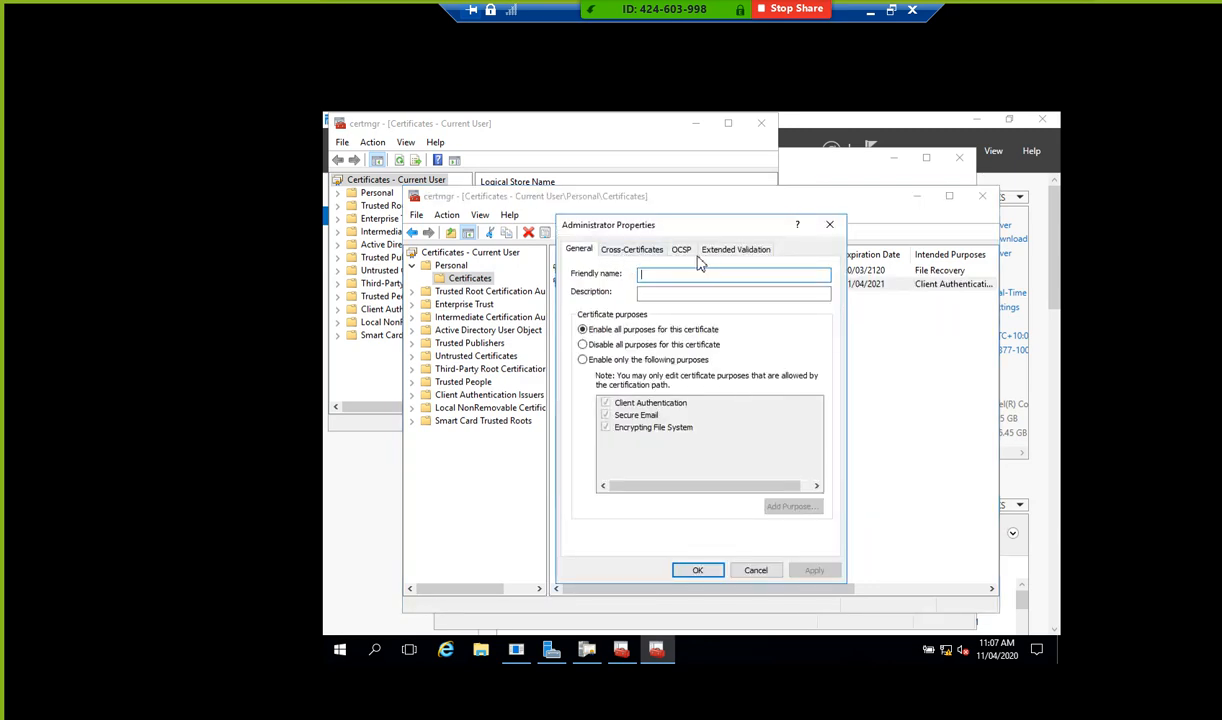
{"action": "left_click", "coordinate": [633, 250]}
{"action": "left_click", "coordinate": [681, 250]}
{"action": "left_click", "coordinate": [735, 250]}
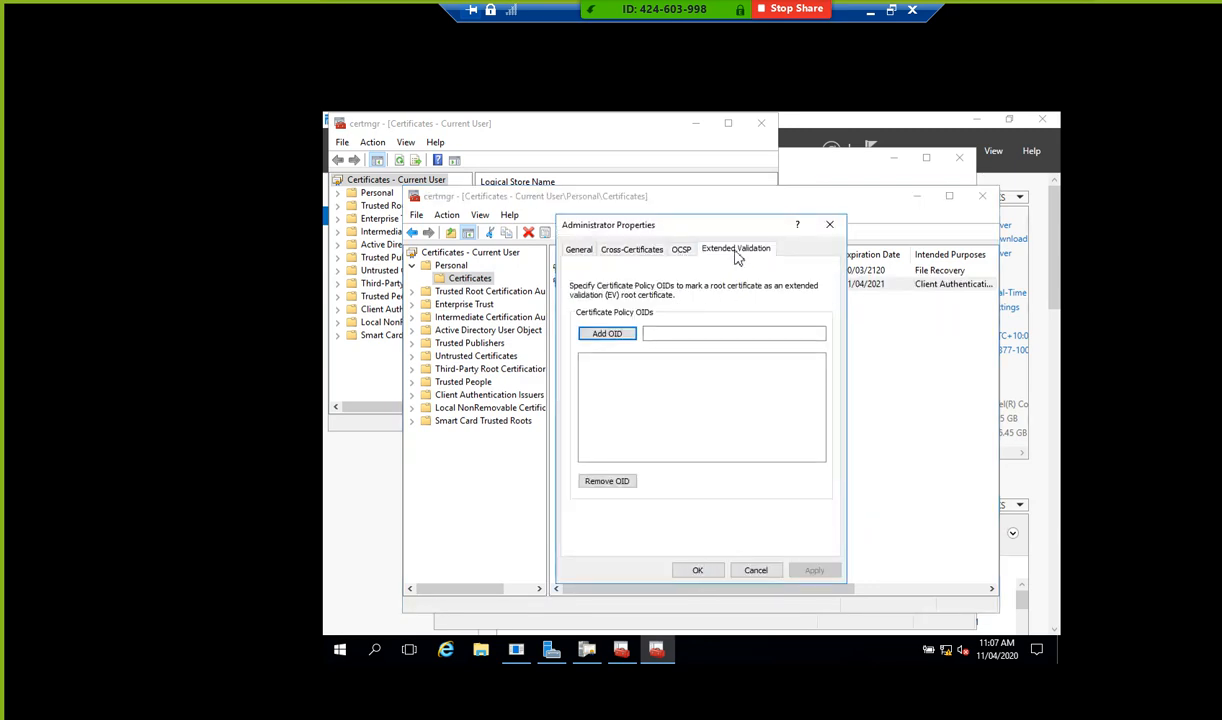
{"action": "left_click", "coordinate": [829, 224]}
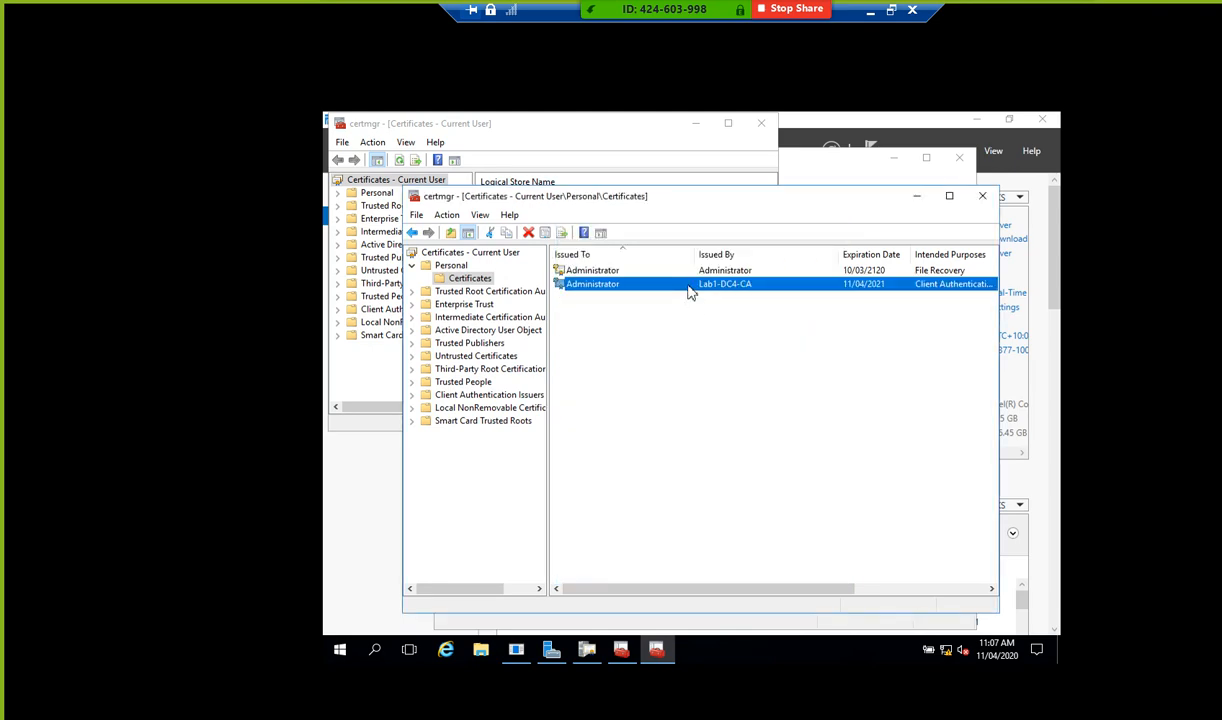
- Open the certificate issued by Lab1-DC4-CA and examine its intended purposes, detail fields and certification path
{"action": "double_click", "coordinate": [688, 286]}
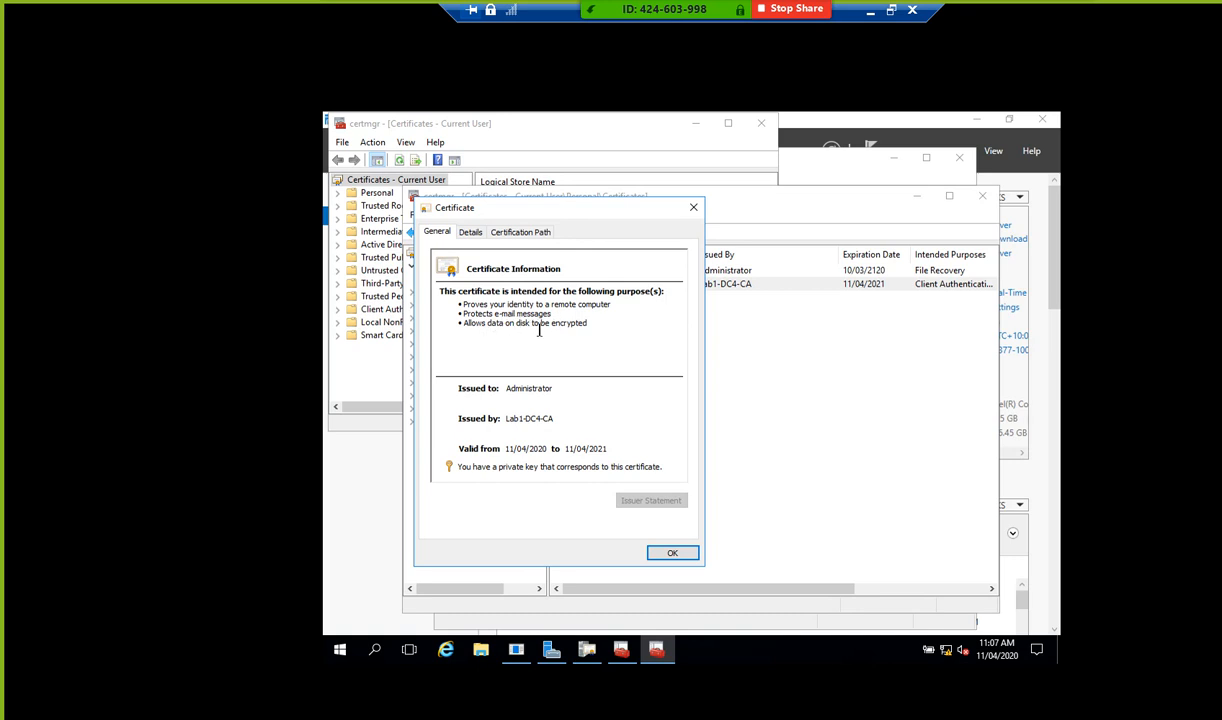
{"action": "left_click_drag", "start_coordinate": [603, 323], "coordinate": [456, 305]}
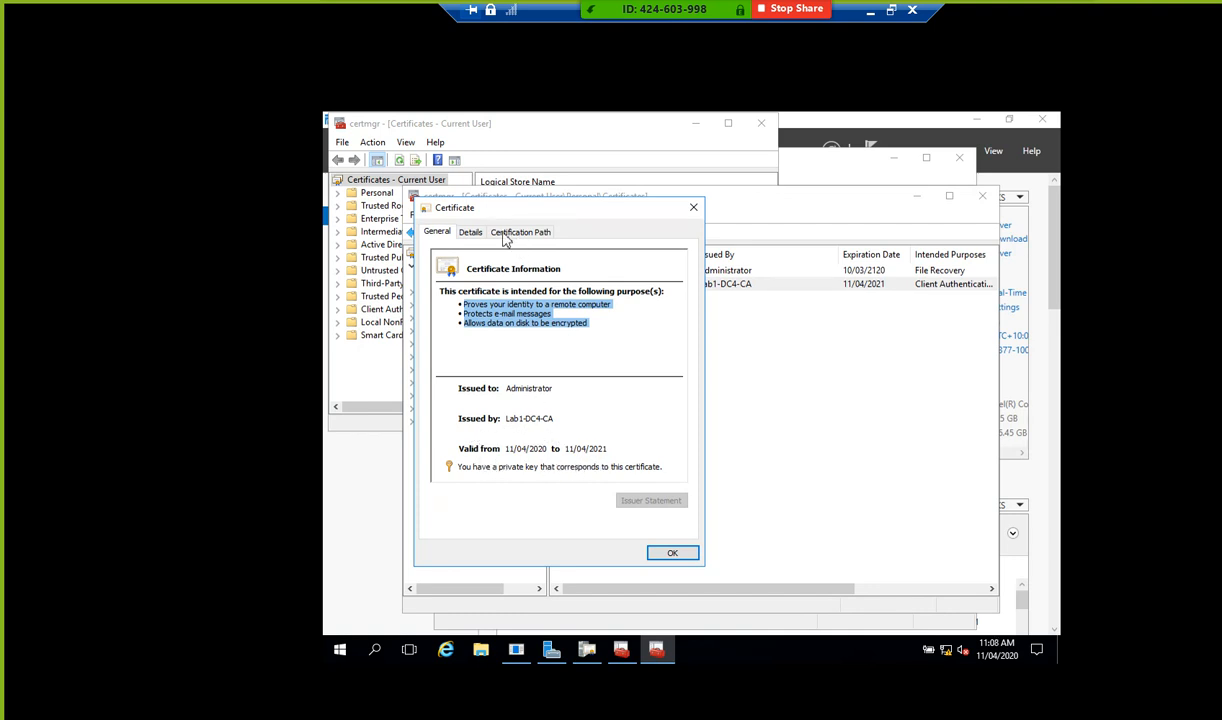
{"action": "left_click", "coordinate": [467, 232]}
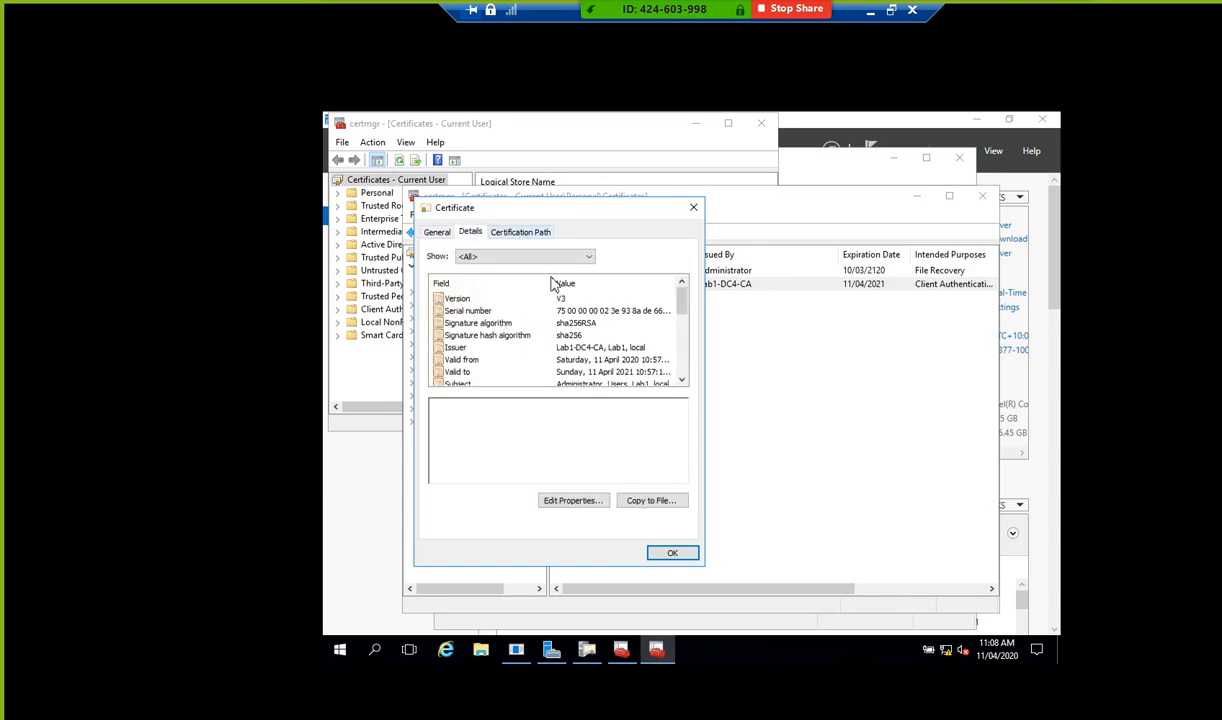
{"action": "left_click_drag", "start_coordinate": [683, 306], "coordinate": [686, 372]}
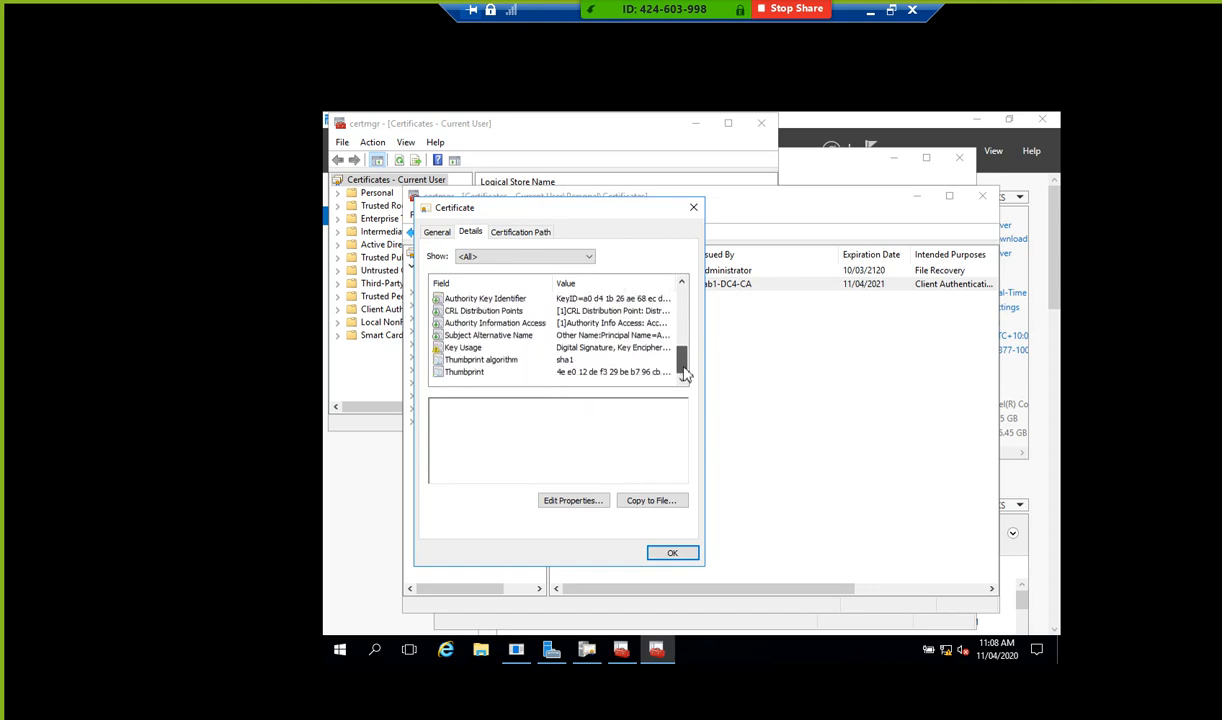
{"action": "left_click", "coordinate": [522, 233]}
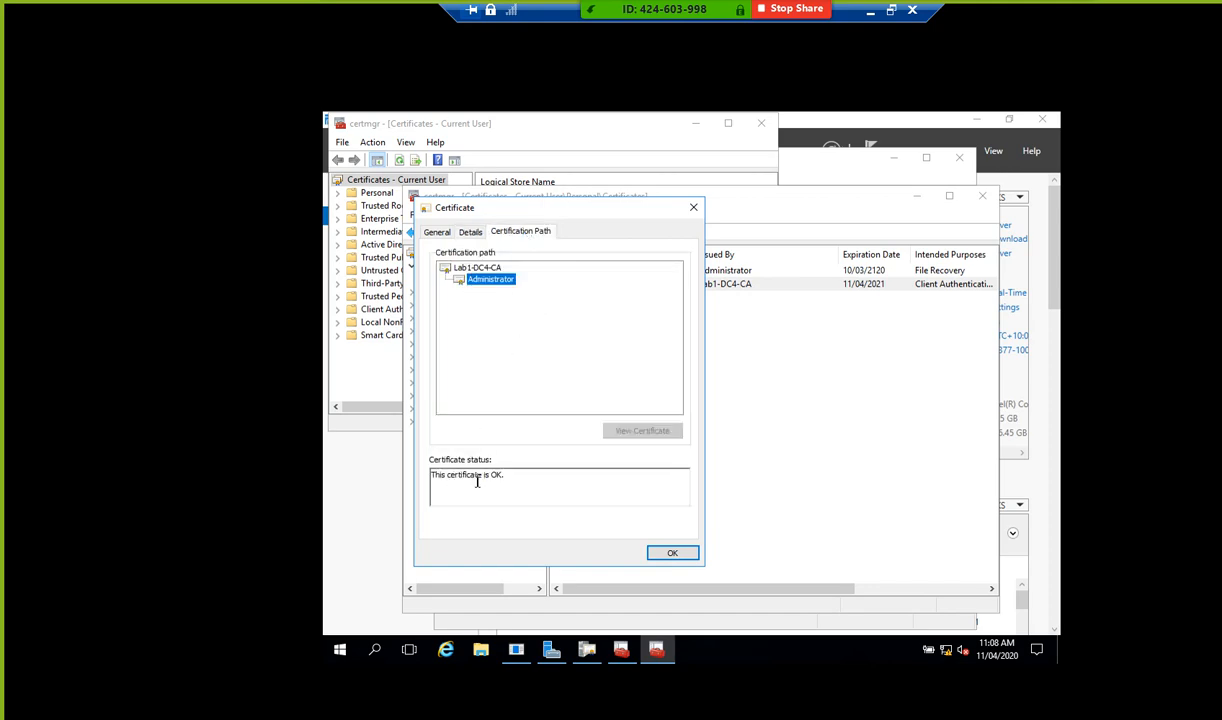
{"action": "left_click", "coordinate": [673, 554]}
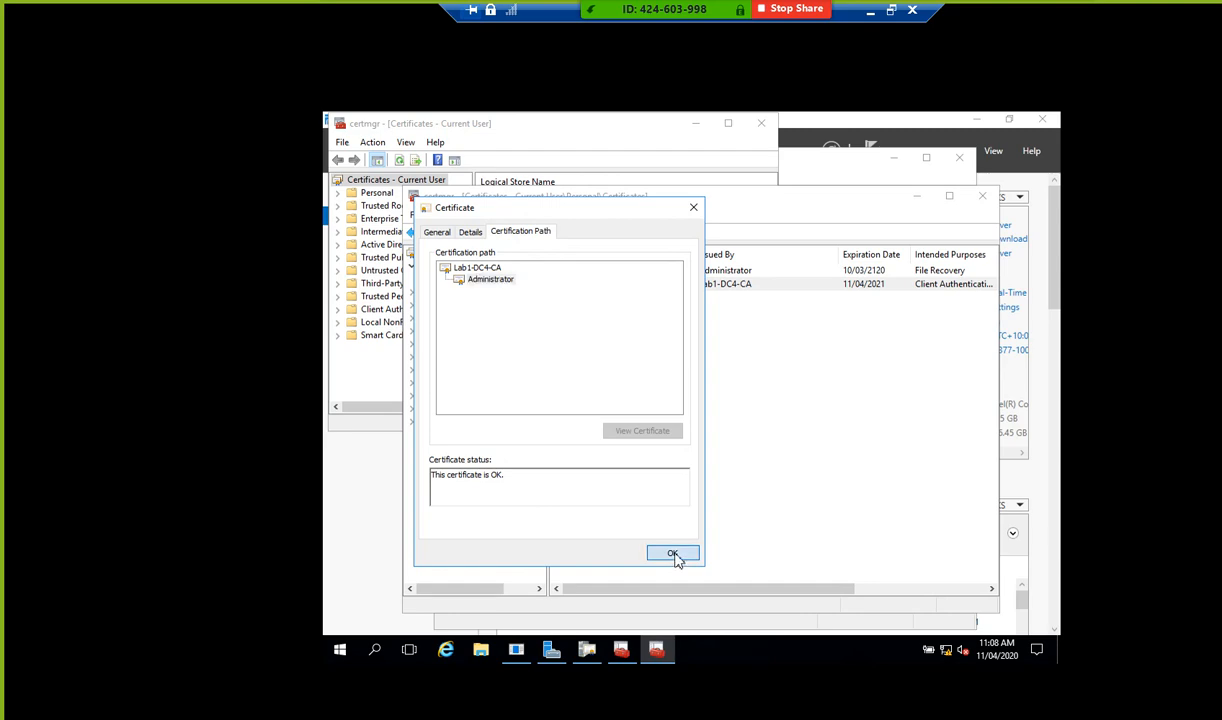
{"action": "left_click", "coordinate": [715, 431]}
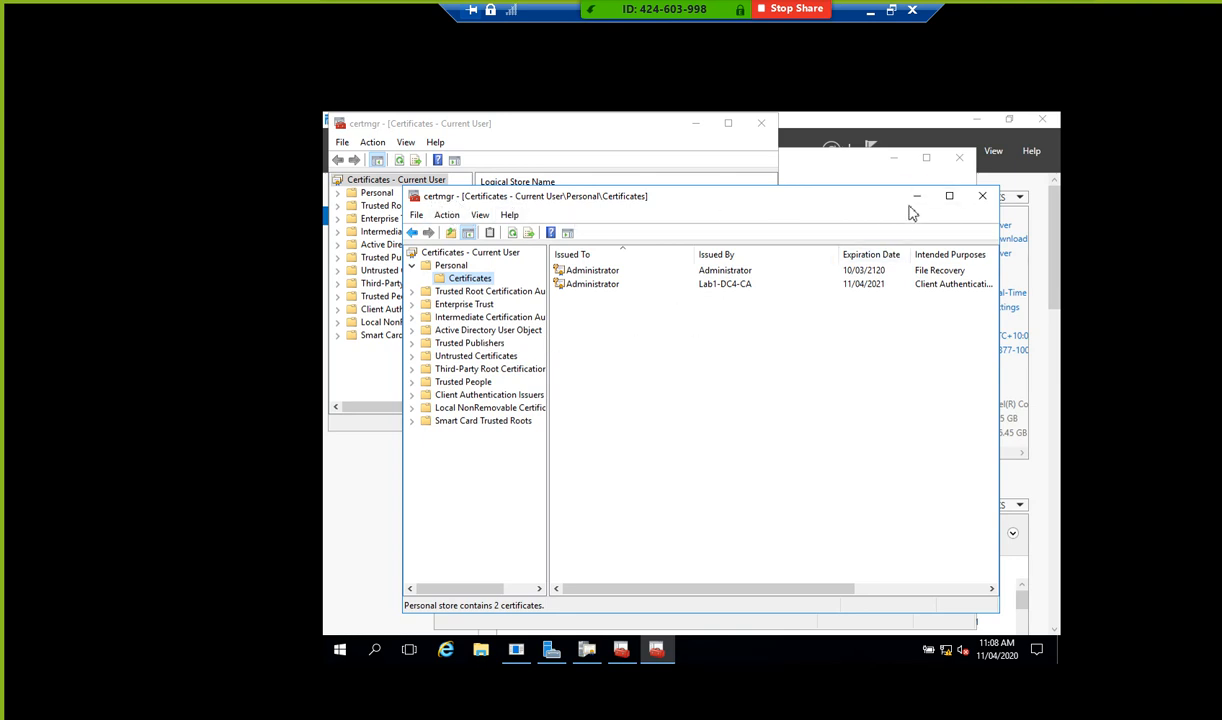
- Close both current-user certificates consoles, and reposition and widen the Certification Authority console
{"action": "left_click", "coordinate": [982, 196]}
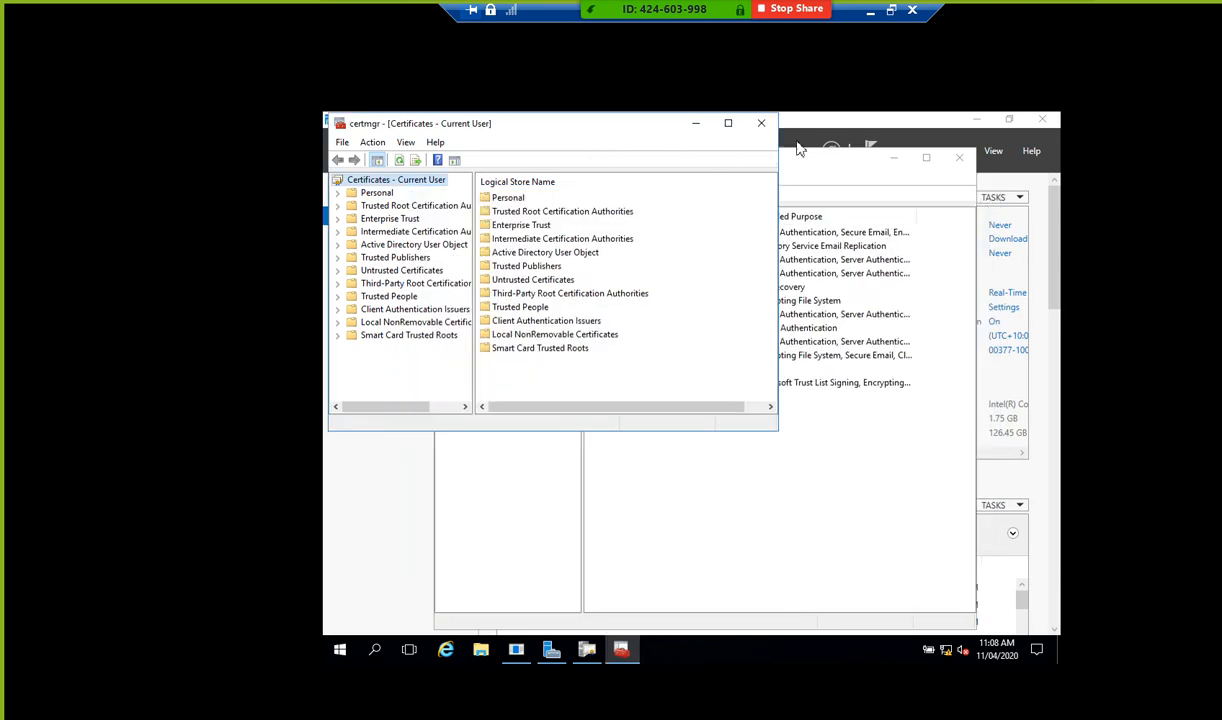
{"action": "left_click", "coordinate": [762, 124]}
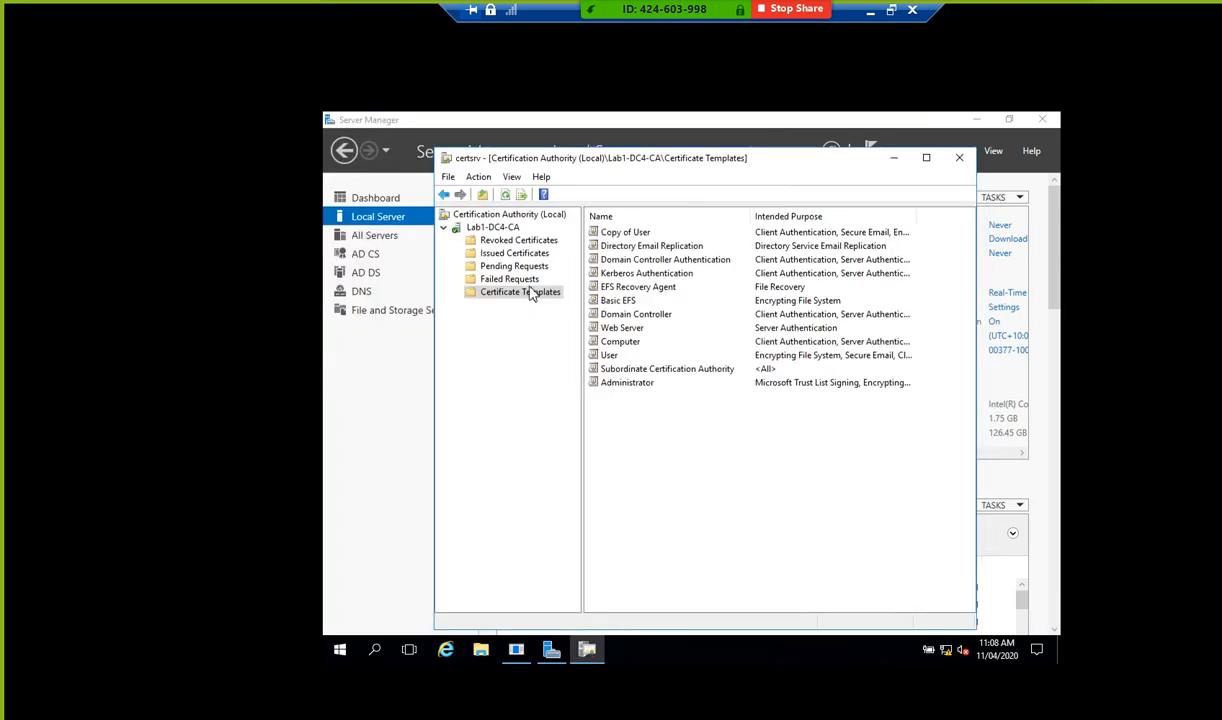
{"action": "left_click_drag", "start_coordinate": [488, 158], "coordinate": [399, 146]}
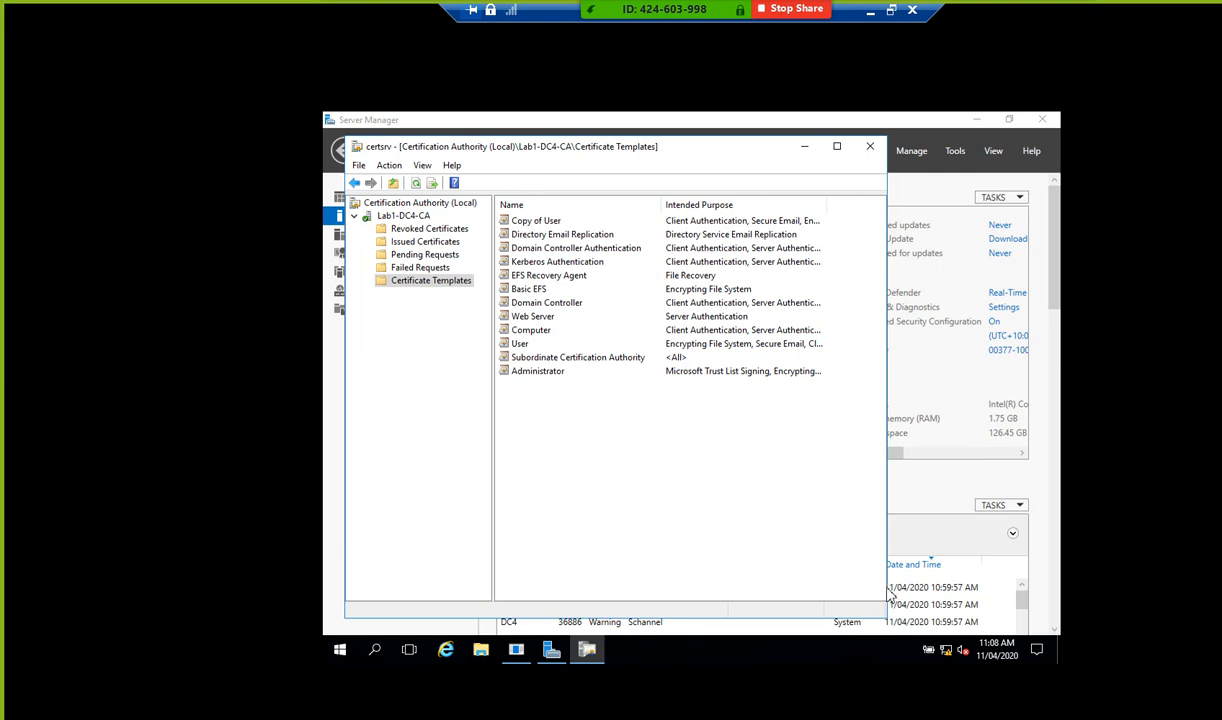
{"action": "left_click_drag", "start_coordinate": [886, 540], "coordinate": [986, 540]}
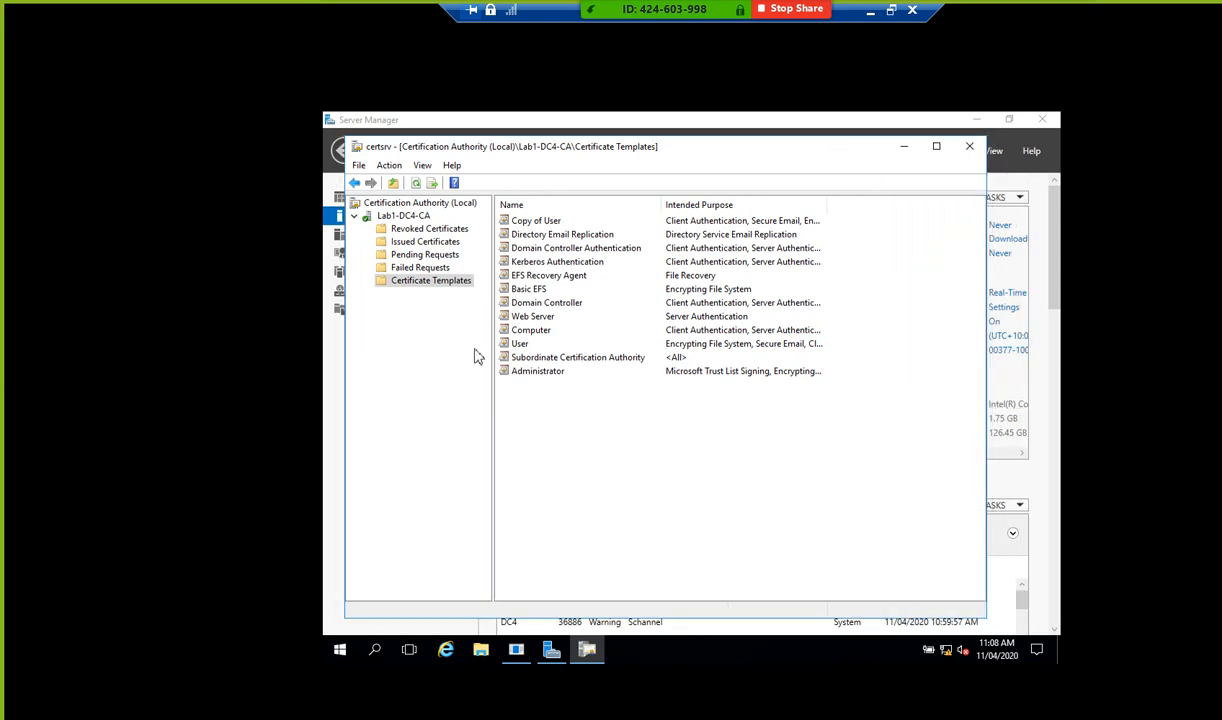
- Examine the Copy of User certificate with request ID 2 among the issued certificates of Lab1-DC4-CA
{"action": "left_click", "coordinate": [424, 242]}
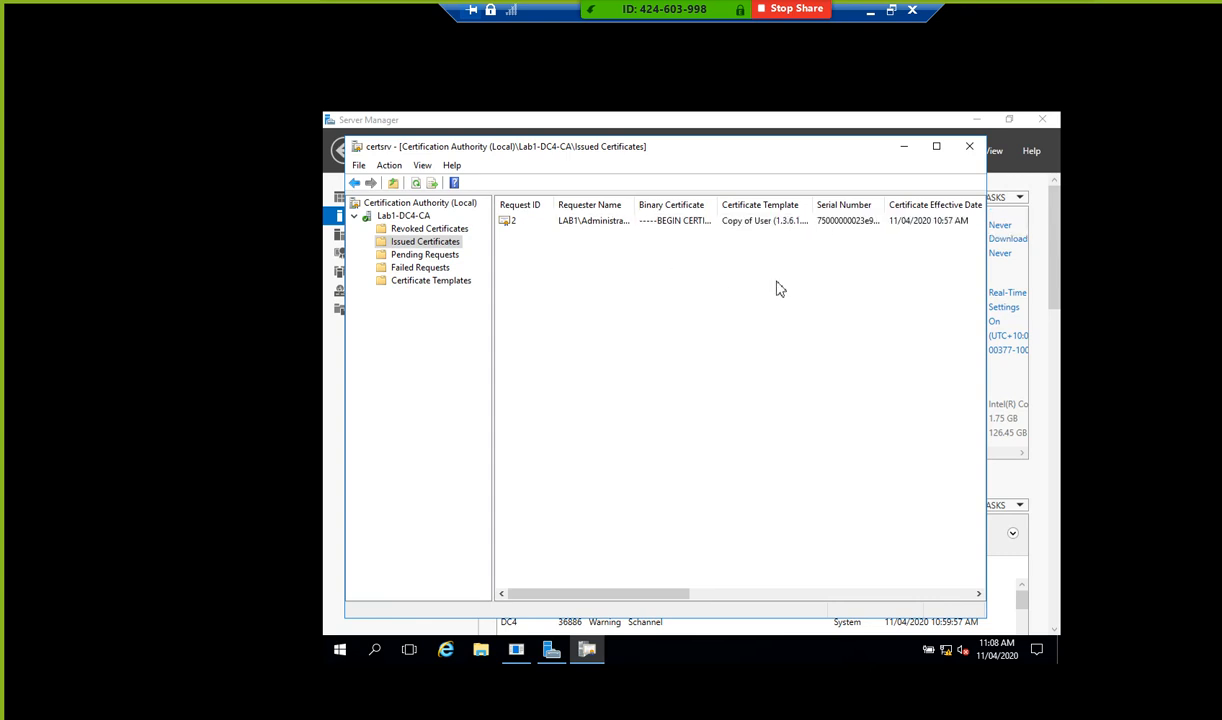
{"action": "left_click_drag", "start_coordinate": [691, 594], "coordinate": [447, 589]}
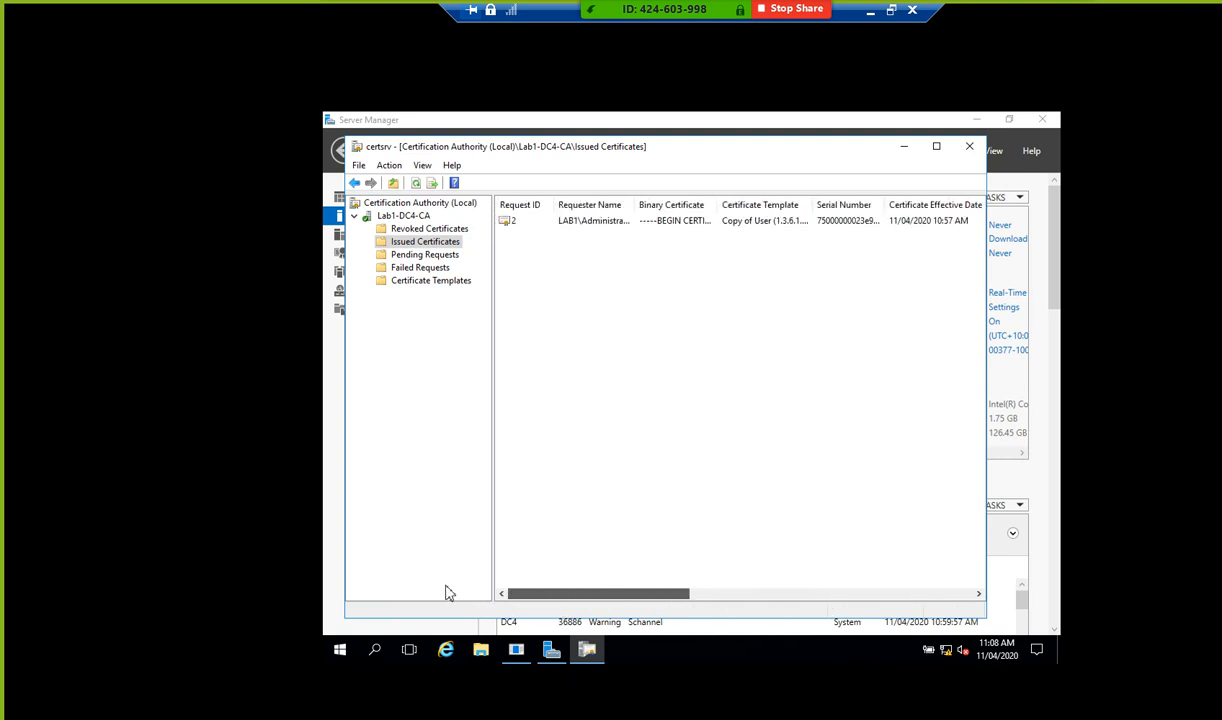
{"action": "left_click", "coordinate": [658, 224]}
{"action": "double_click", "coordinate": [658, 228]}
{"action": "left_click_drag", "start_coordinate": [469, 162], "coordinate": [704, 252]}
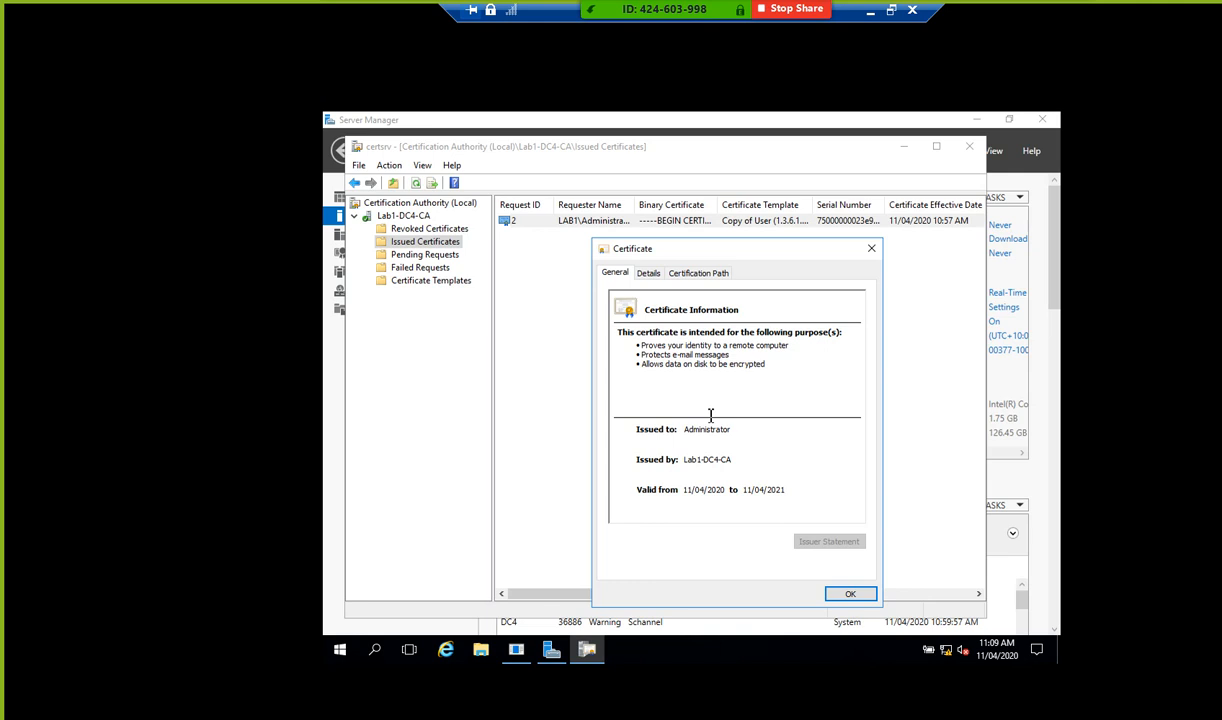
{"action": "left_click", "coordinate": [848, 594]}
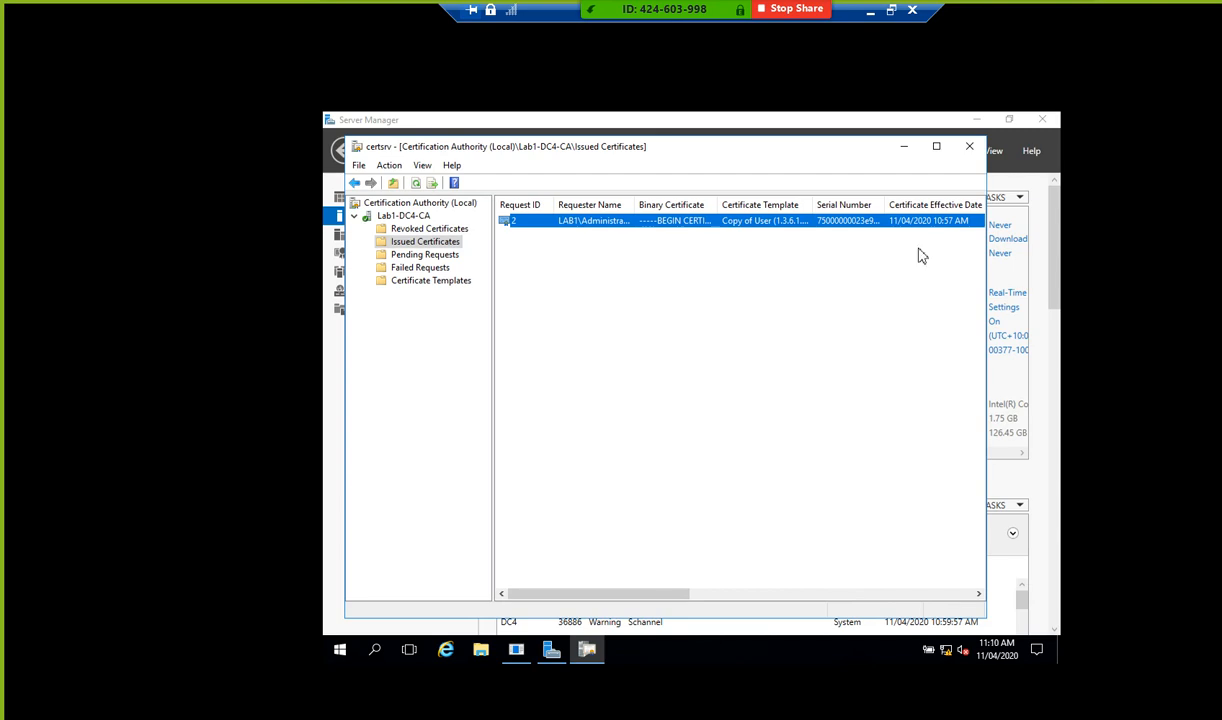
- Close the Certification Authority console and switch from the DC4 session to the "What Are CAs?" slide in PowerPoint
{"action": "left_click", "coordinate": [969, 146]}
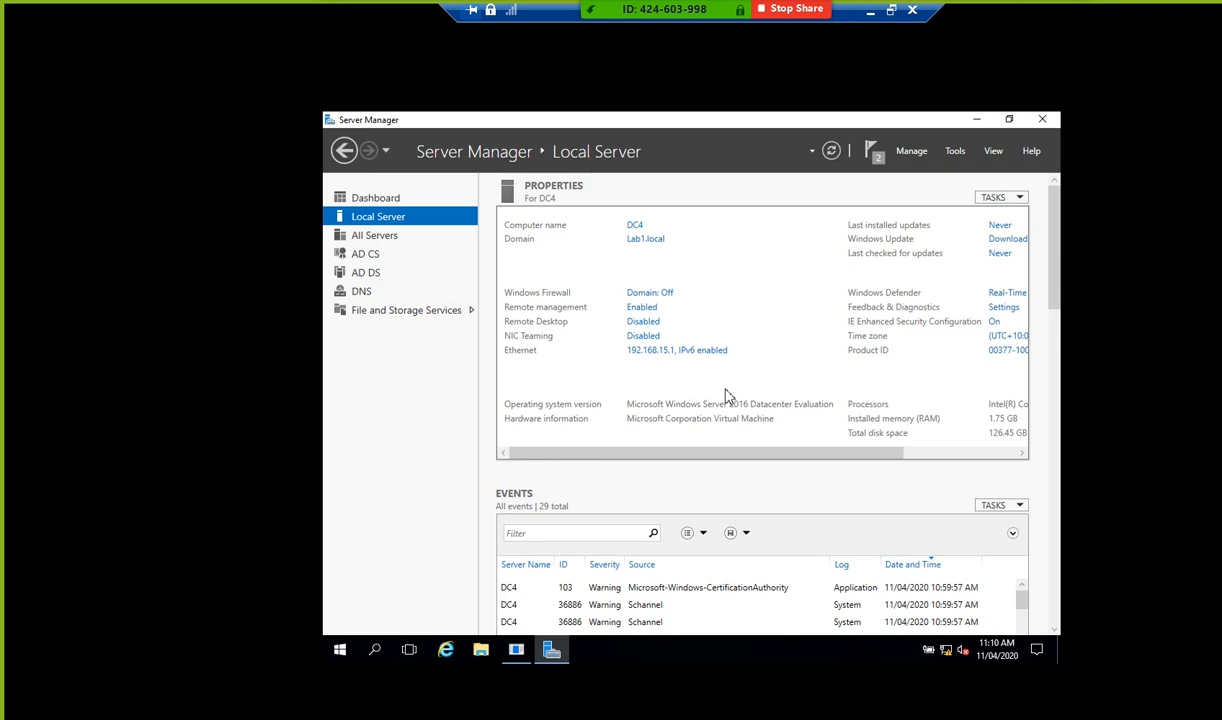
{"action": "left_click", "coordinate": [889, 11]}
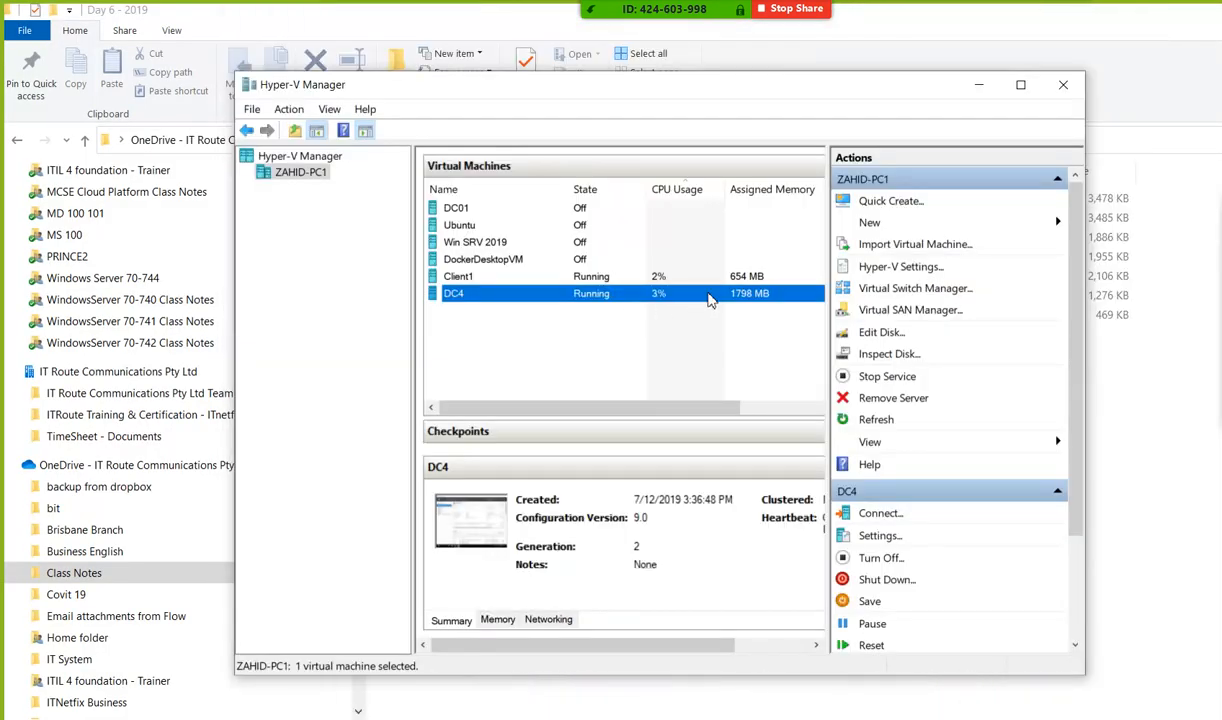
{"action": "left_click", "coordinate": [978, 85]}
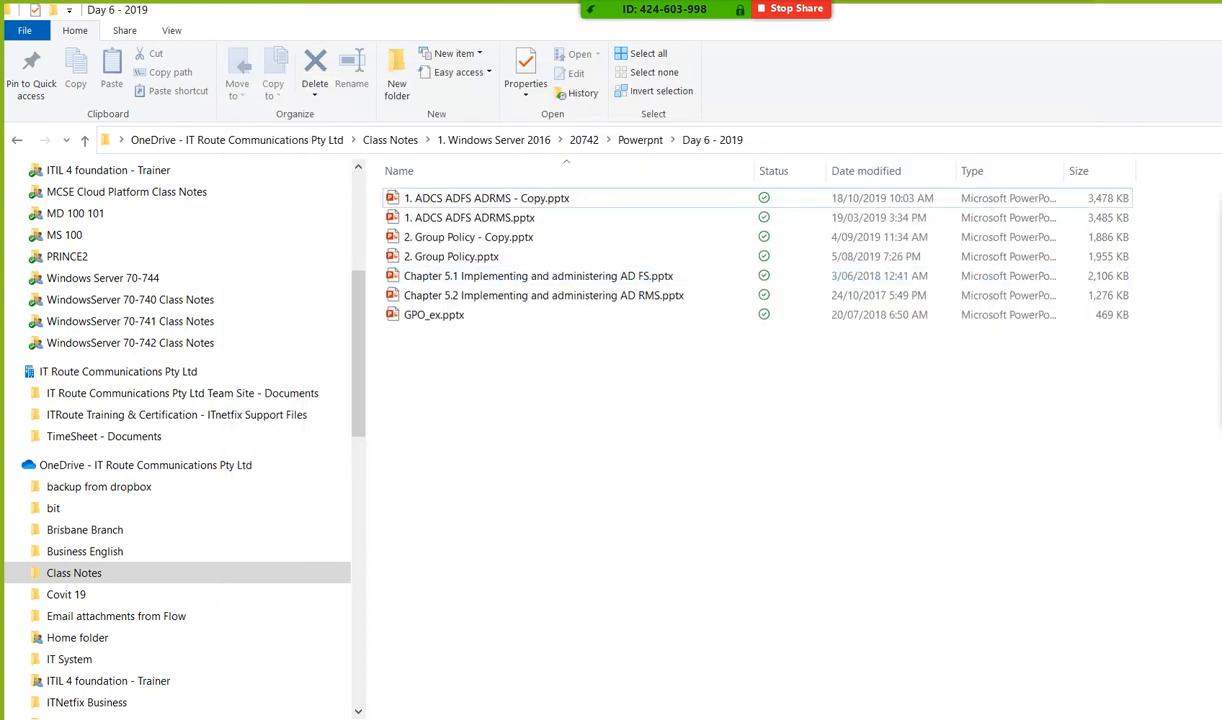
{"action": "left_click", "coordinate": [740, 717]}
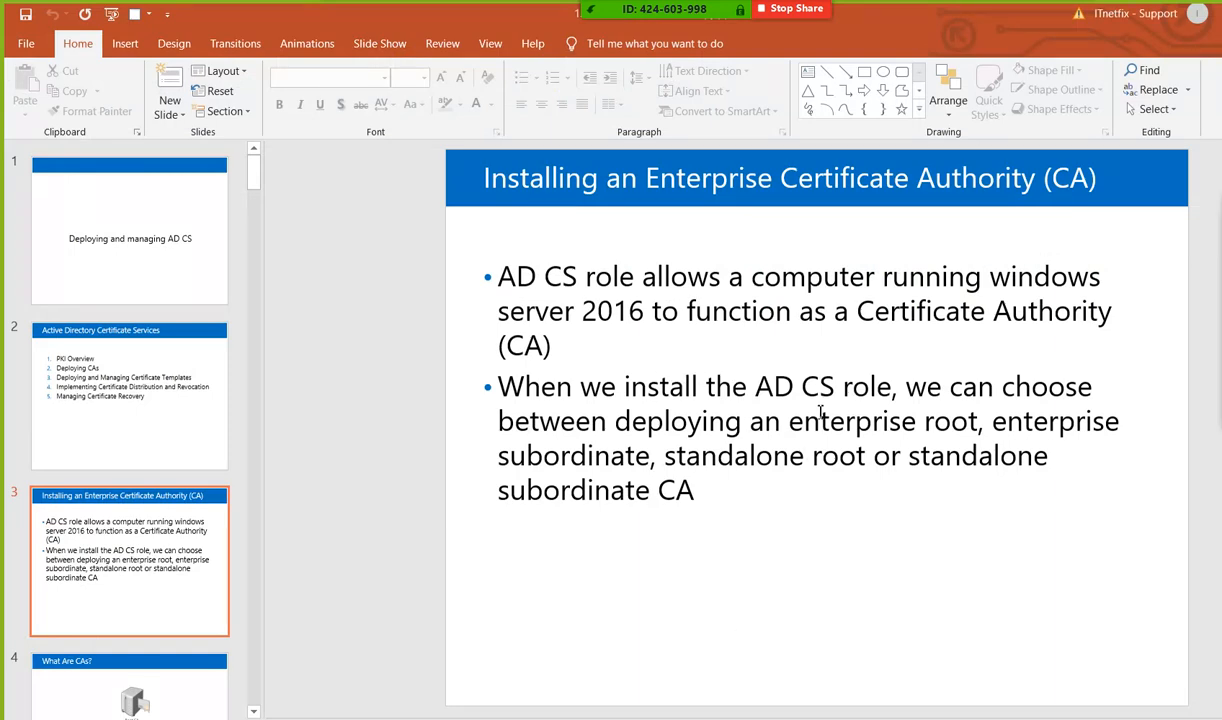
{"action": "scroll", "coordinate": [820, 412], "scroll_direction": "down", "scroll_amount": 1}
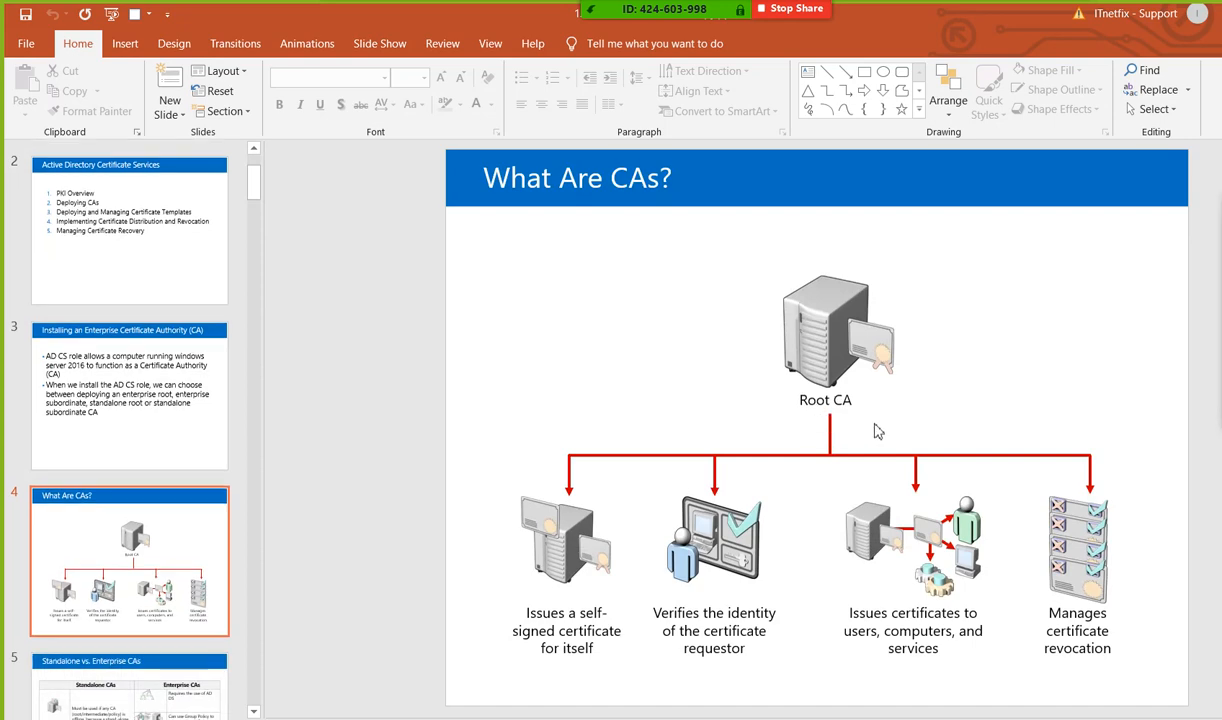